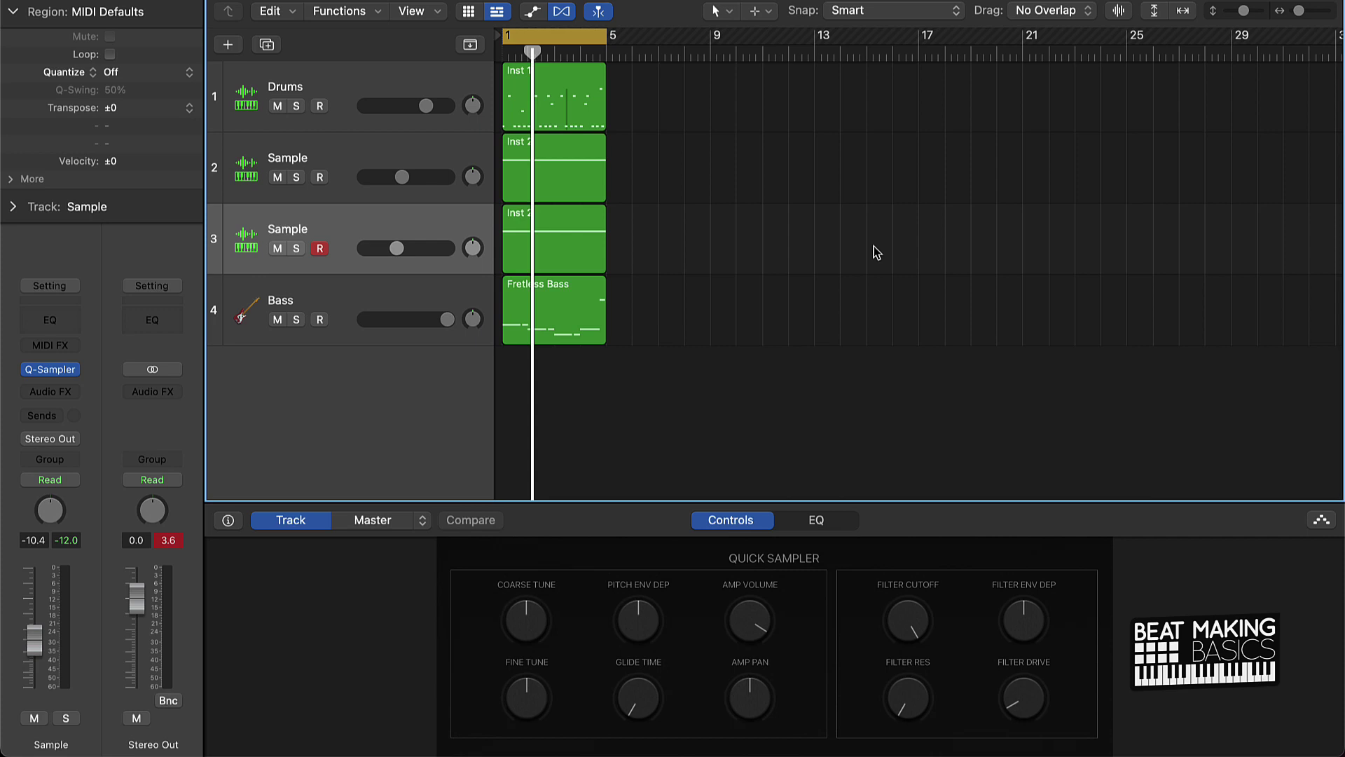
# Play back the four-bar loop with all tracks audible
pyautogui.press('space')
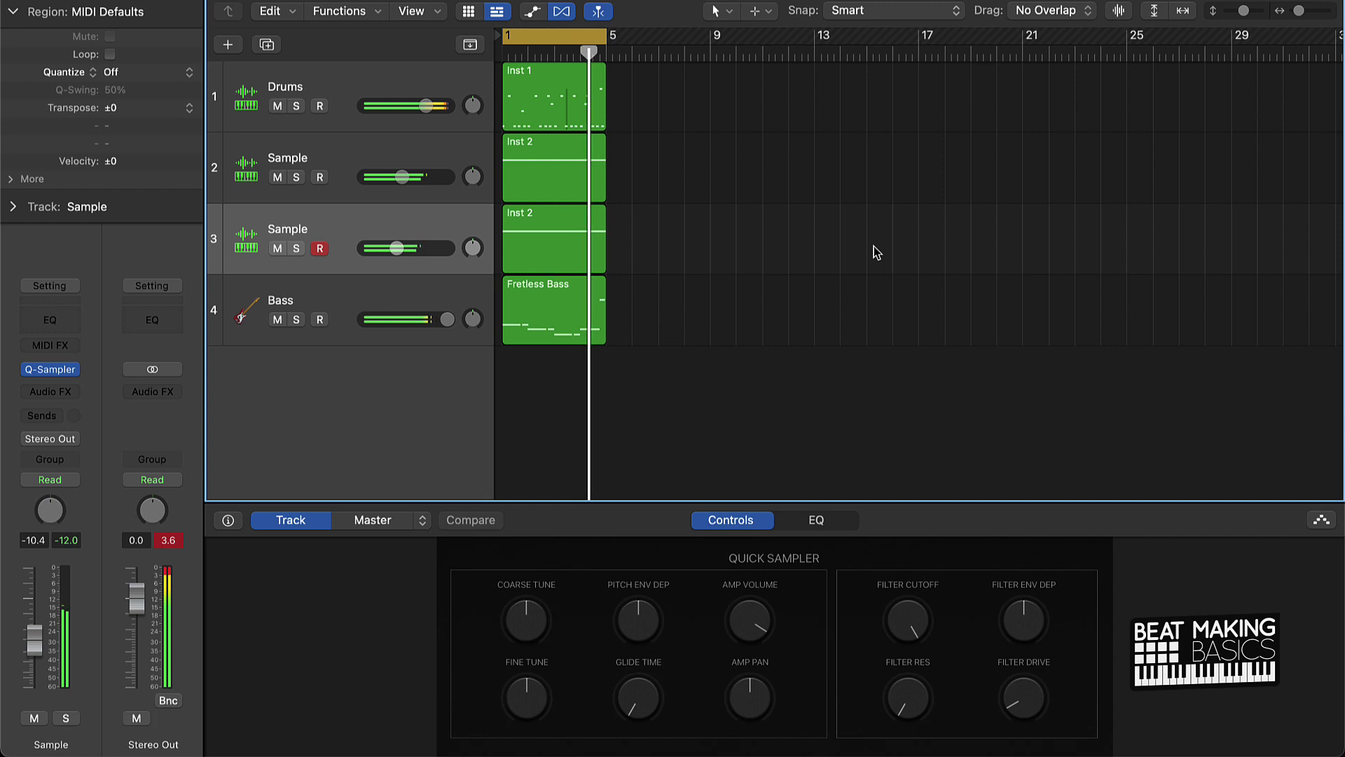
pyautogui.press('space')
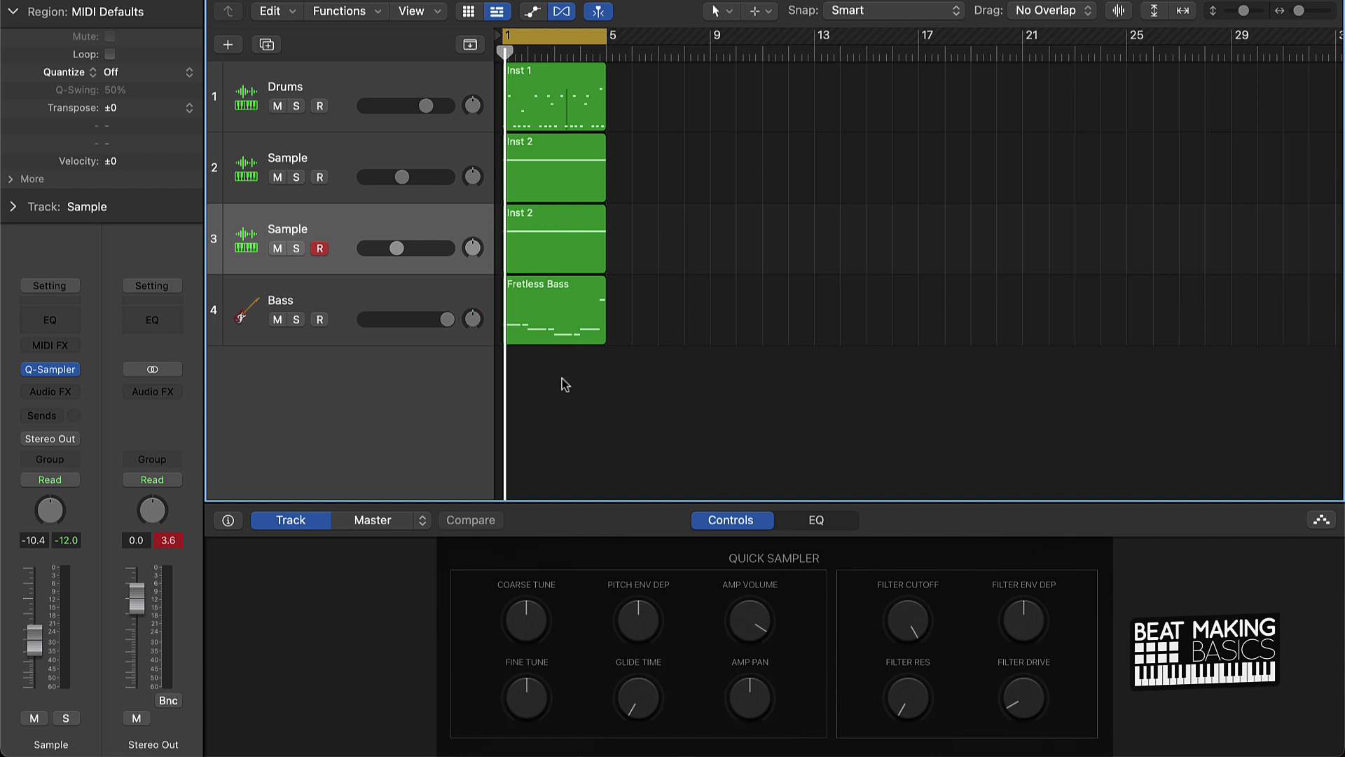
# Hide the Smart Controls and select all four regions in the arrangement
pyautogui.press('b')
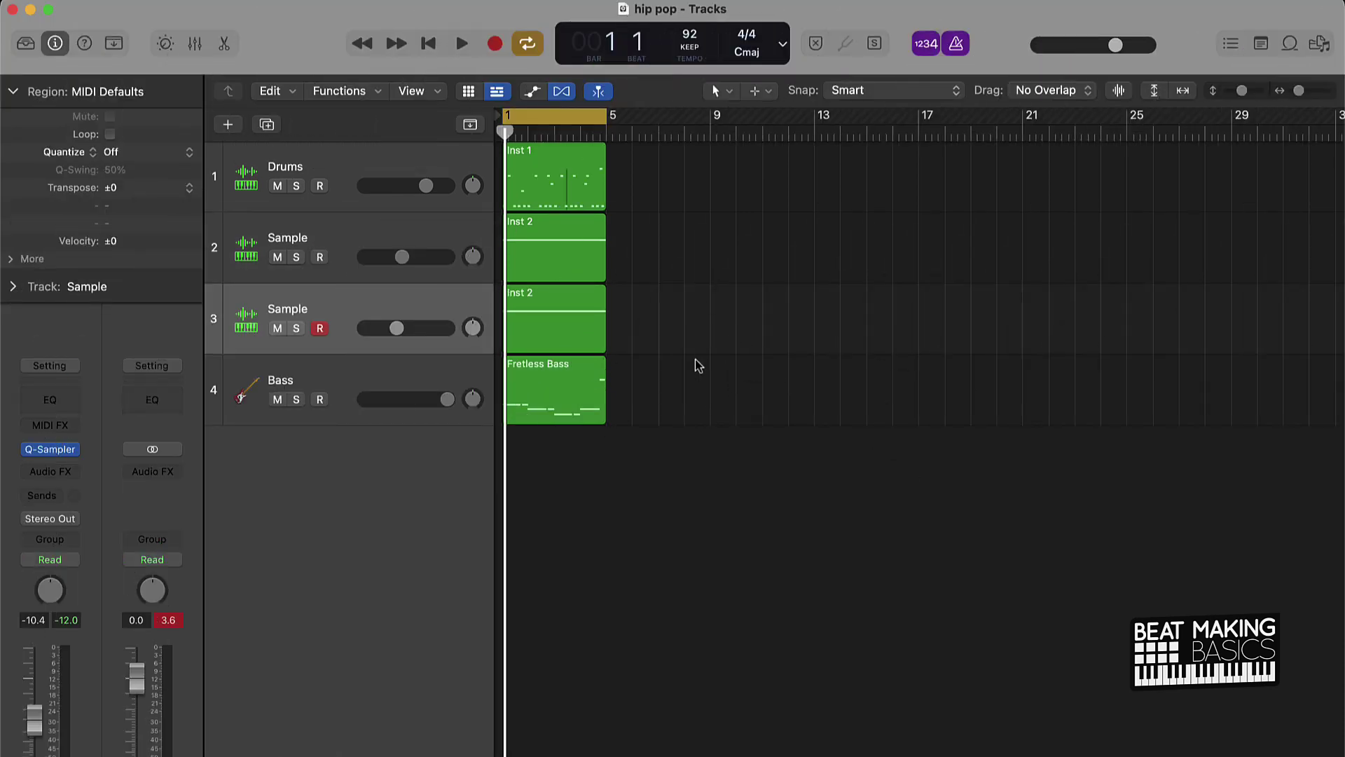
pyautogui.press('super+a')
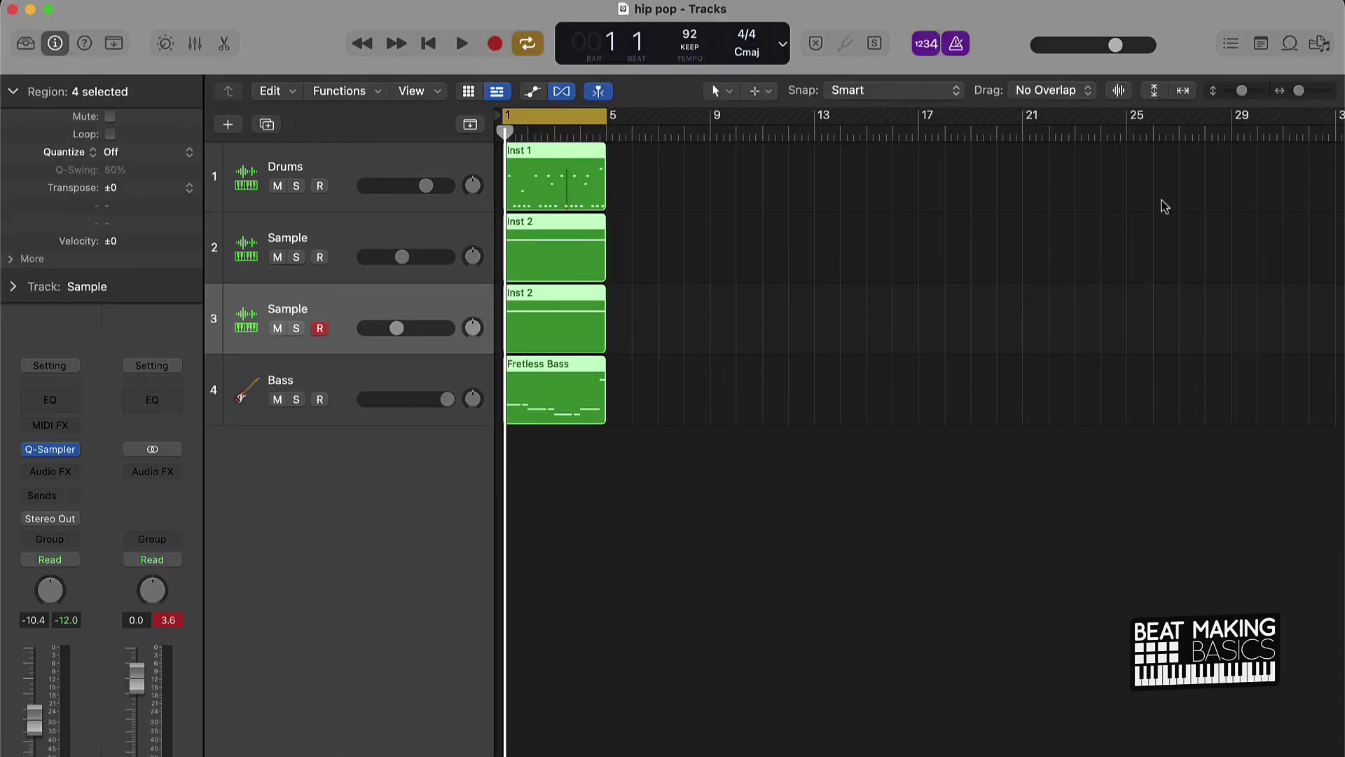
pyautogui.scroll(-6, 1203, 203)
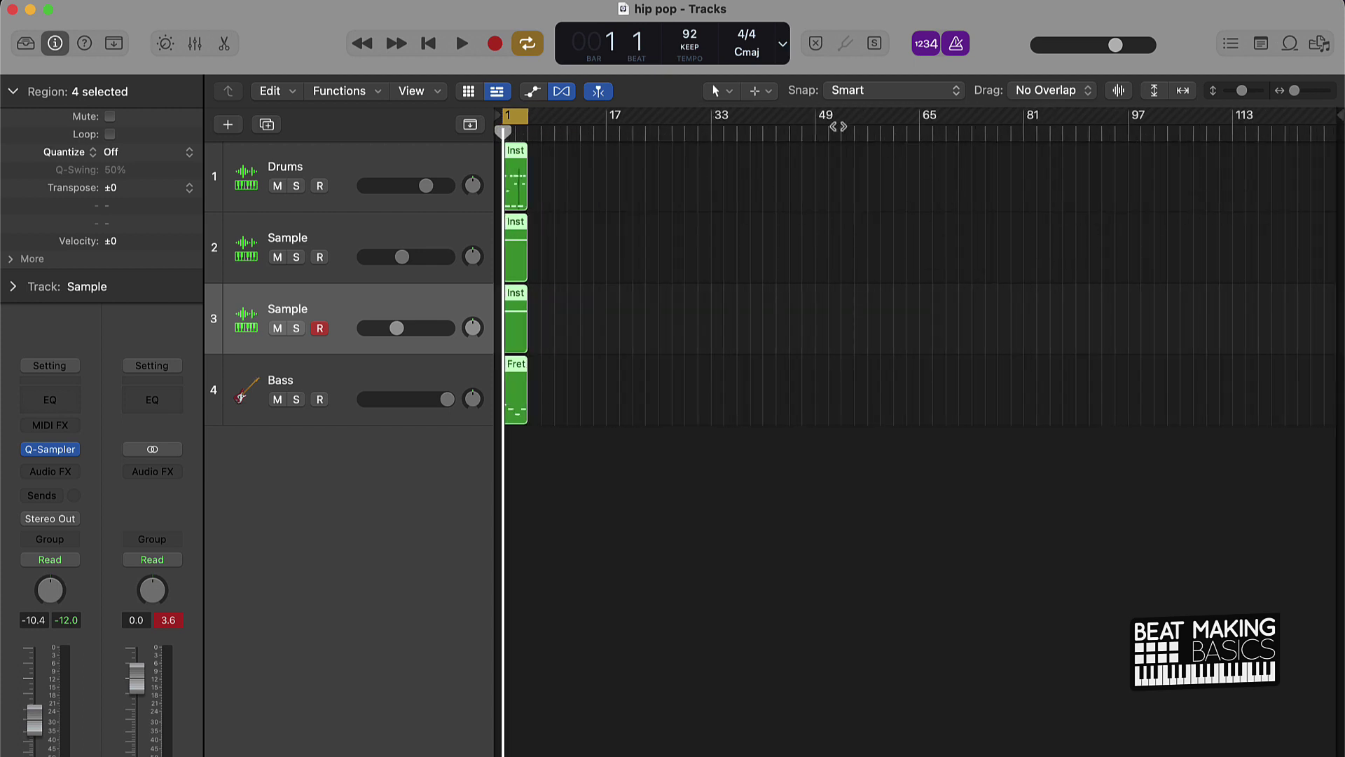
# Turn off cycle mode and set the LCD display to Beats & Time
pyautogui.moveTo(839, 129); pyautogui.dragTo(938, 125)
pyautogui.click(883, 121)
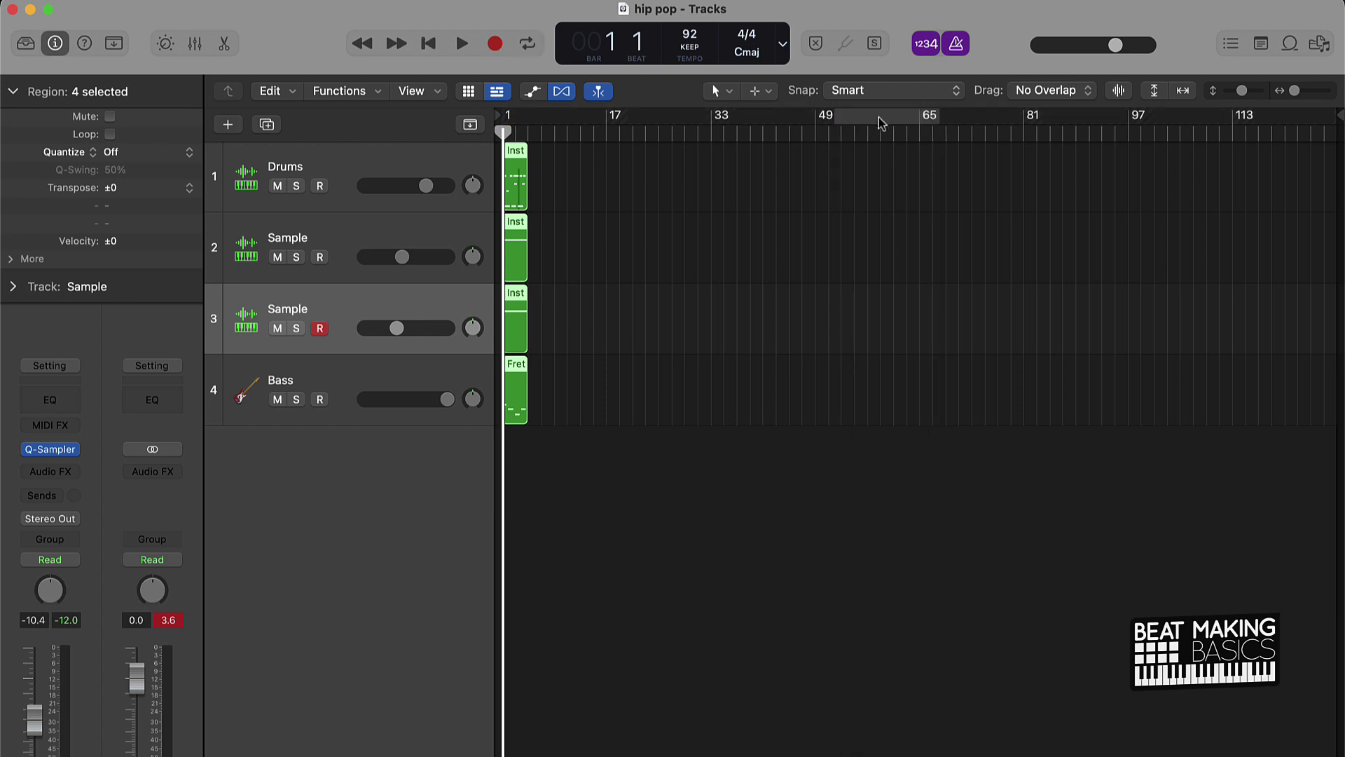
pyautogui.click(782, 44)
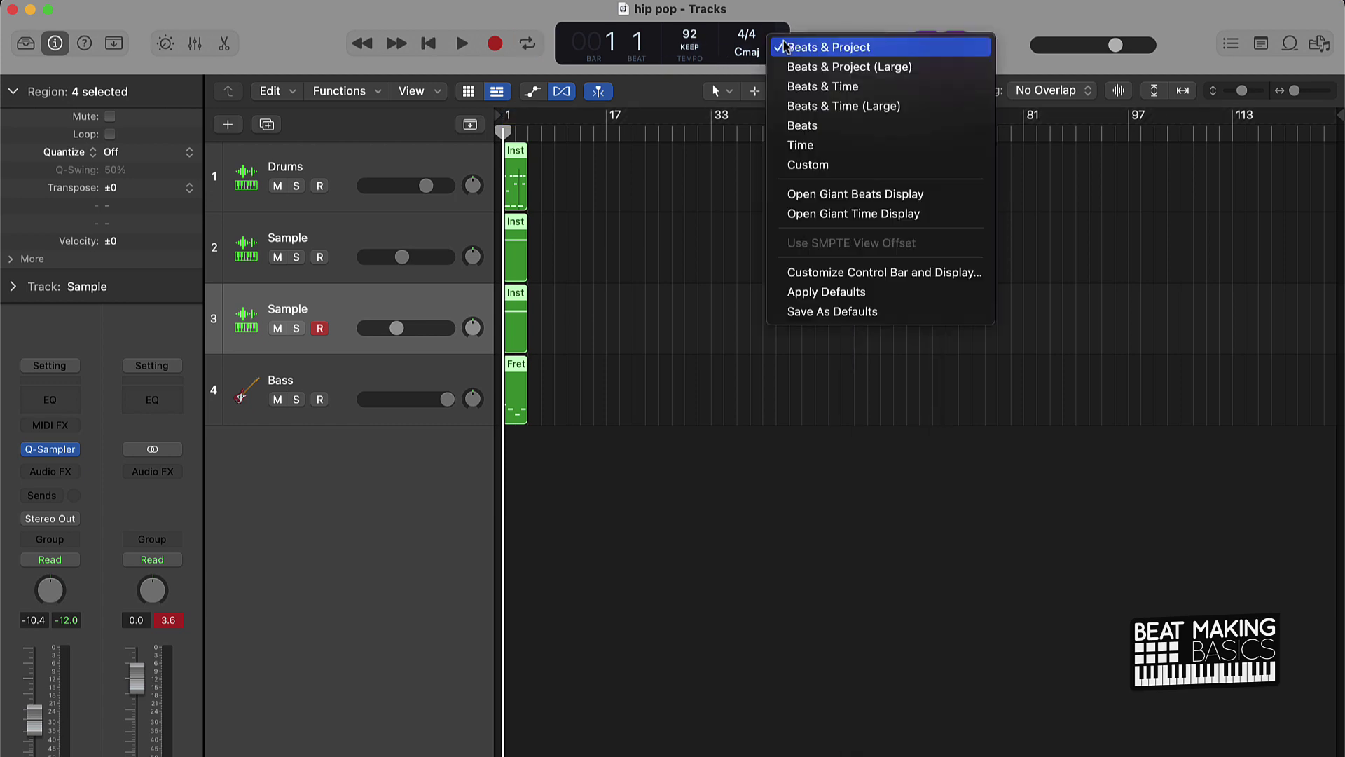
pyautogui.click(815, 87)
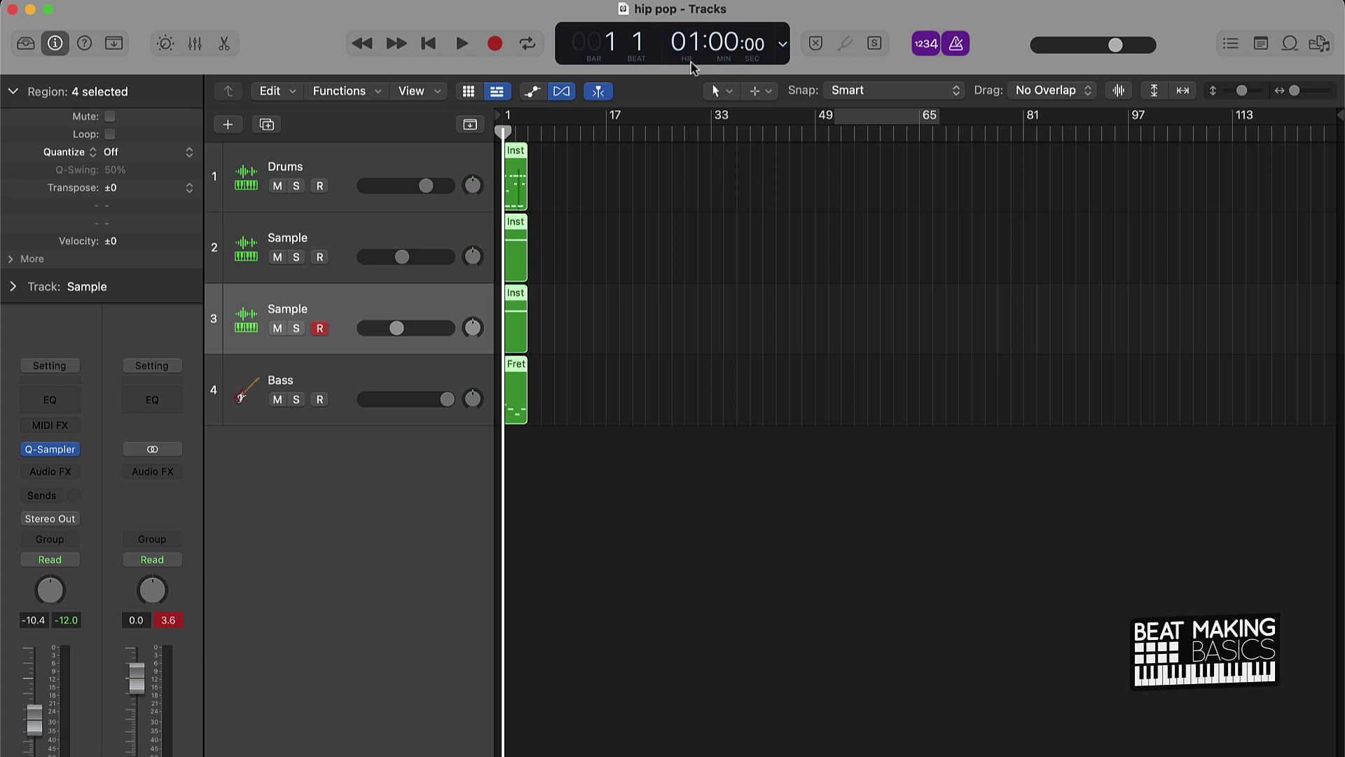
pyautogui.moveTo(729, 132); pyautogui.dragTo(361, 77)
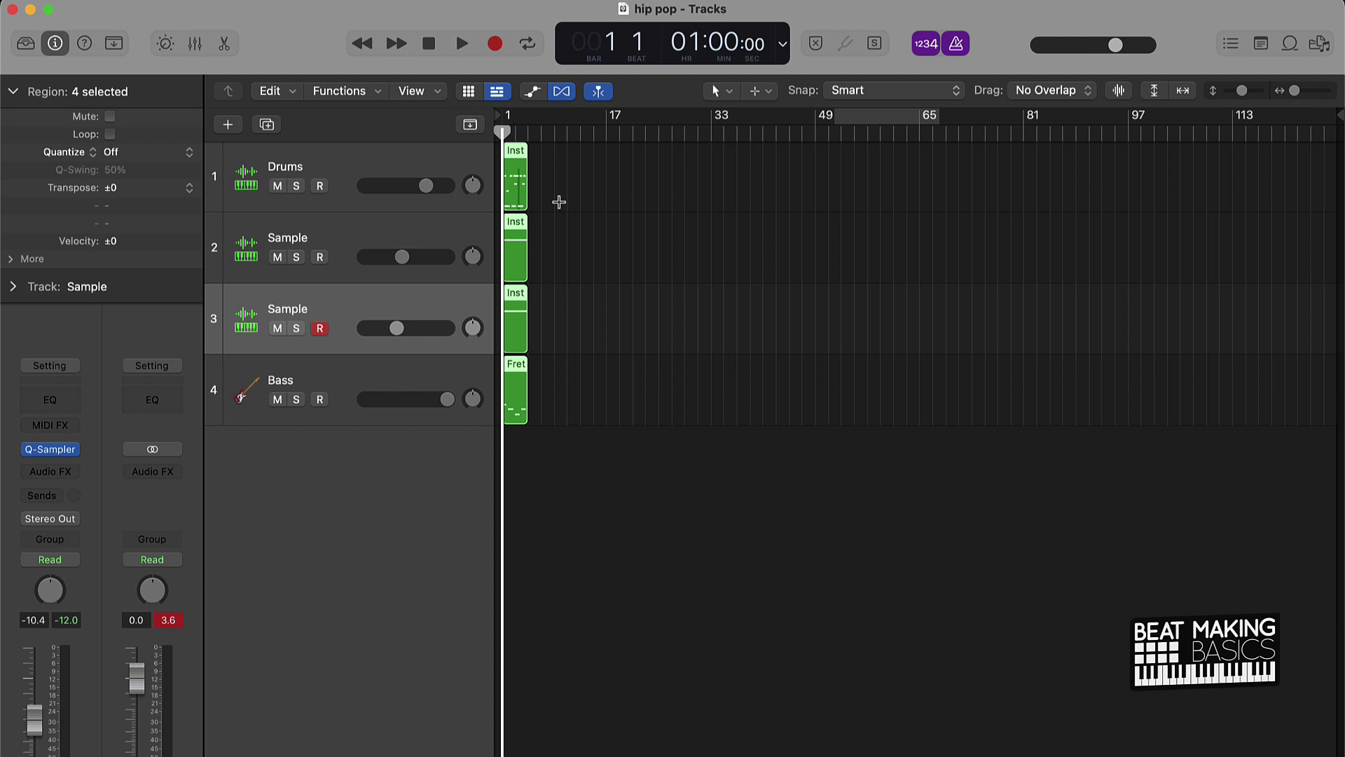
# Repeat the four selected regions nine times back to back, extending the arrangement to bar 41
pyautogui.press('super+r')
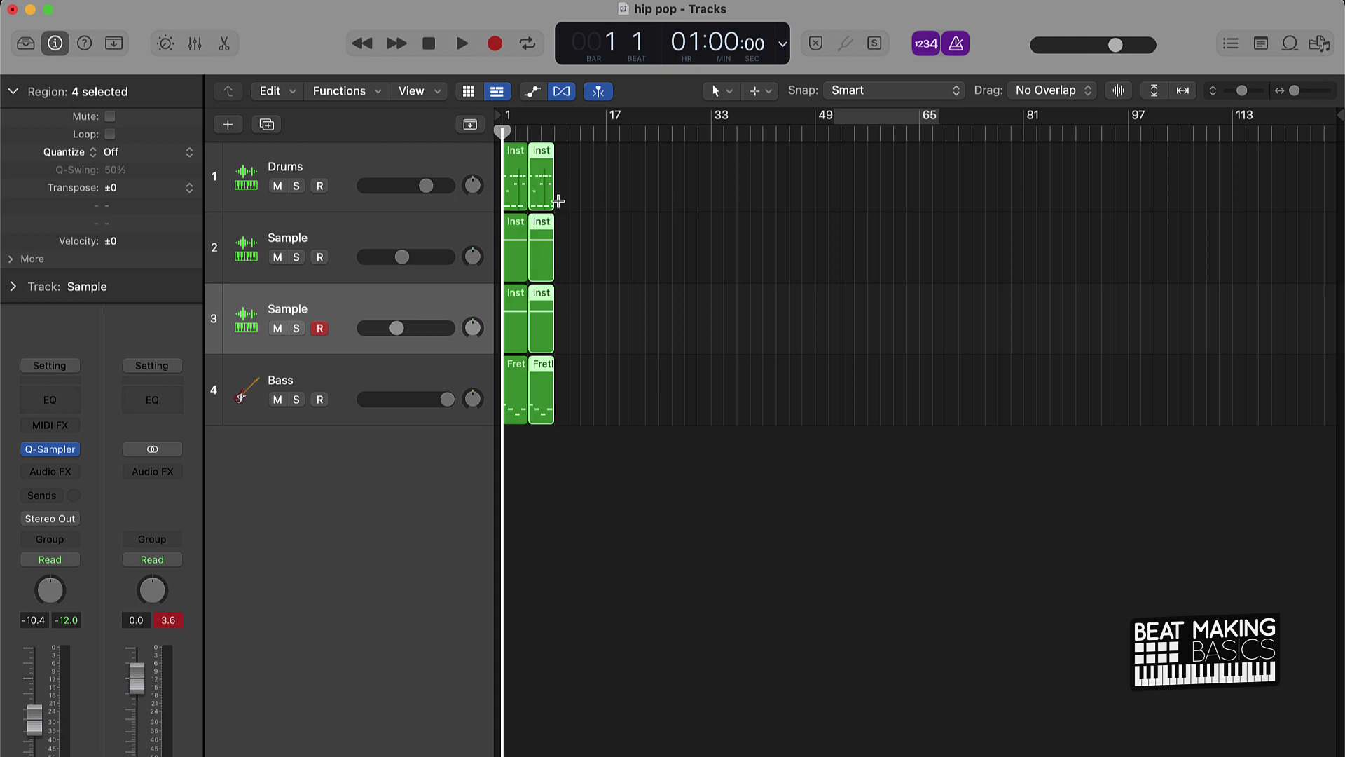
pyautogui.press('super+r')
pyautogui.press('super+r')
pyautogui.press('super+r')
pyautogui.press('super+r')
pyautogui.press('super+r')
pyautogui.press('super+r')
pyautogui.press('super+r')
pyautogui.press('super+r')
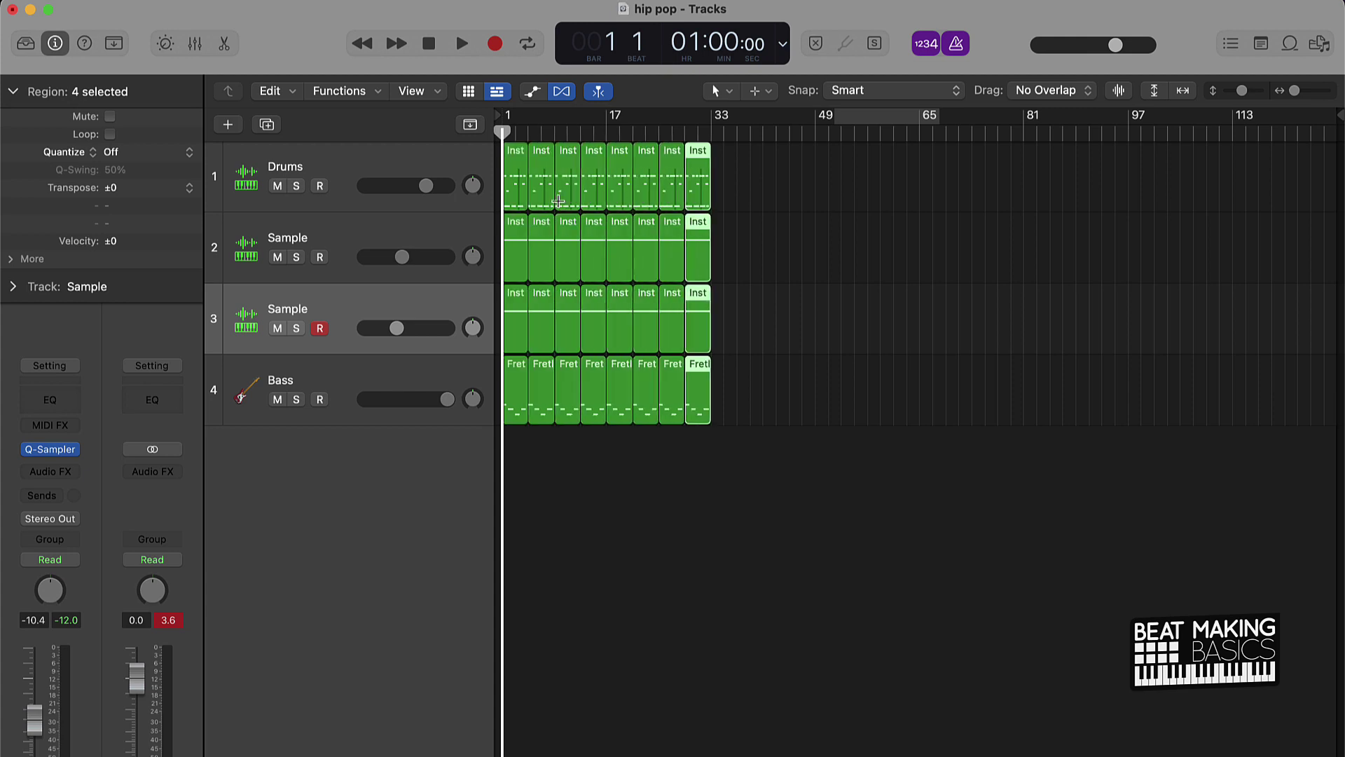
pyautogui.click(589, 461)
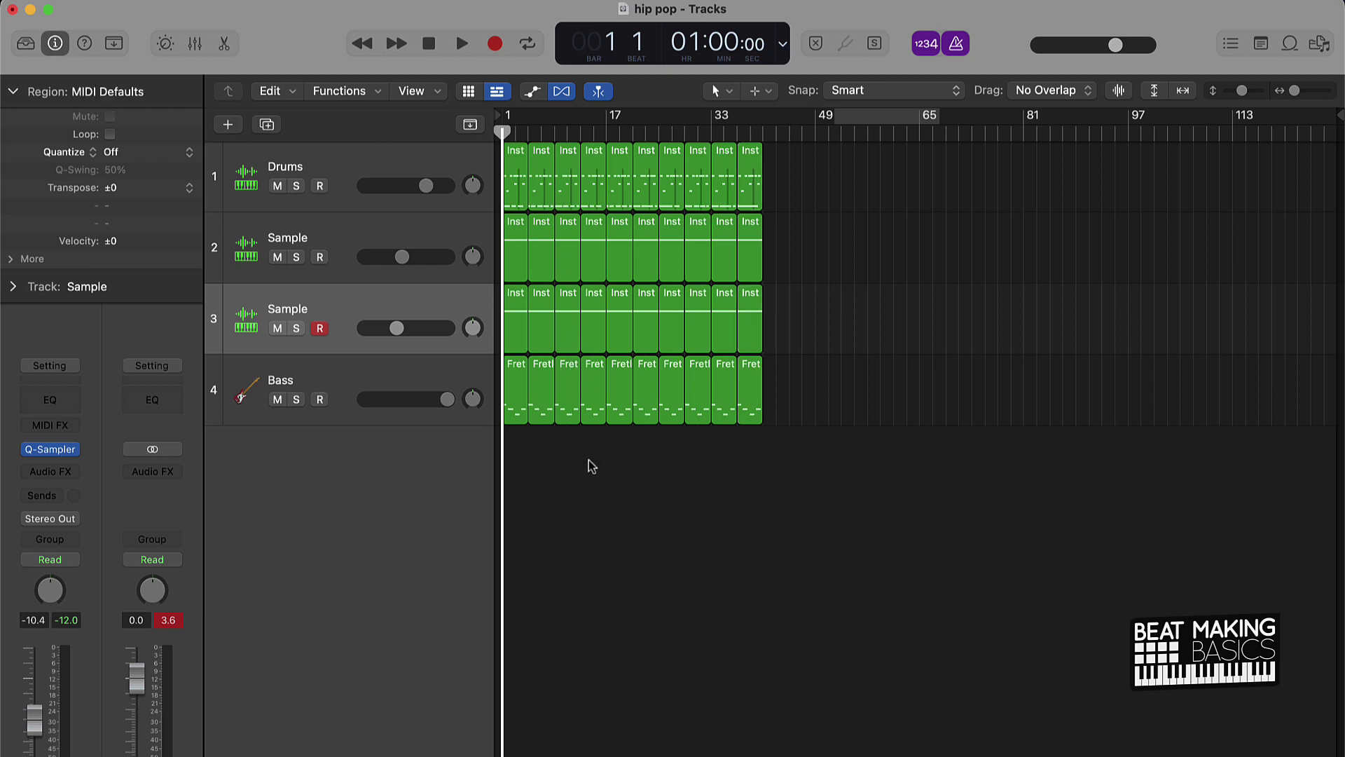
# Mute the Drums track, the second Sample track (track 3) and the Bass track
pyautogui.press('super+Right')
pyautogui.press('super+Right')
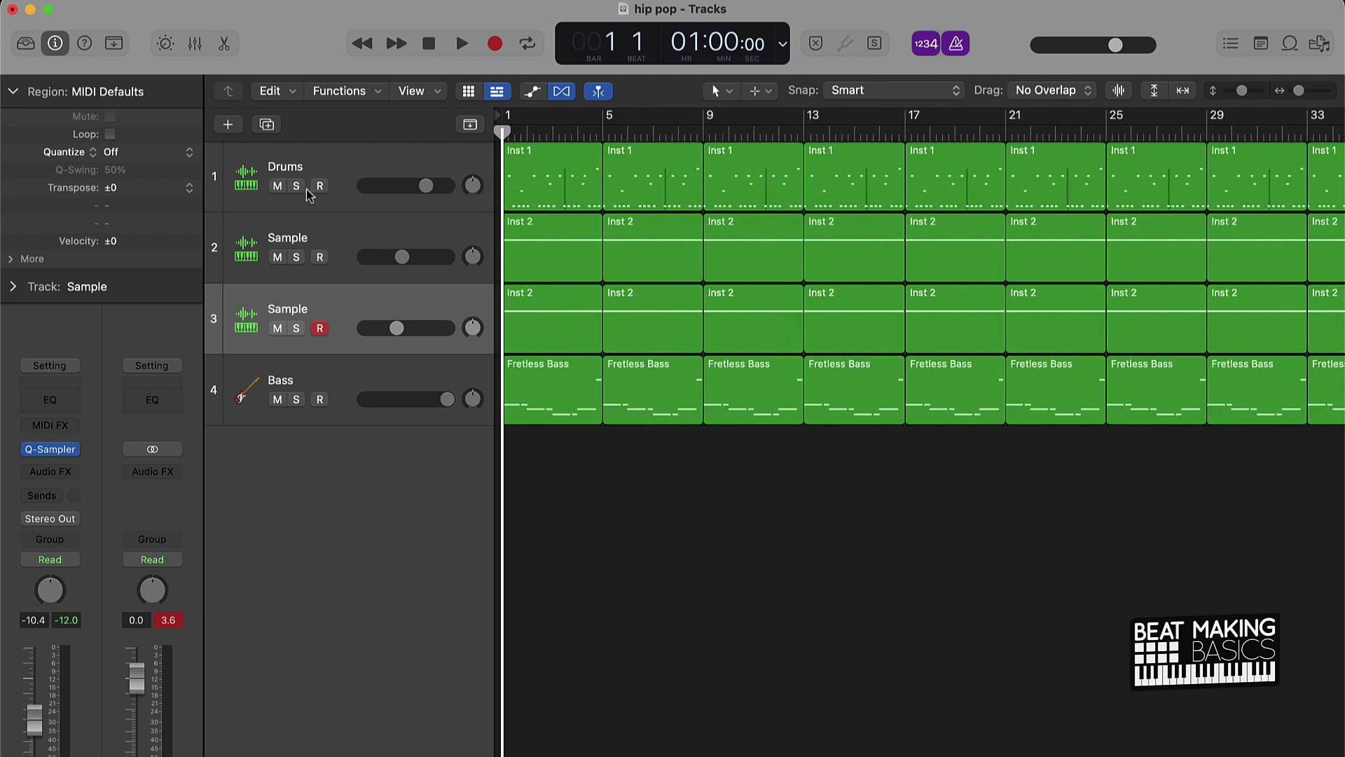
pyautogui.click(278, 187)
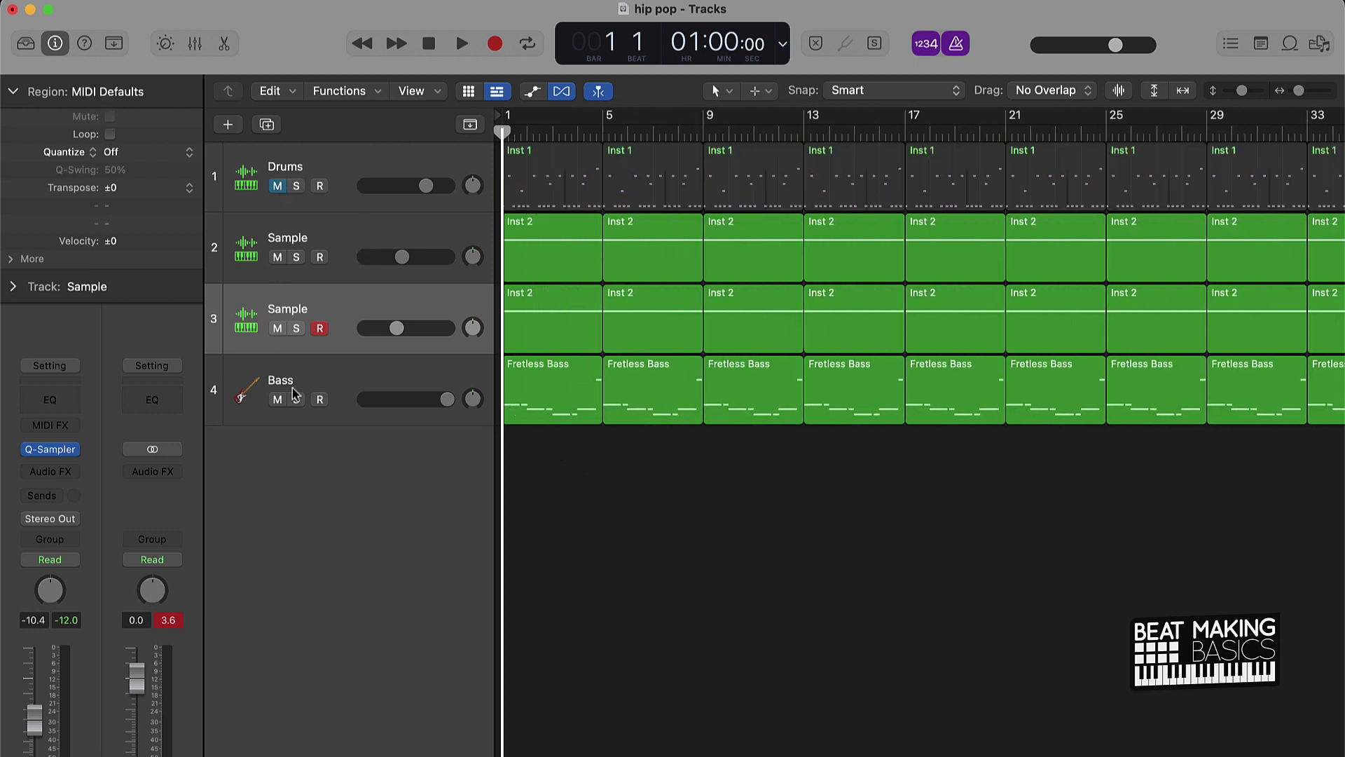
pyautogui.click(277, 329)
pyautogui.click(278, 400)
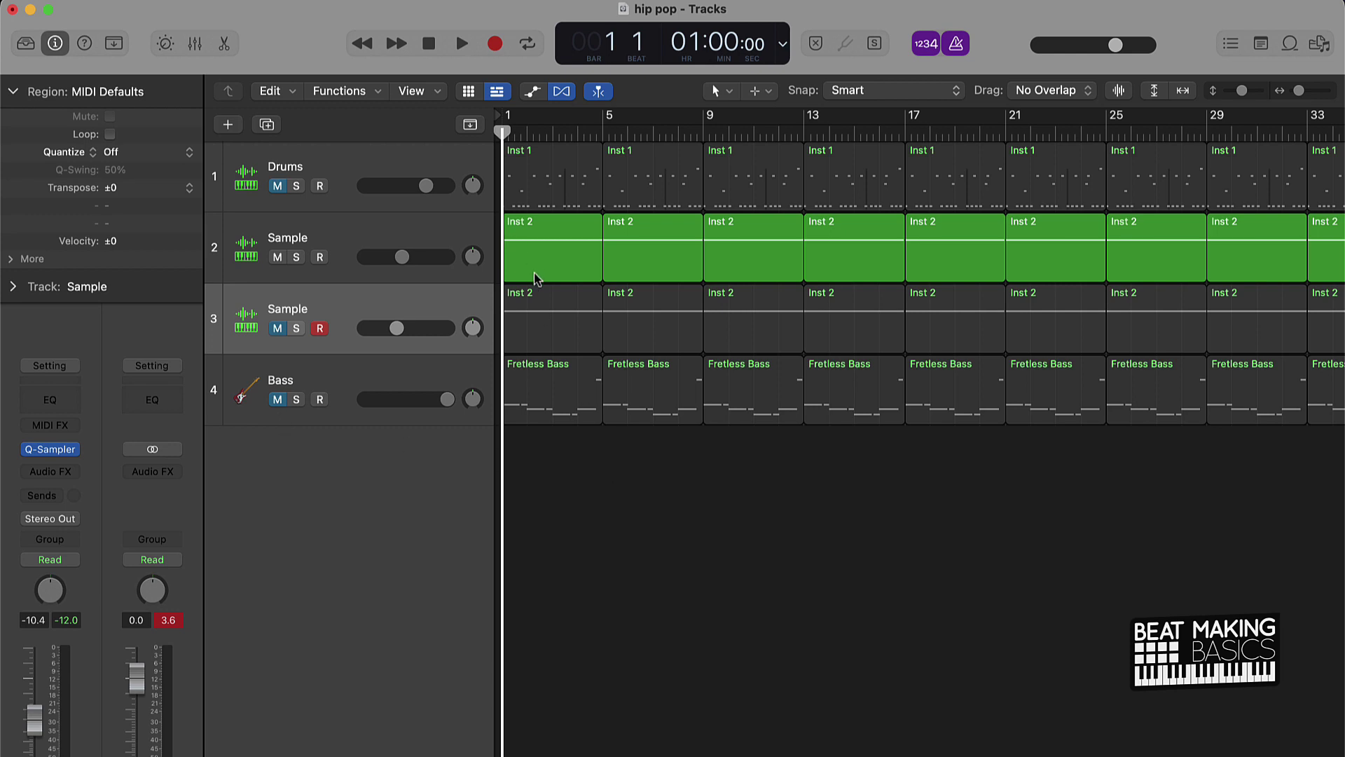
# Play the first four bars with only the track 2 Sample audible, and turn off the metronome click
pyautogui.moveTo(544, 465); pyautogui.dragTo(547, 332)
pyautogui.moveTo(547, 214); pyautogui.dragTo(517, 187)
pyautogui.press('space')
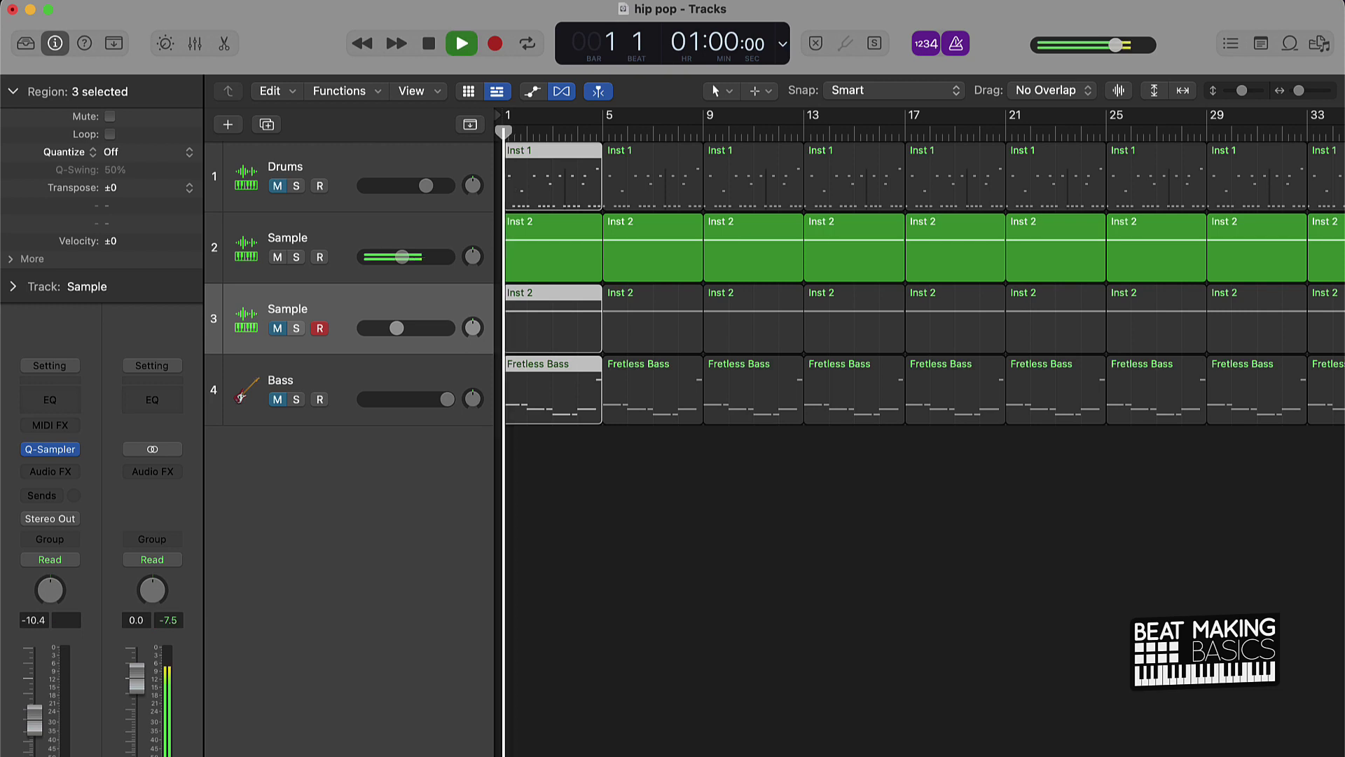
pyautogui.click(955, 44)
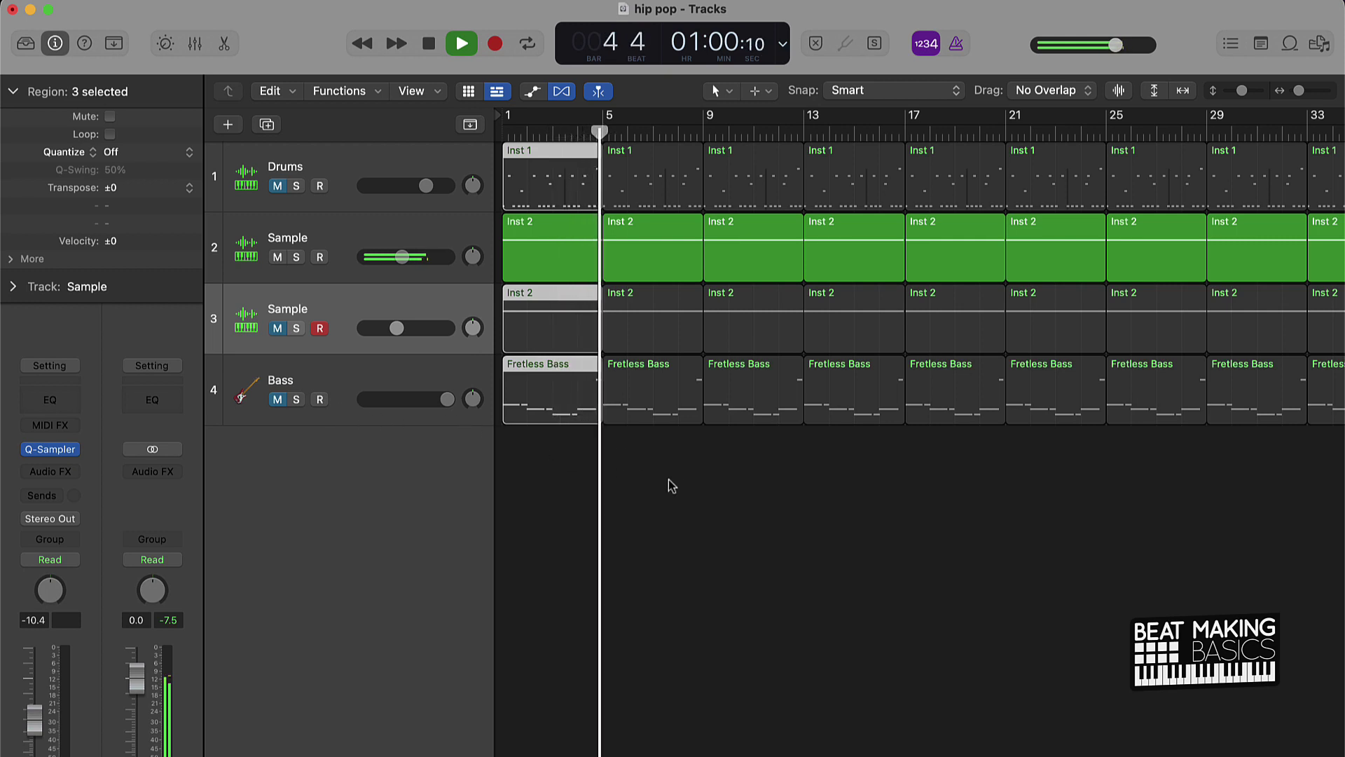
pyautogui.press('space')
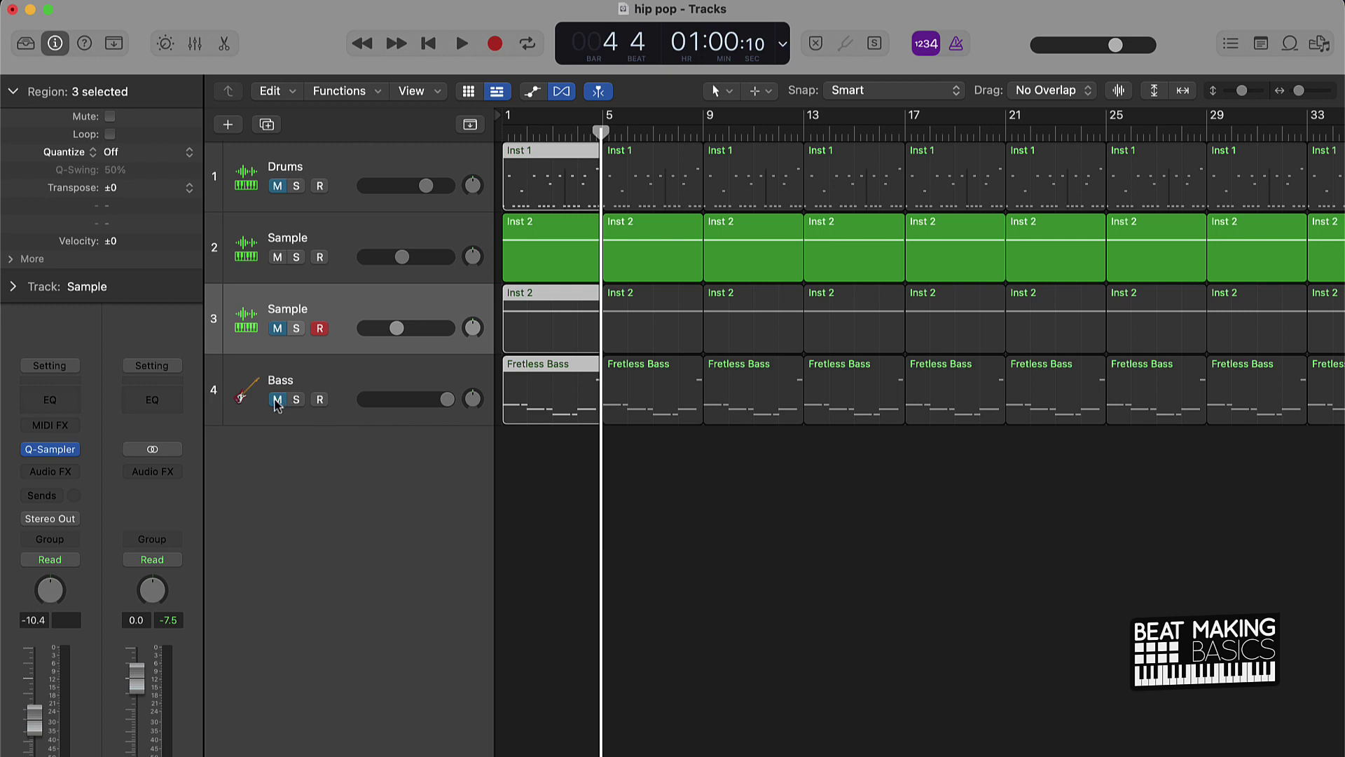
# Unmute the Bass track, mute only its first region at bars 1–4, and return the playhead to the start
pyautogui.click(278, 399)
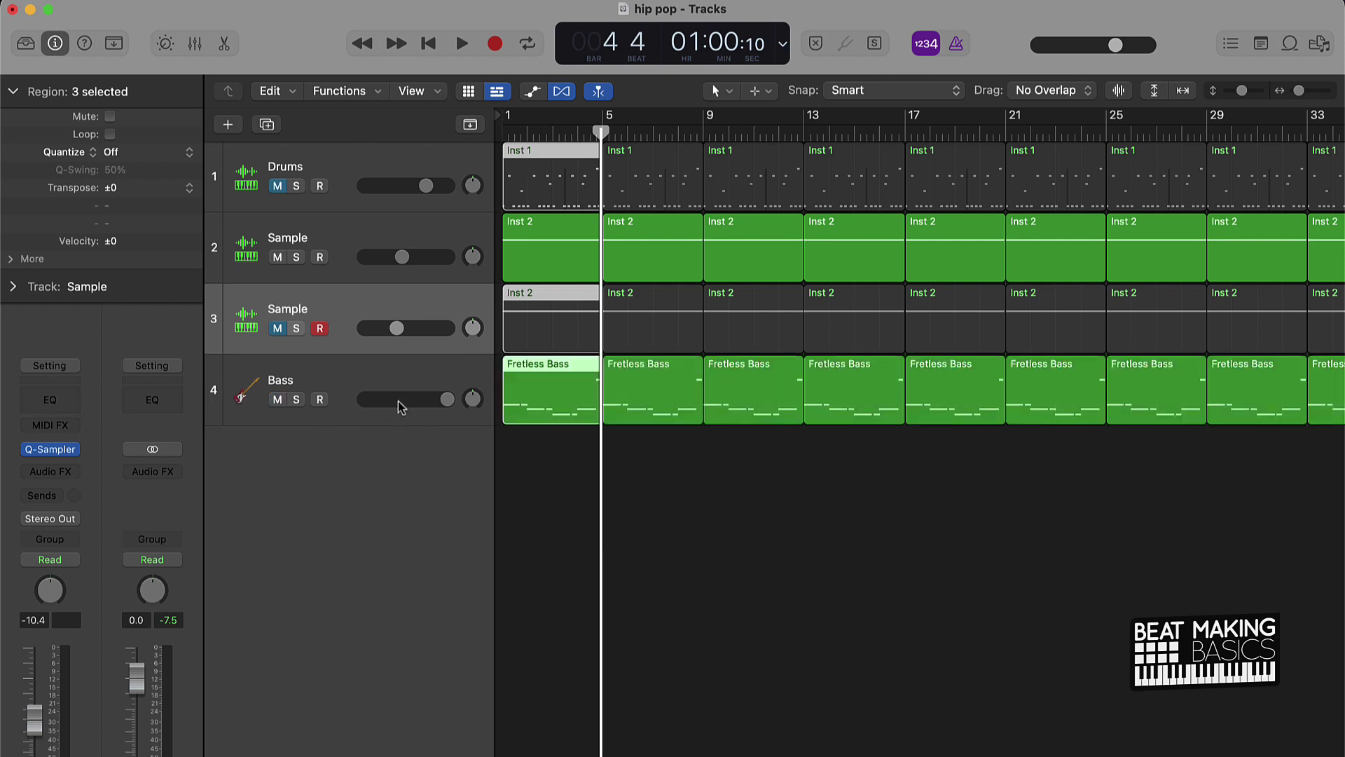
pyautogui.click(533, 482)
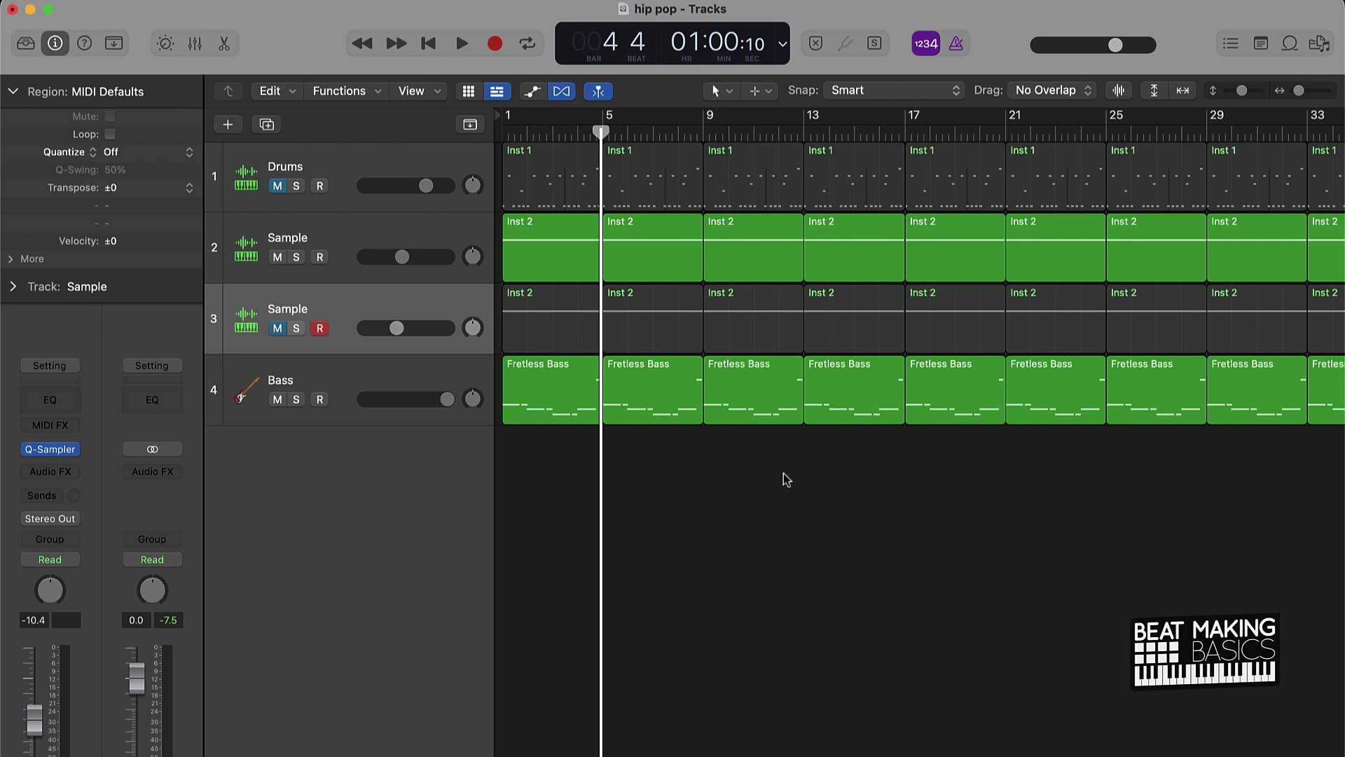
pyautogui.scroll(-6, 768, 485)
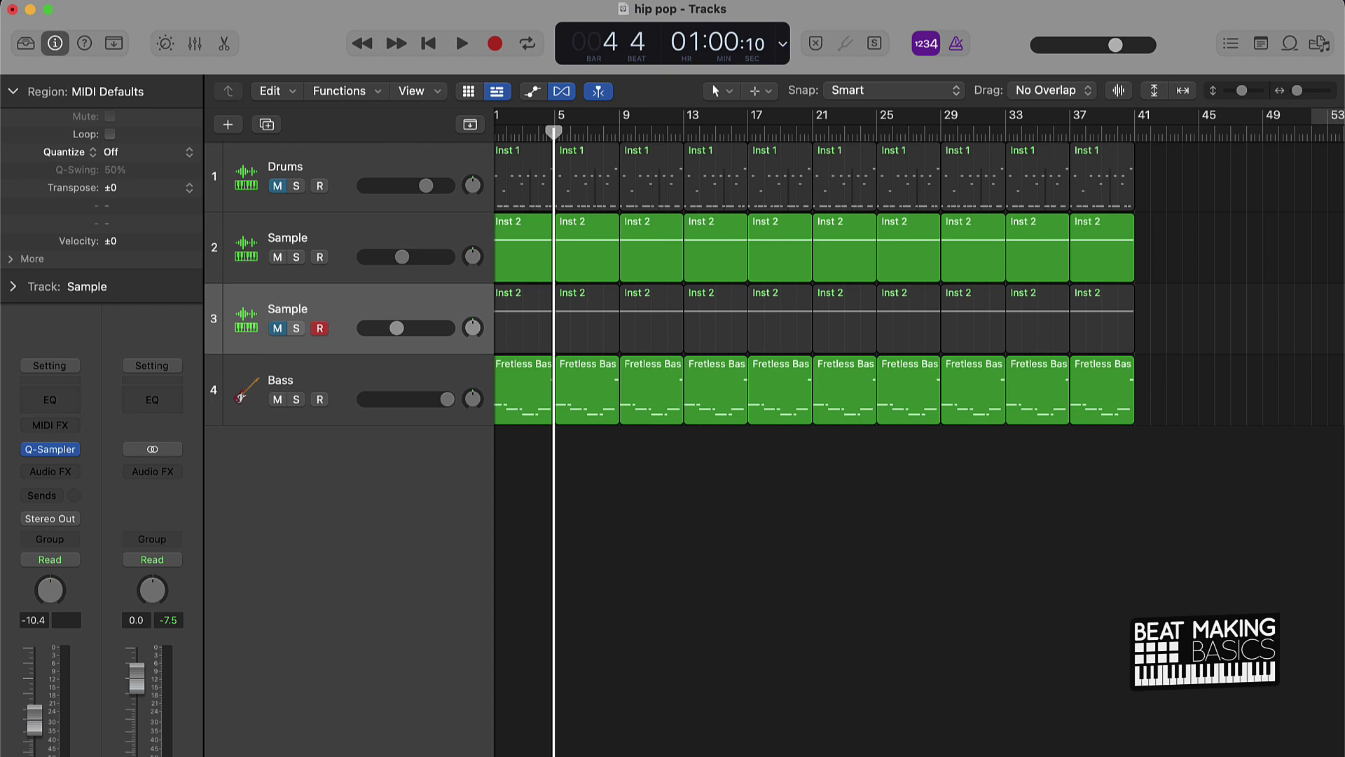
pyautogui.hscroll(-2, 630, 210)
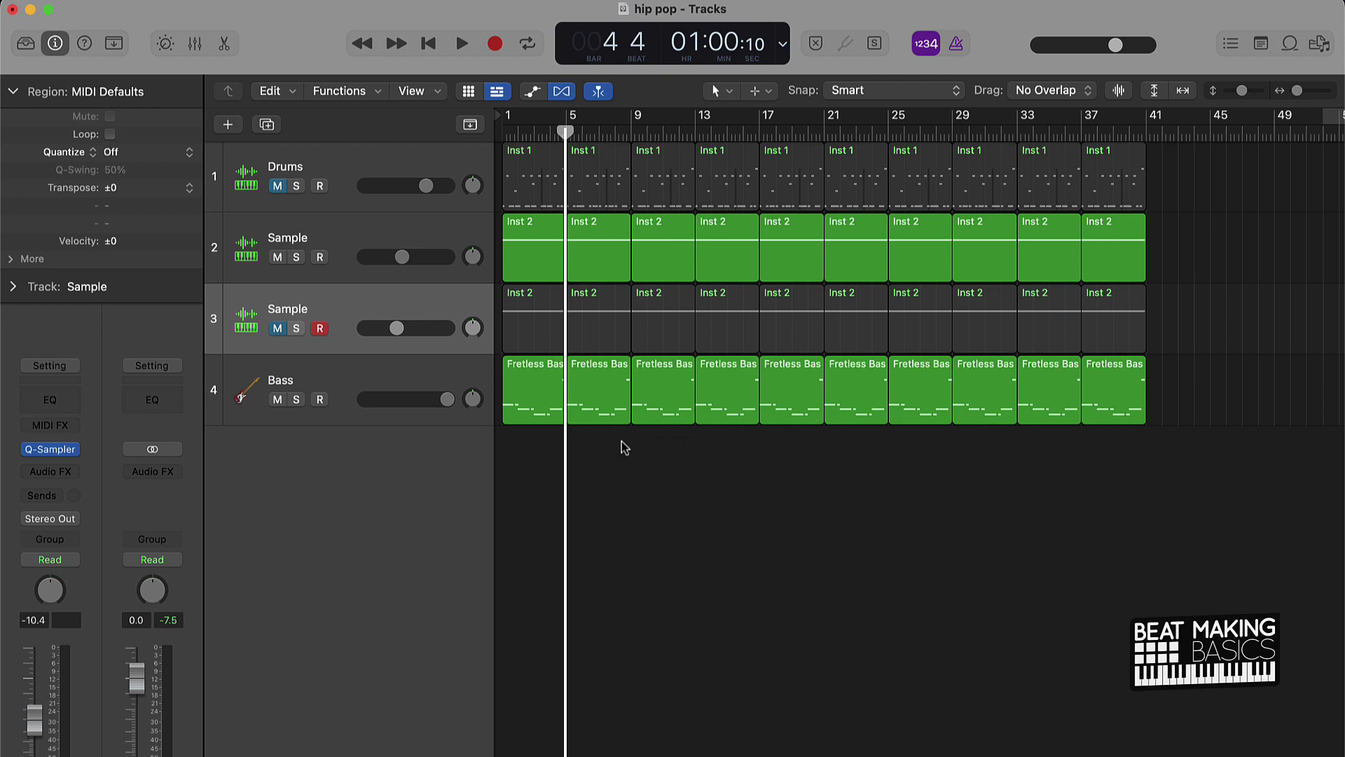
pyautogui.click(547, 420)
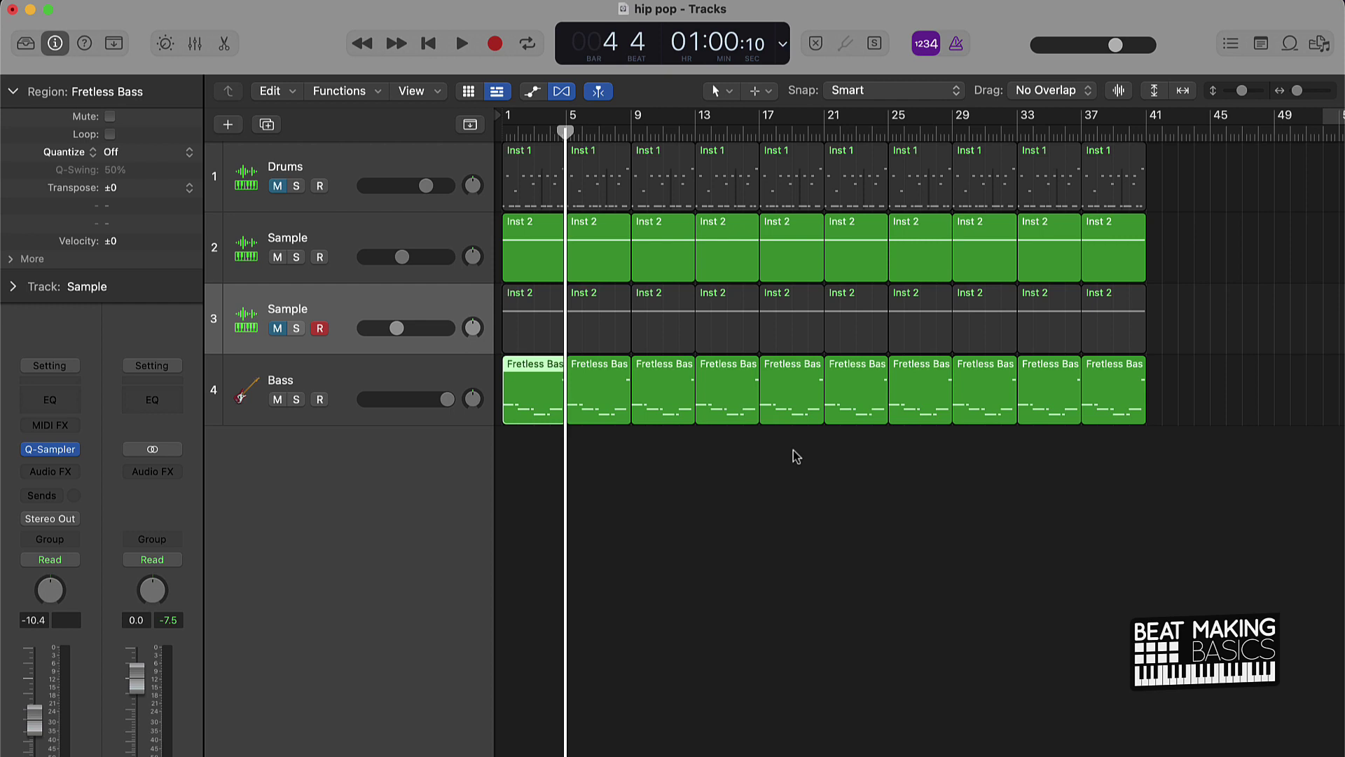
pyautogui.hotkey('ctrl', 'm')
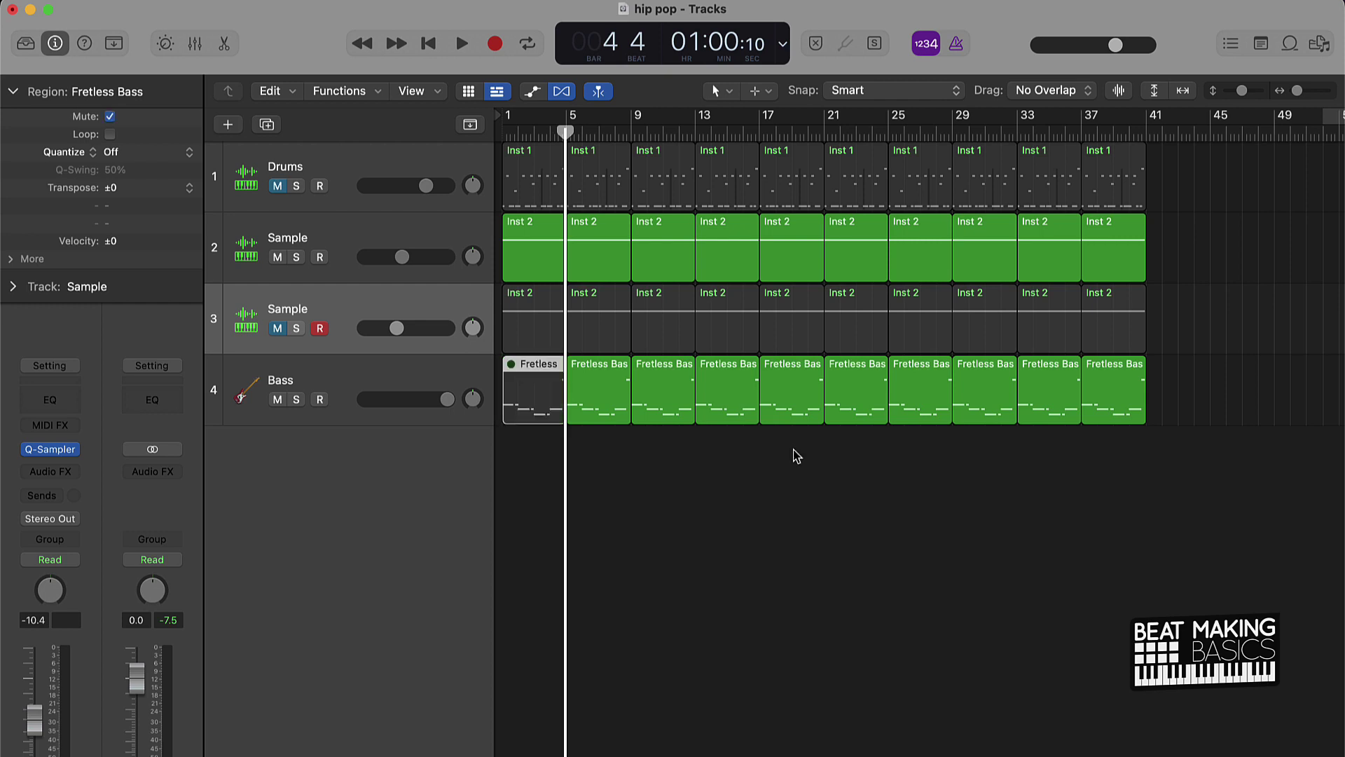
pyautogui.press('Return')
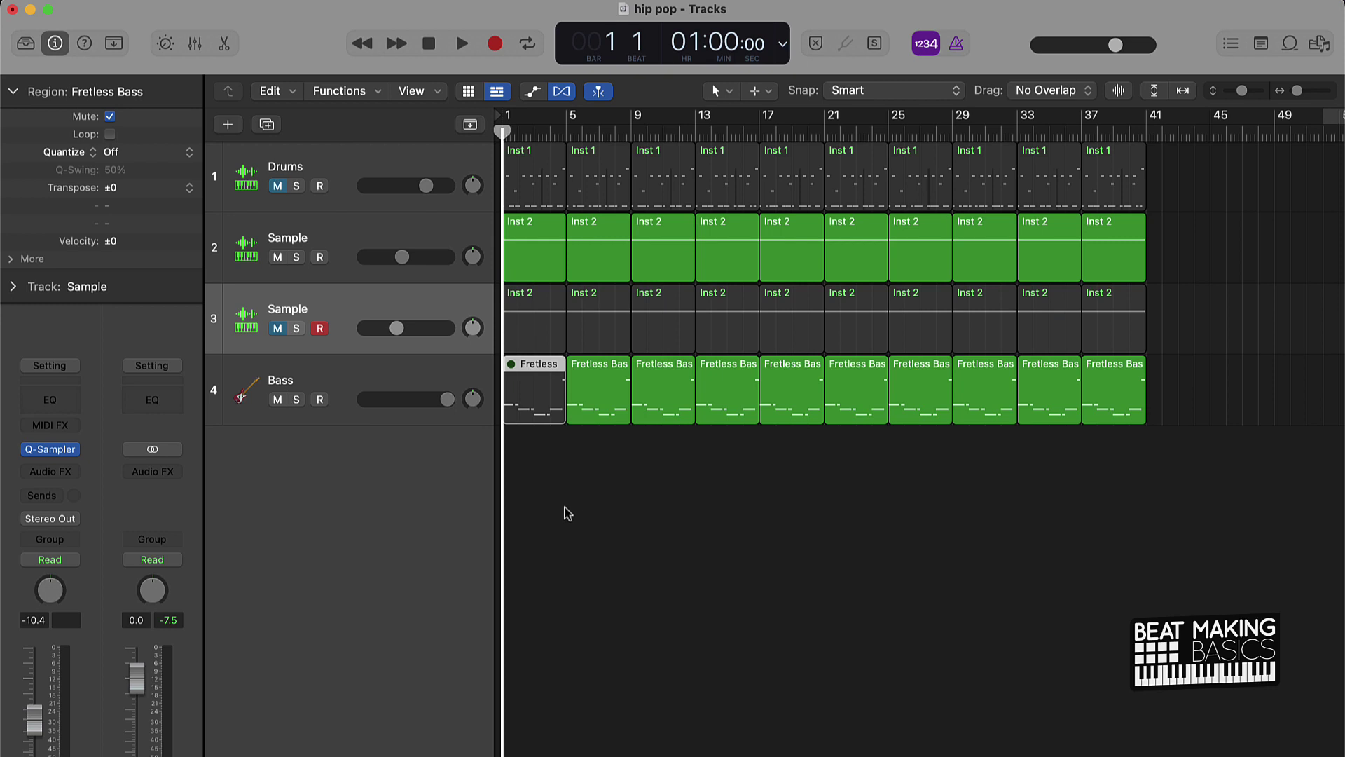
# Mute the first regions of Drums and the track 3 Sample, and unmute both of those tracks
pyautogui.moveTo(547, 498); pyautogui.dragTo(532, 317)
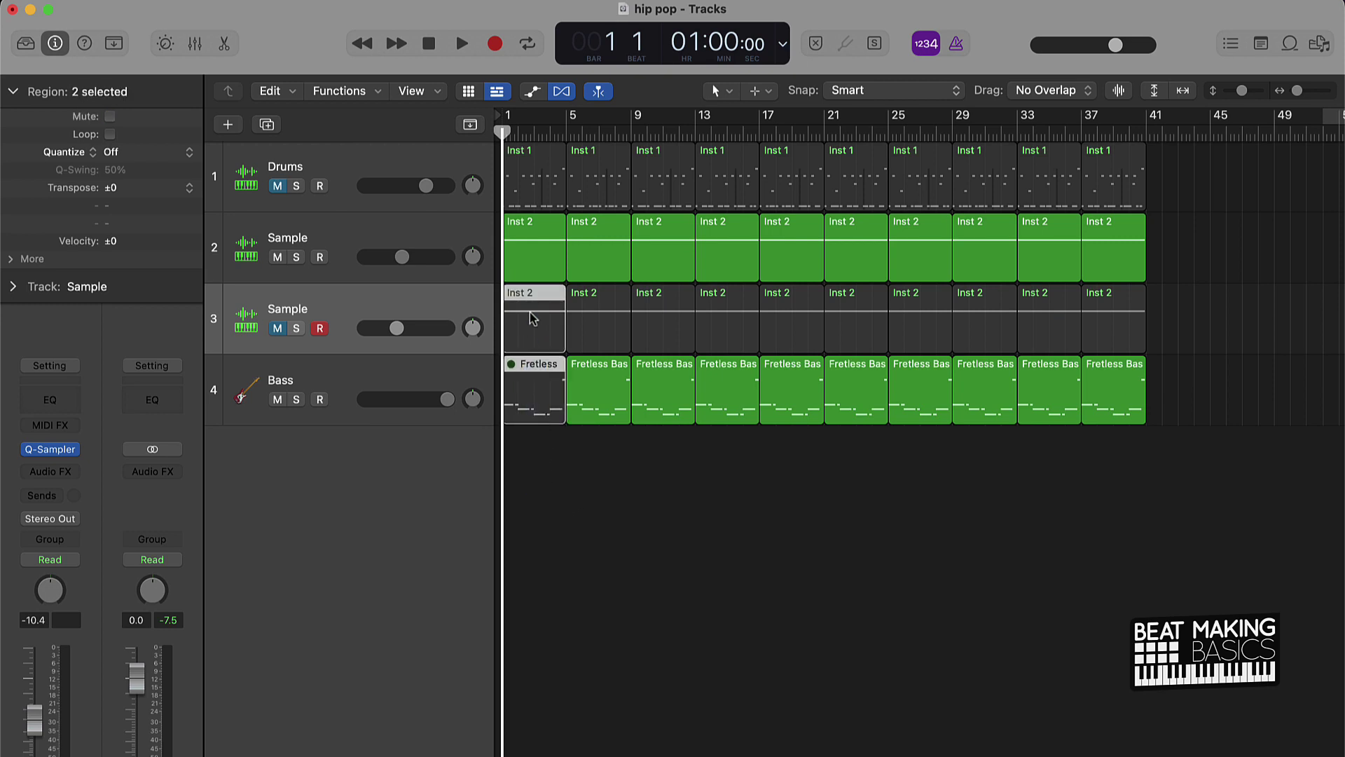
pyautogui.keyDown('shift'); pyautogui.click(524, 178); pyautogui.keyUp('shift')
pyautogui.hotkey('ctrl', 'm')
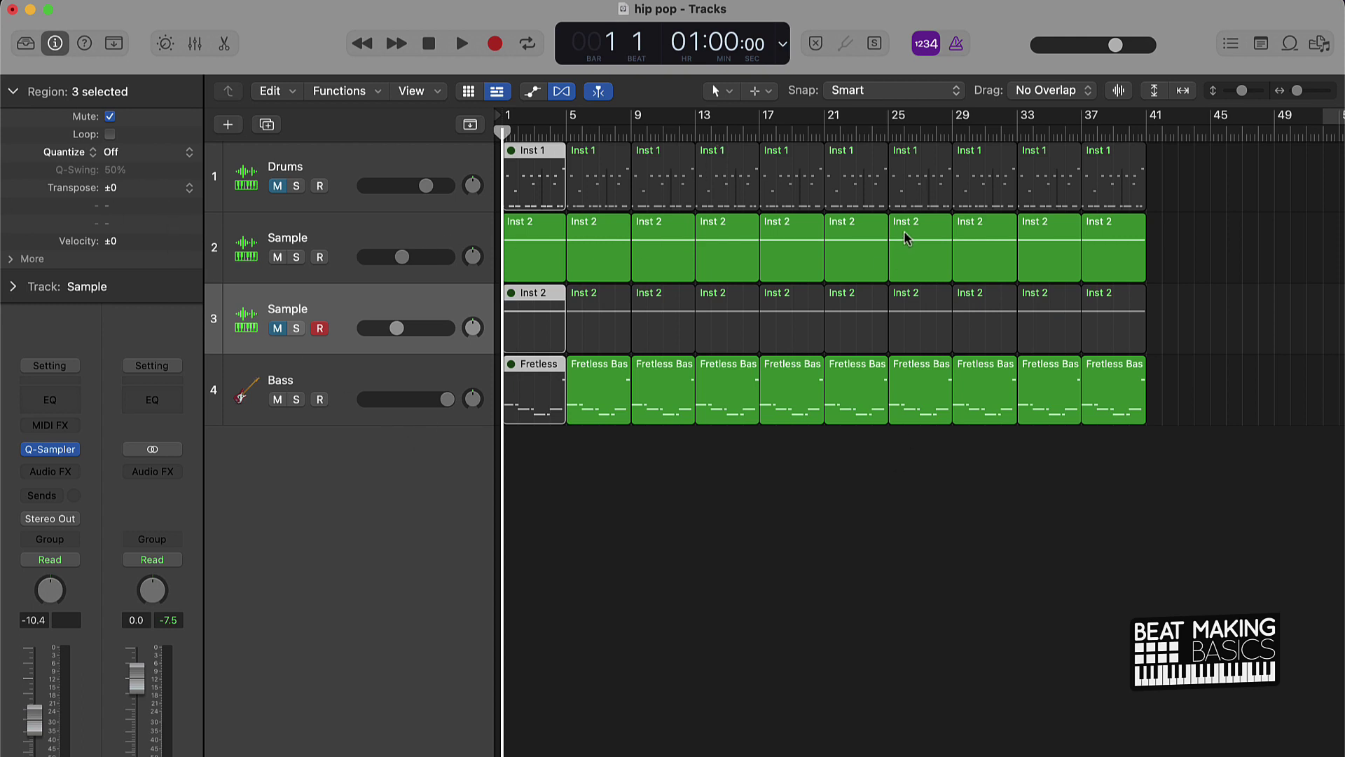
pyautogui.click(1198, 365)
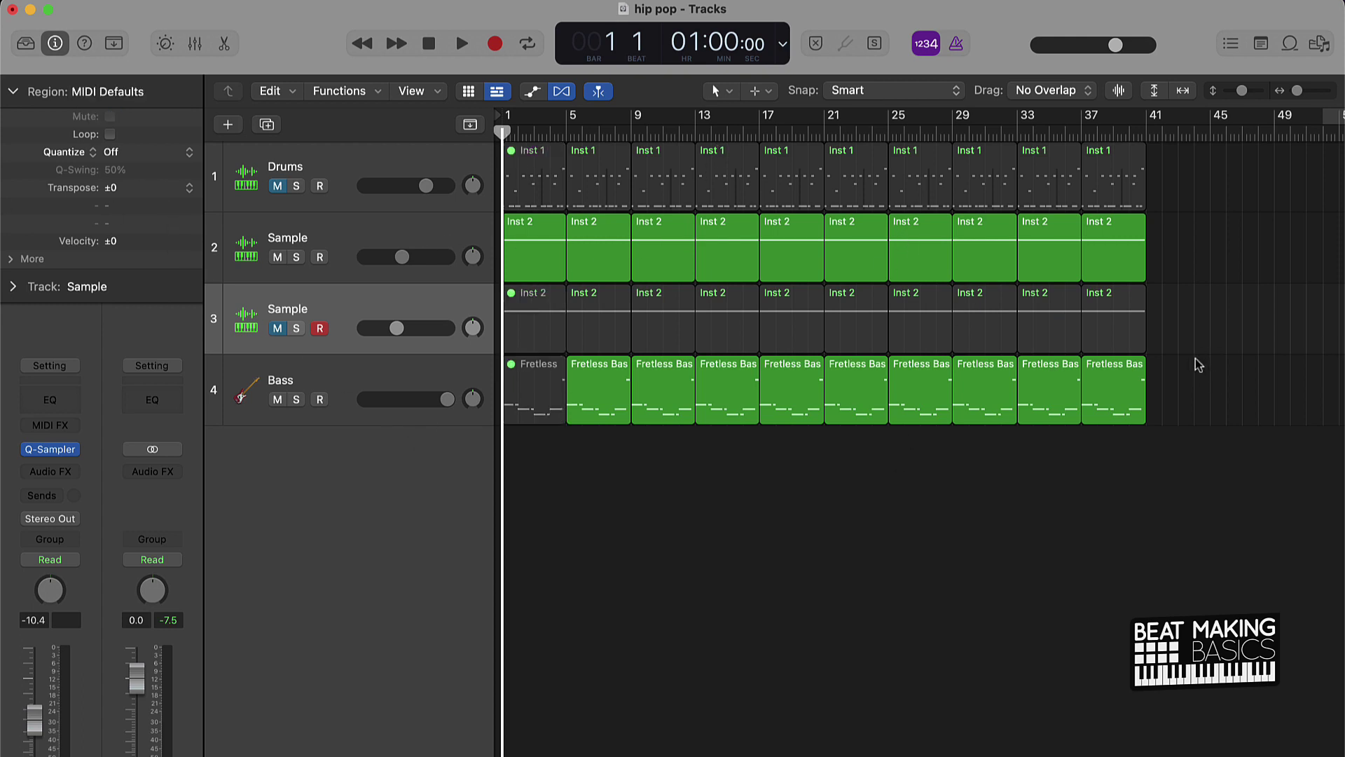
pyautogui.click(271, 328)
pyautogui.click(276, 186)
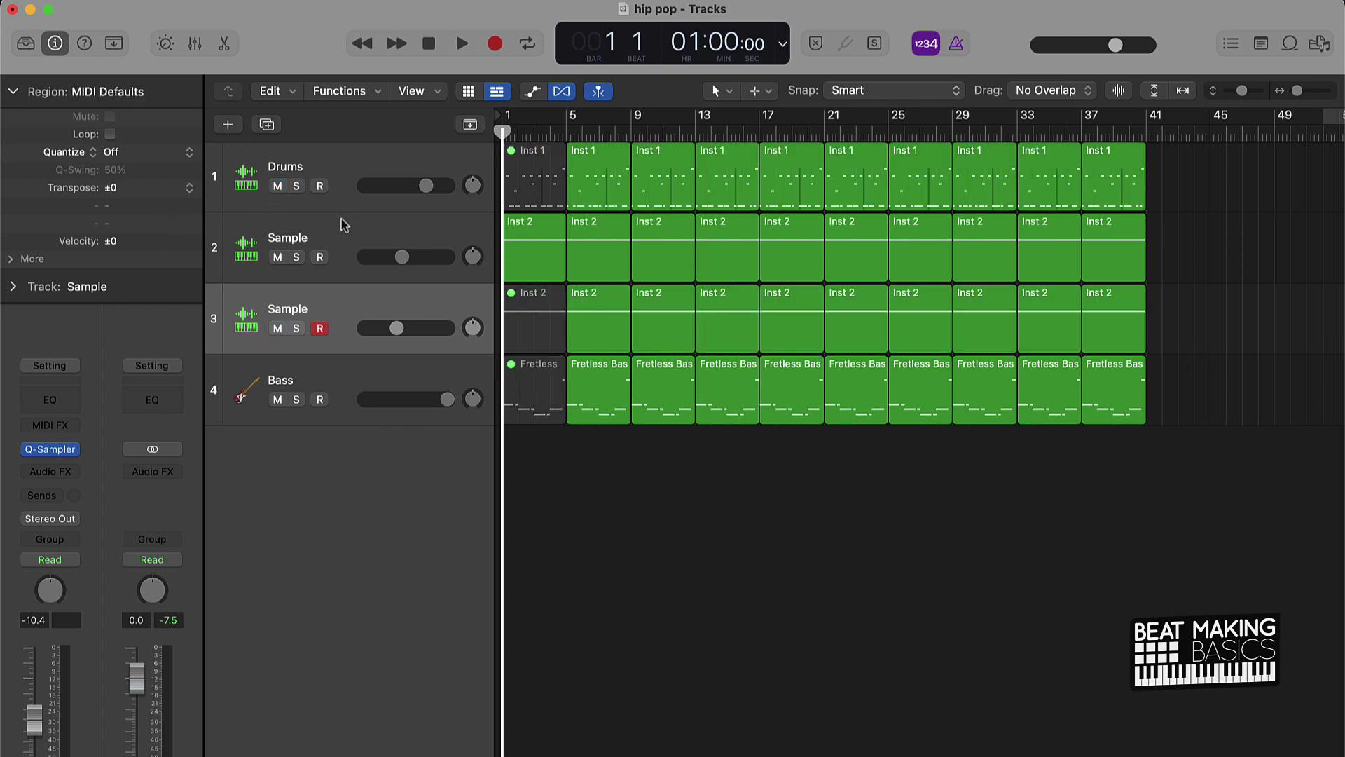
# Mute the second regions, bars 5–8, on the Drums track and the track 3 Sample
pyautogui.click(573, 177)
pyautogui.keyDown('shift'); pyautogui.click(604, 311); pyautogui.keyUp('shift')
pyautogui.hotkey('ctrl', 'm')
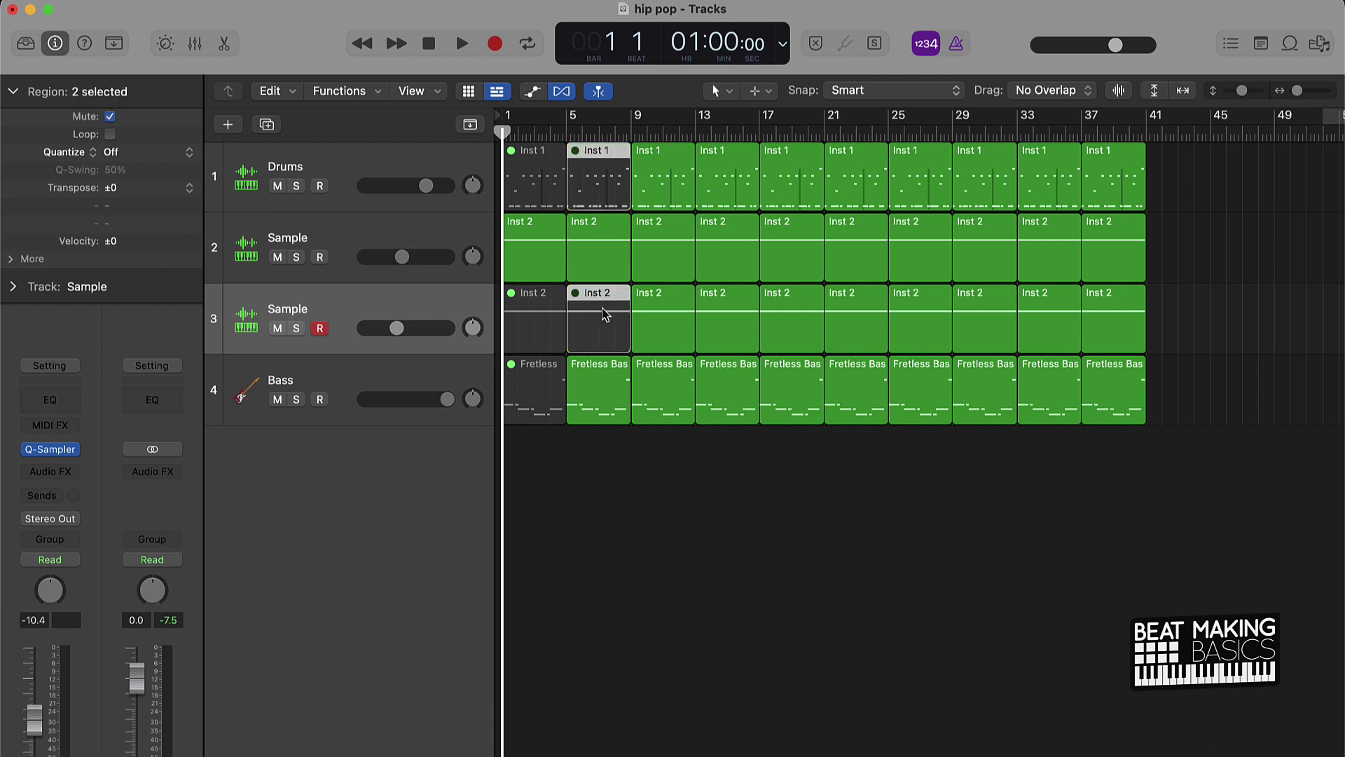
# Play the arrangement from the start through bar 8 to hear the sample-only intro and the bass entry
pyautogui.press('space')
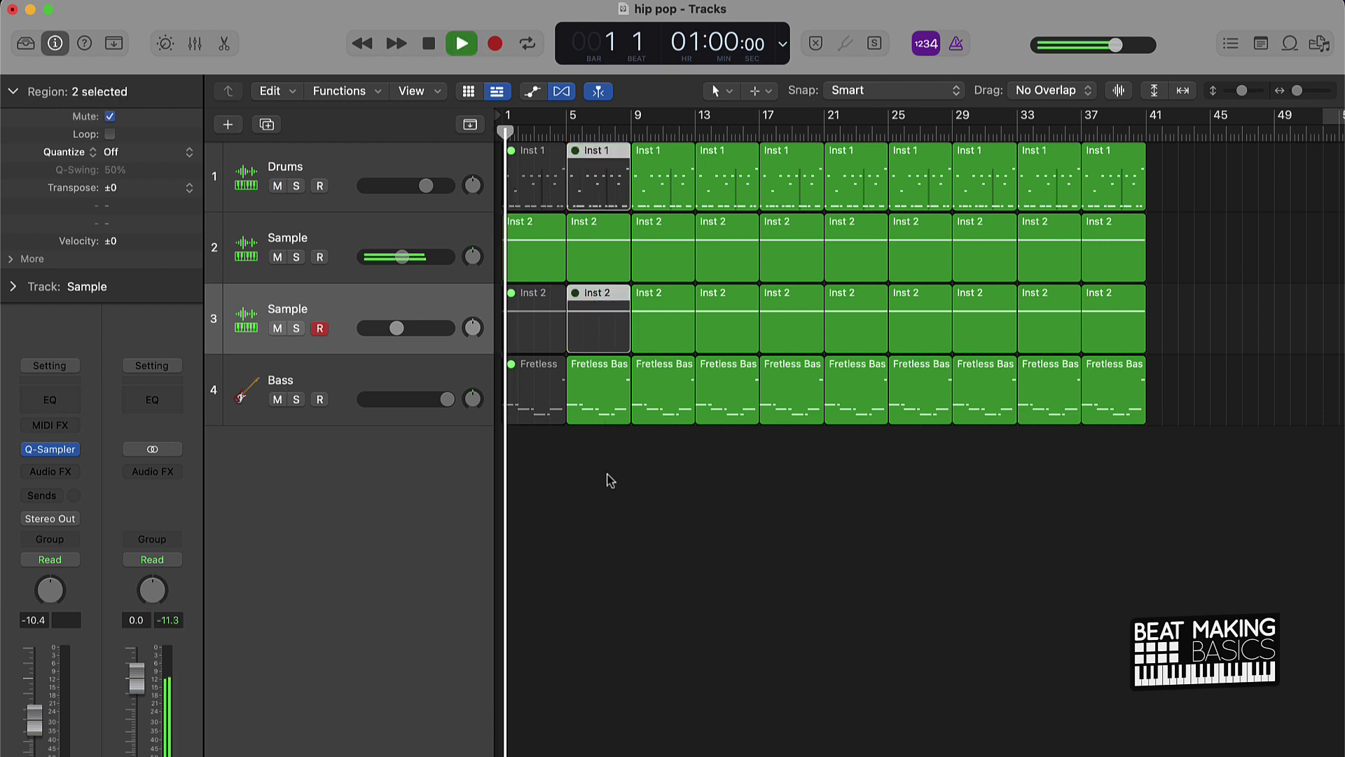
pyautogui.press('space')
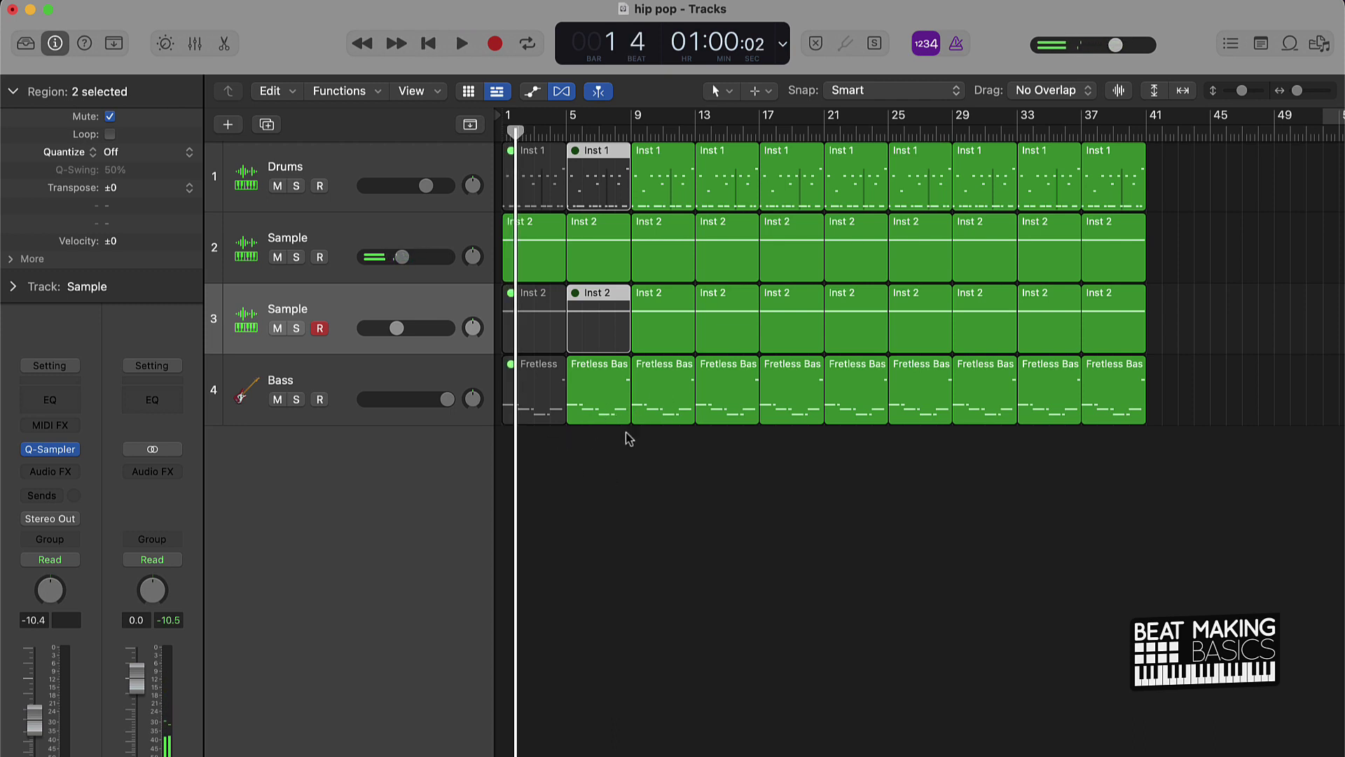
pyautogui.press('space')
pyautogui.press('space')
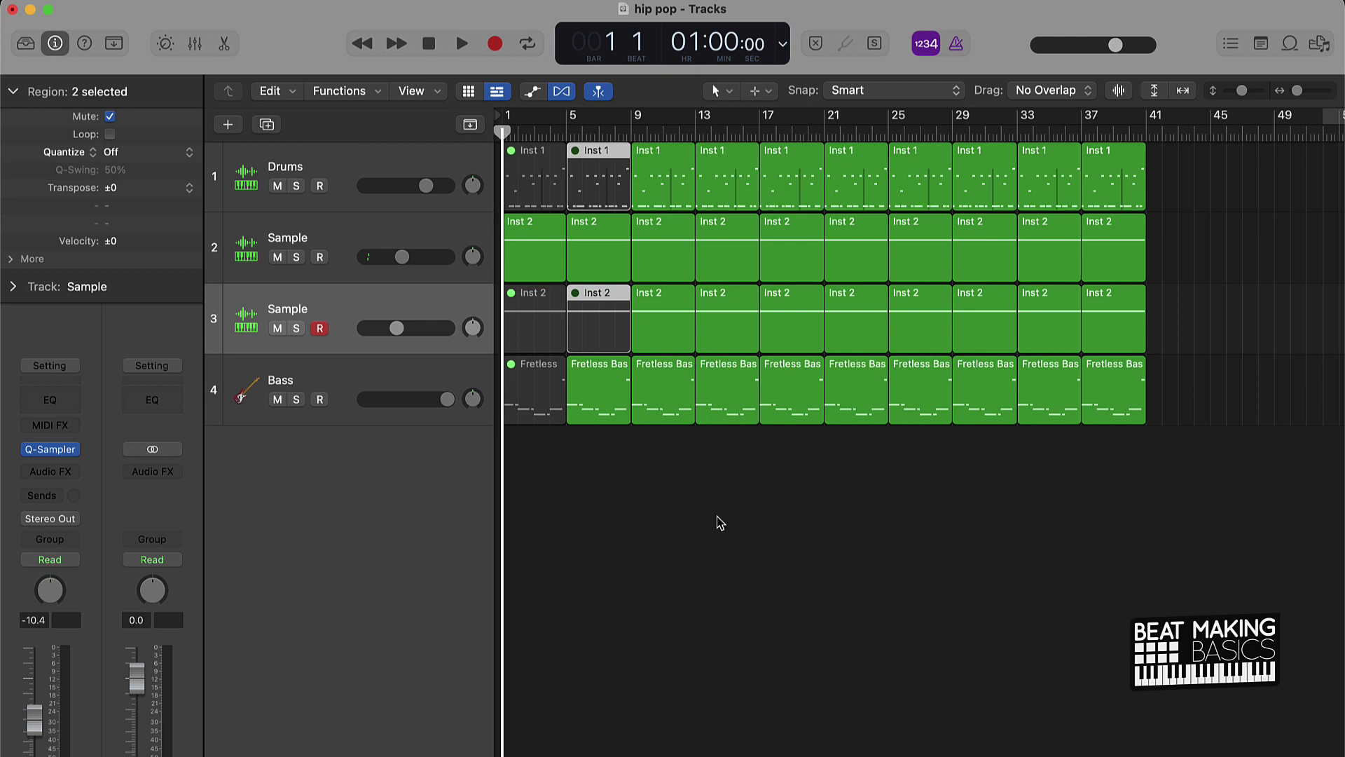
pyautogui.press('space')
pyautogui.click(720, 522)
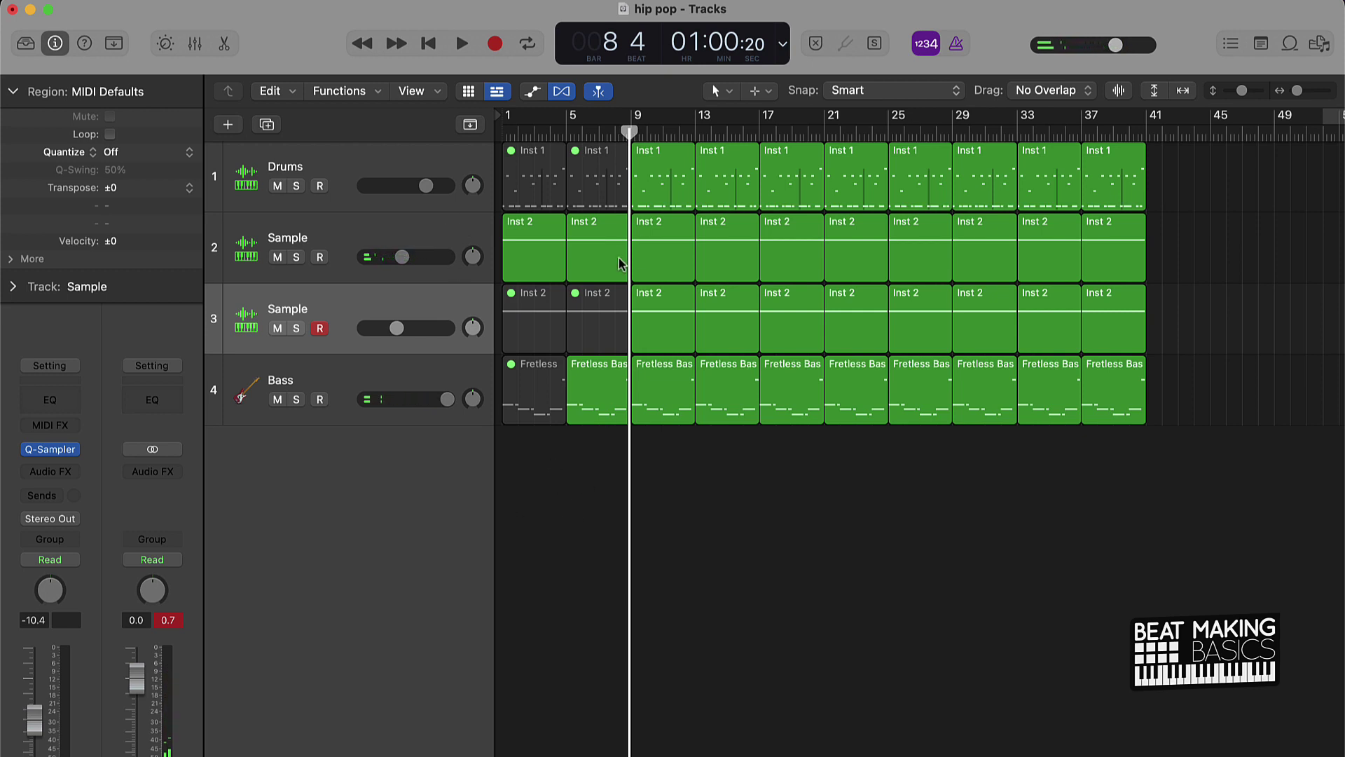
# Set a cycle area over the eight bars from bar 9 to bar 17
pyautogui.moveTo(632, 113); pyautogui.dragTo(761, 123)
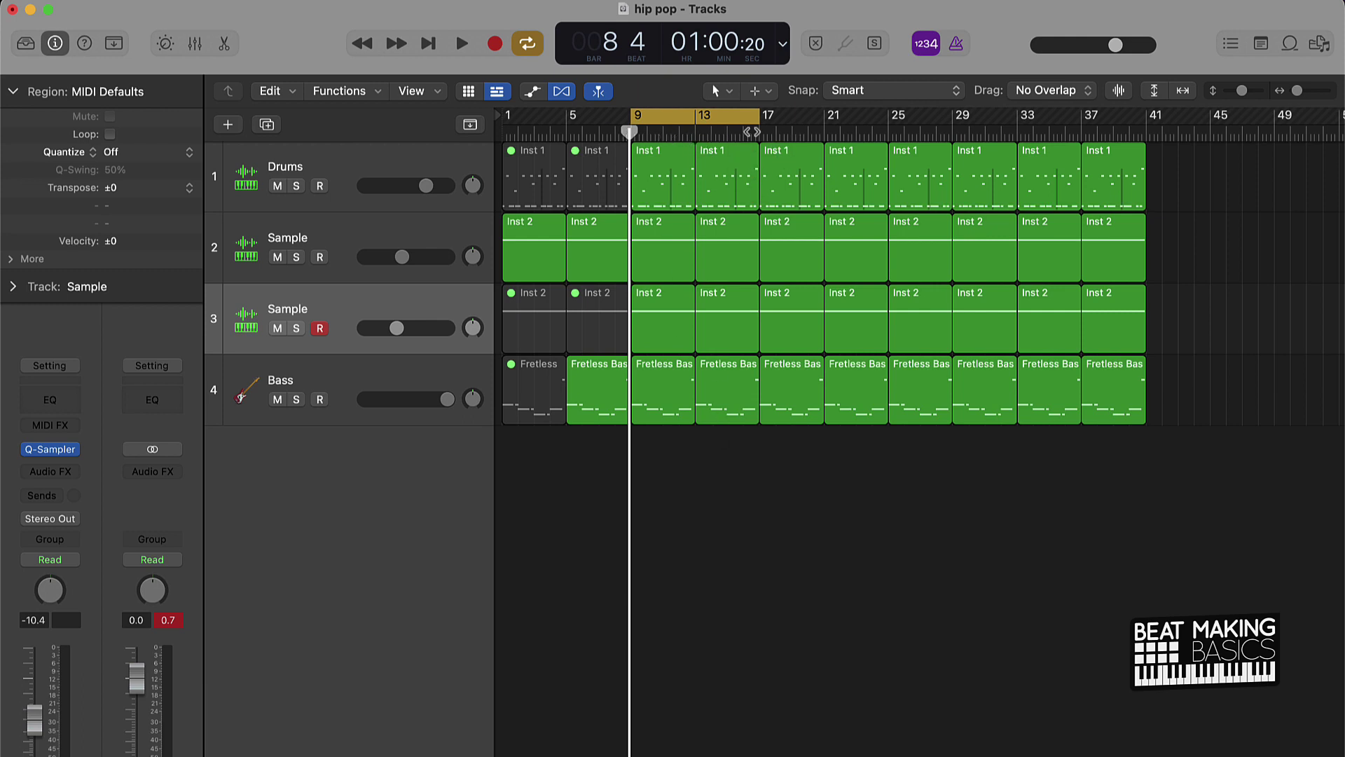
# Move the cycle area to bars 17–25 and mute both Drums regions and both track 3 Sample regions in that range
pyautogui.moveTo(707, 115); pyautogui.dragTo(833, 117)
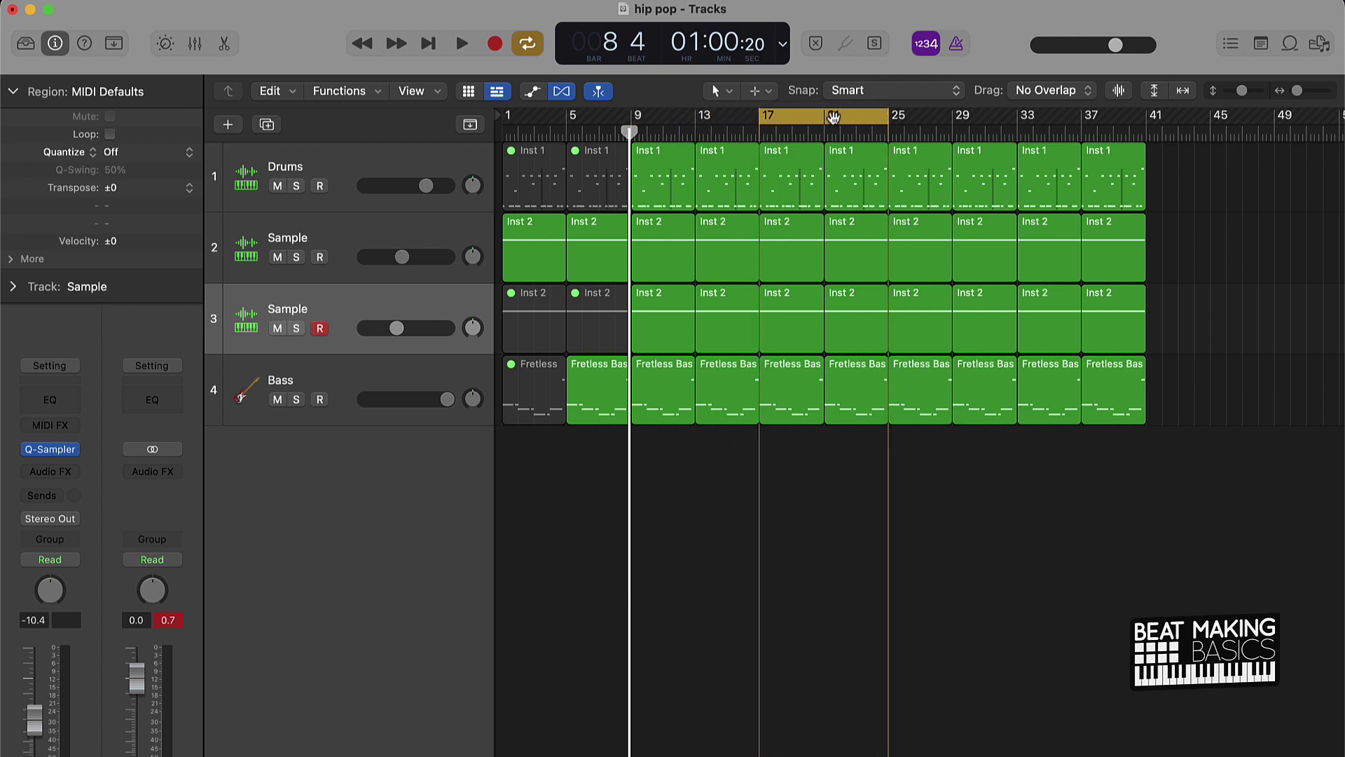
pyautogui.hotkey('ctrl', 'm')
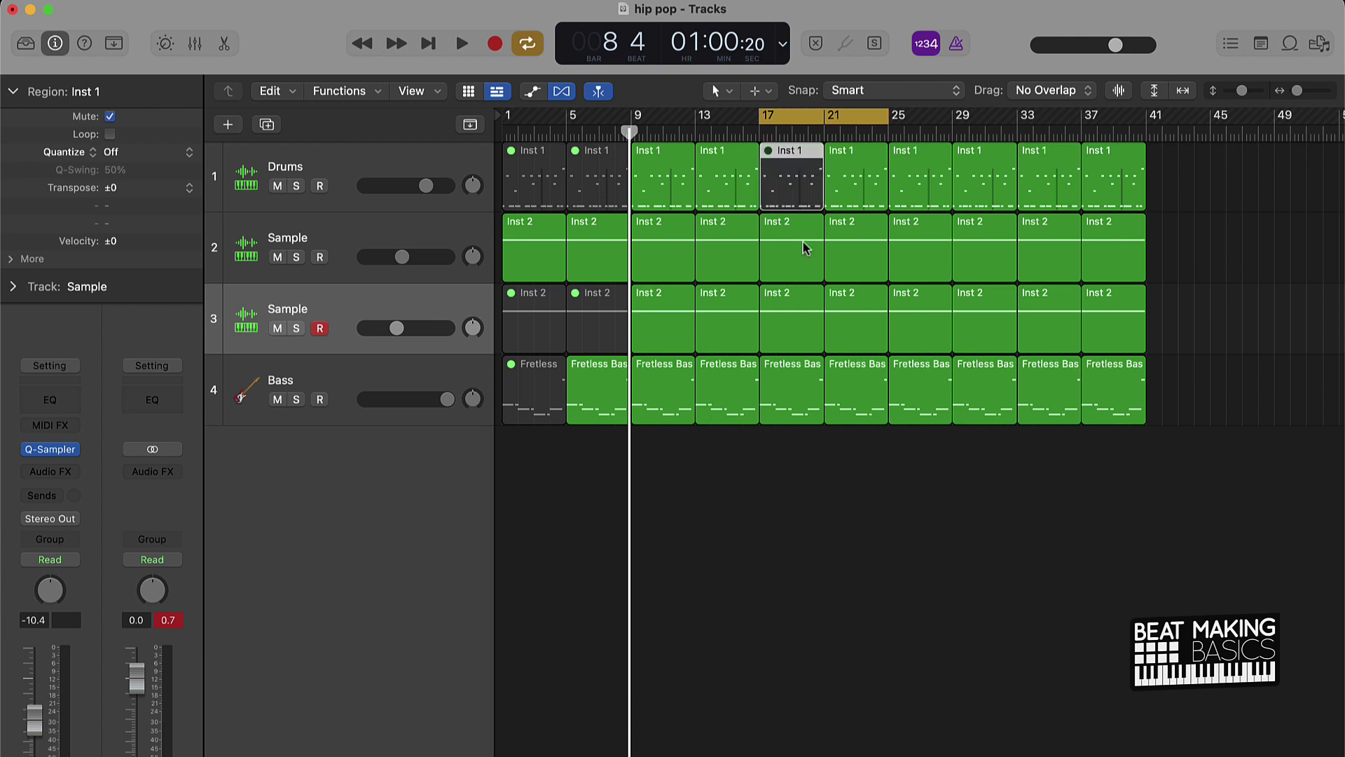
pyautogui.hotkey('ctrl', 'm')
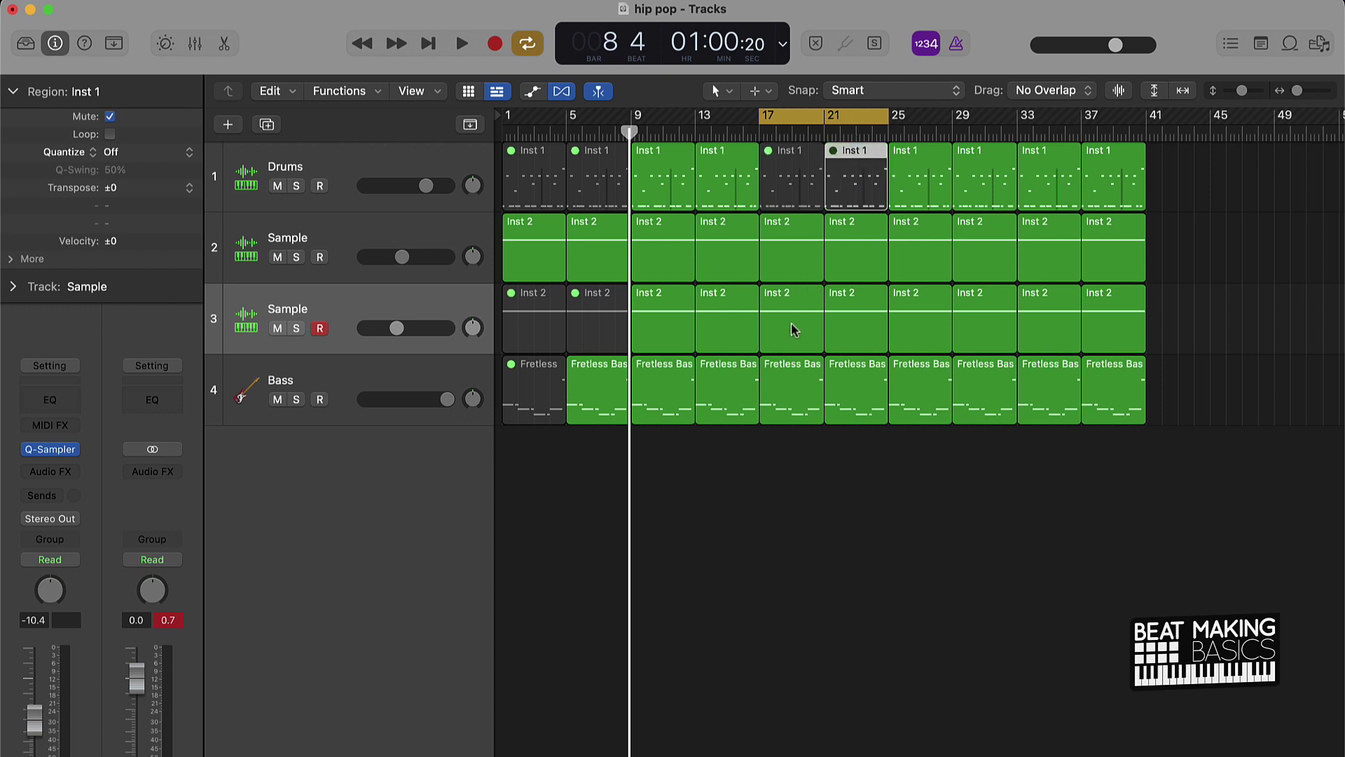
pyautogui.hotkey('ctrl', 'm')
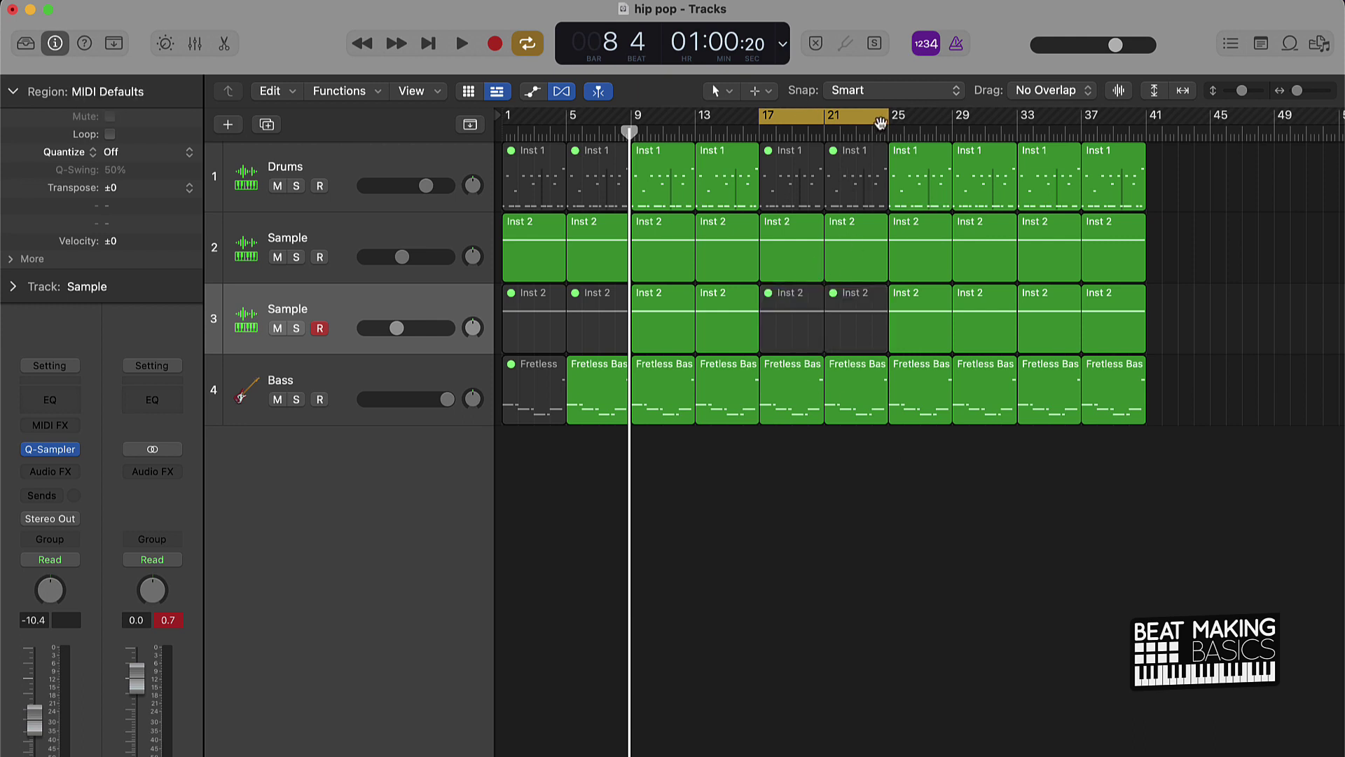
# During playback from bar 17, unmute the track 3 Sample region at bar 21, mute the track 2 Sample region there, and turn cycling off
pyautogui.press('space')
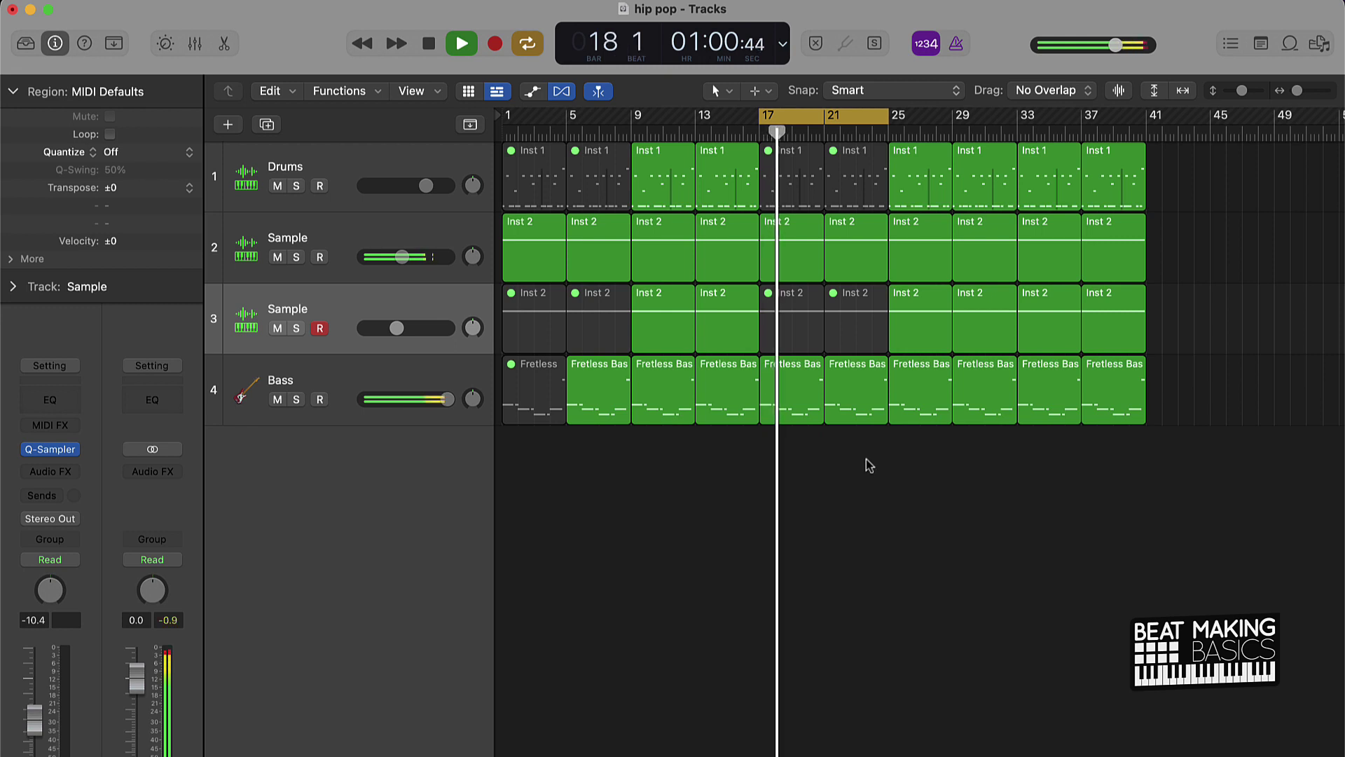
pyautogui.click(854, 325)
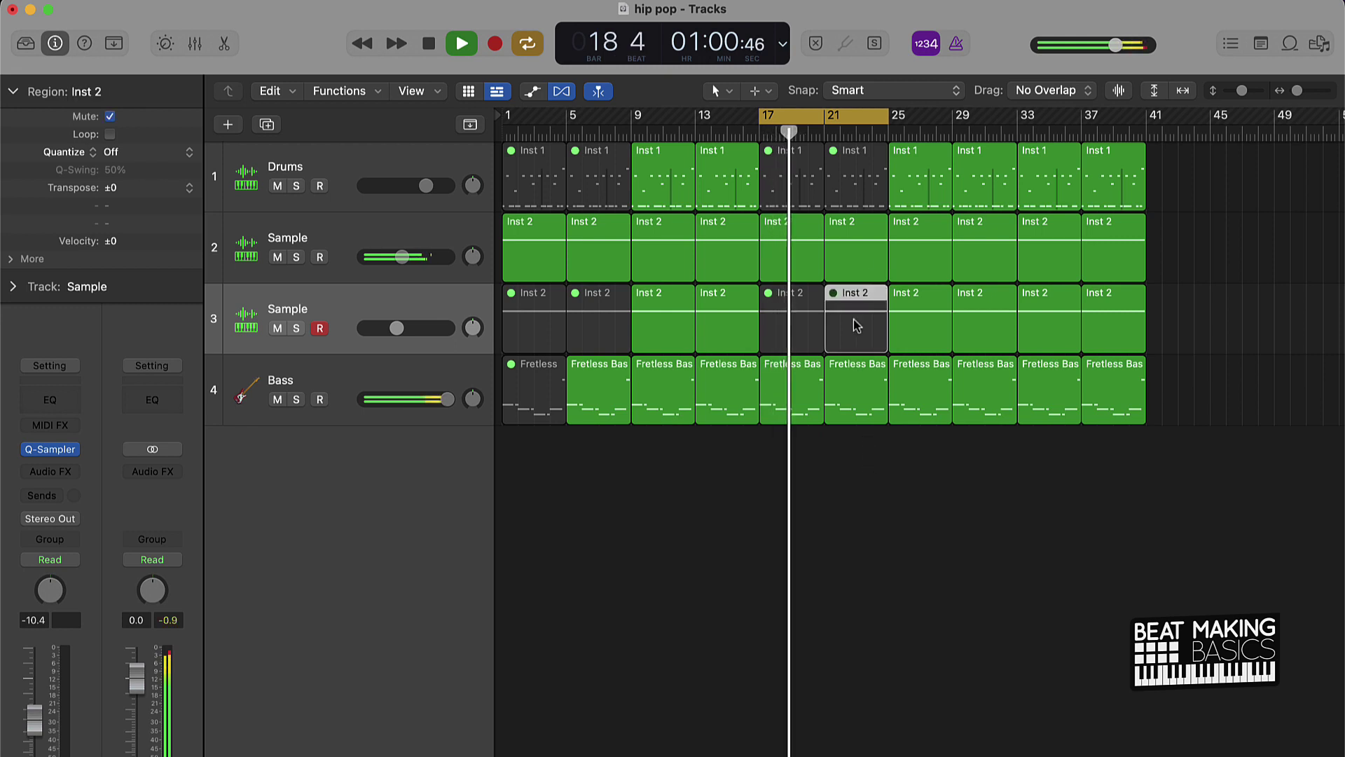
pyautogui.hotkey('ctrl', 'm')
pyautogui.click(852, 242)
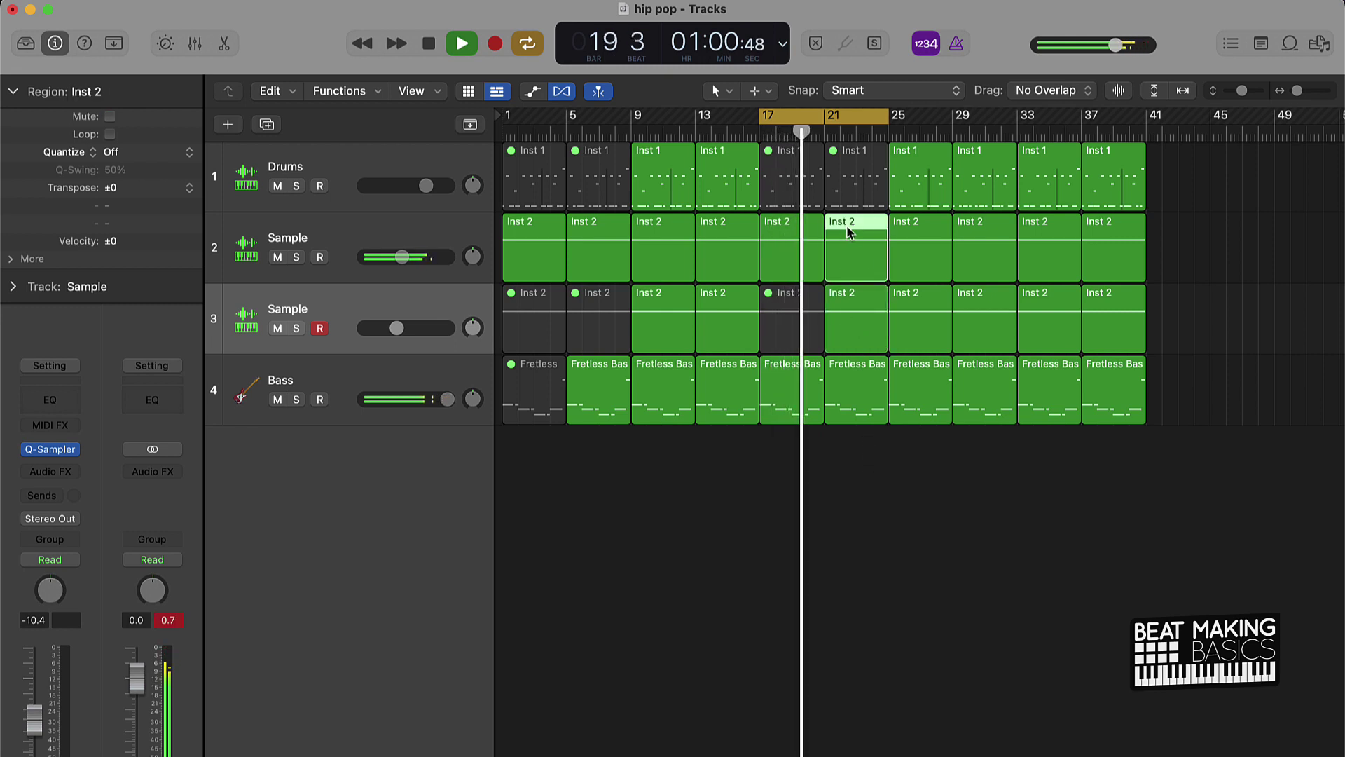
pyautogui.hotkey('ctrl', 'm')
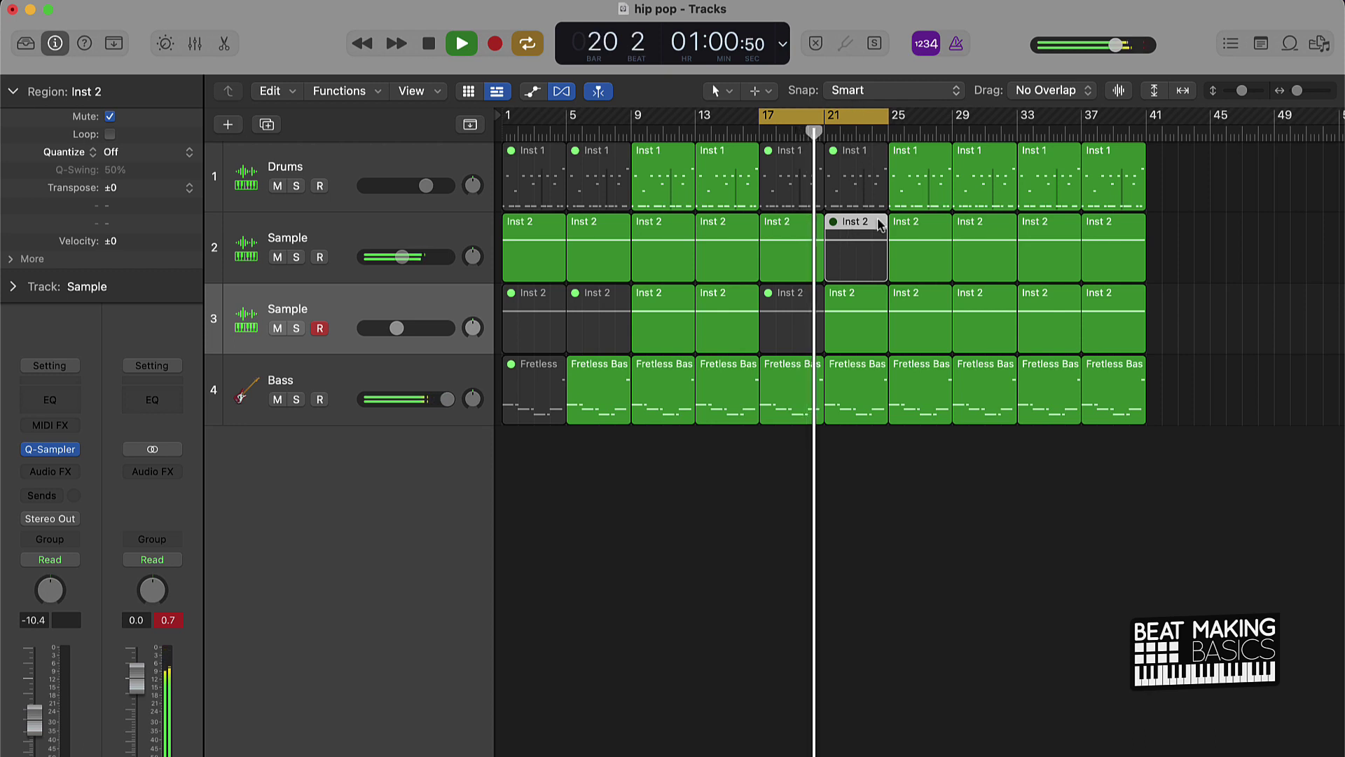
pyautogui.click(852, 122)
# Mute the track 3 Sample region at bar 25 and the track 2 Sample region at bar 29
pyautogui.click(923, 270)
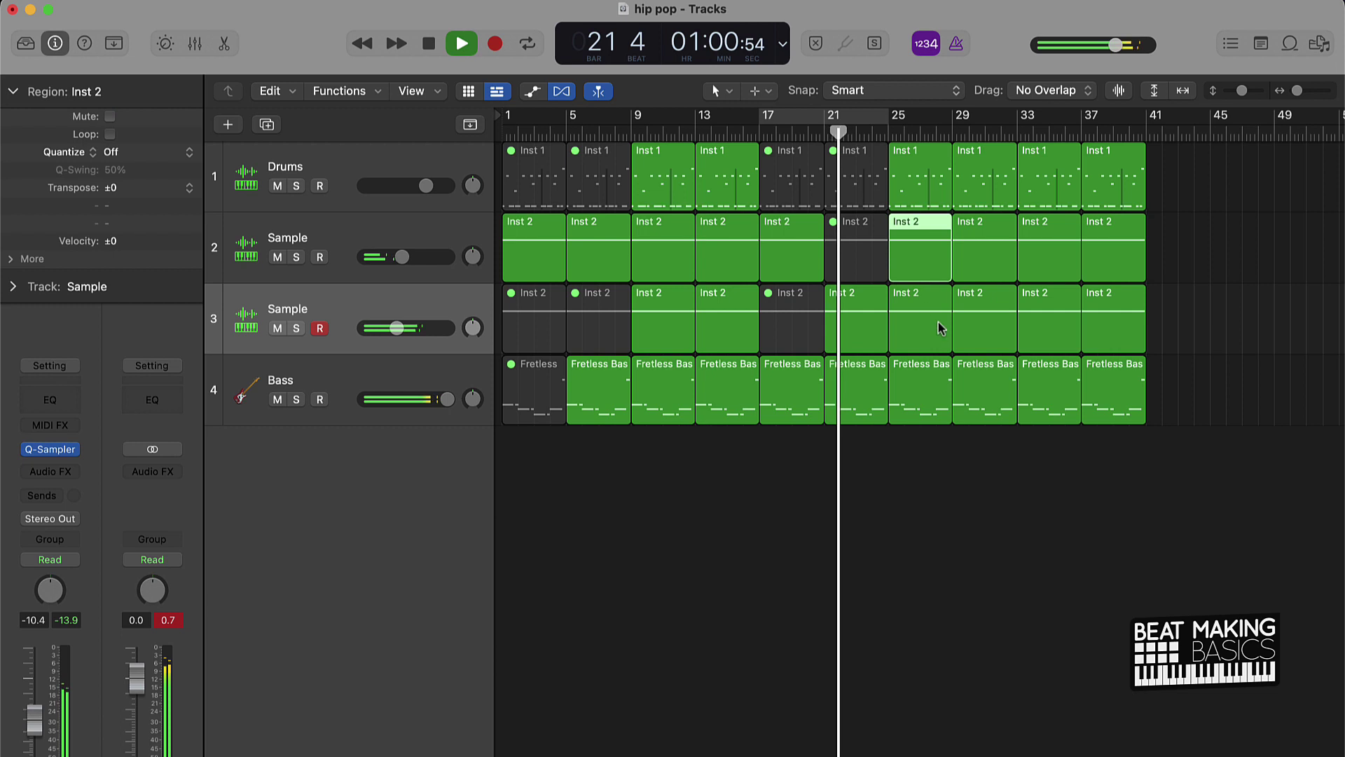
pyautogui.keyDown('shift'); pyautogui.click(933, 322); pyautogui.keyUp('shift')
pyautogui.click(934, 454)
pyautogui.click(910, 311)
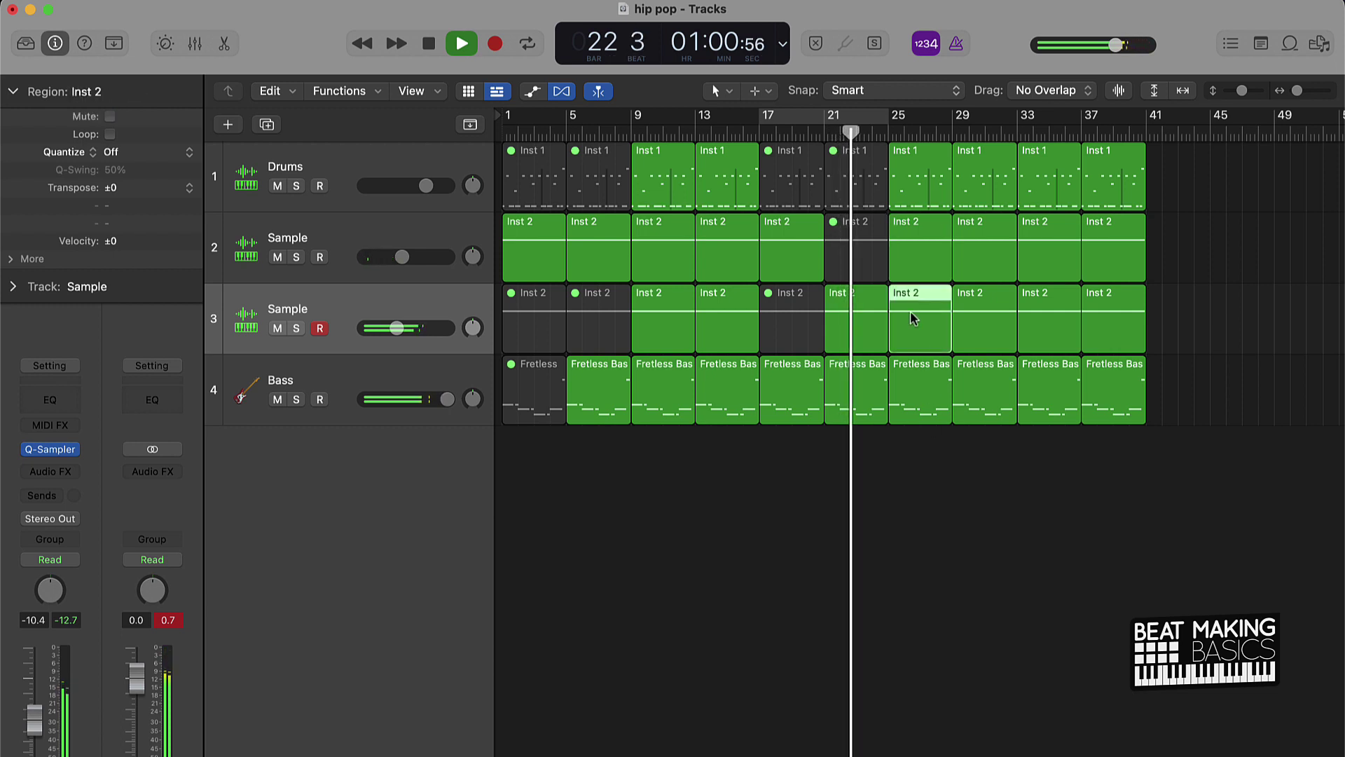
pyautogui.press('m')
pyautogui.click(975, 248)
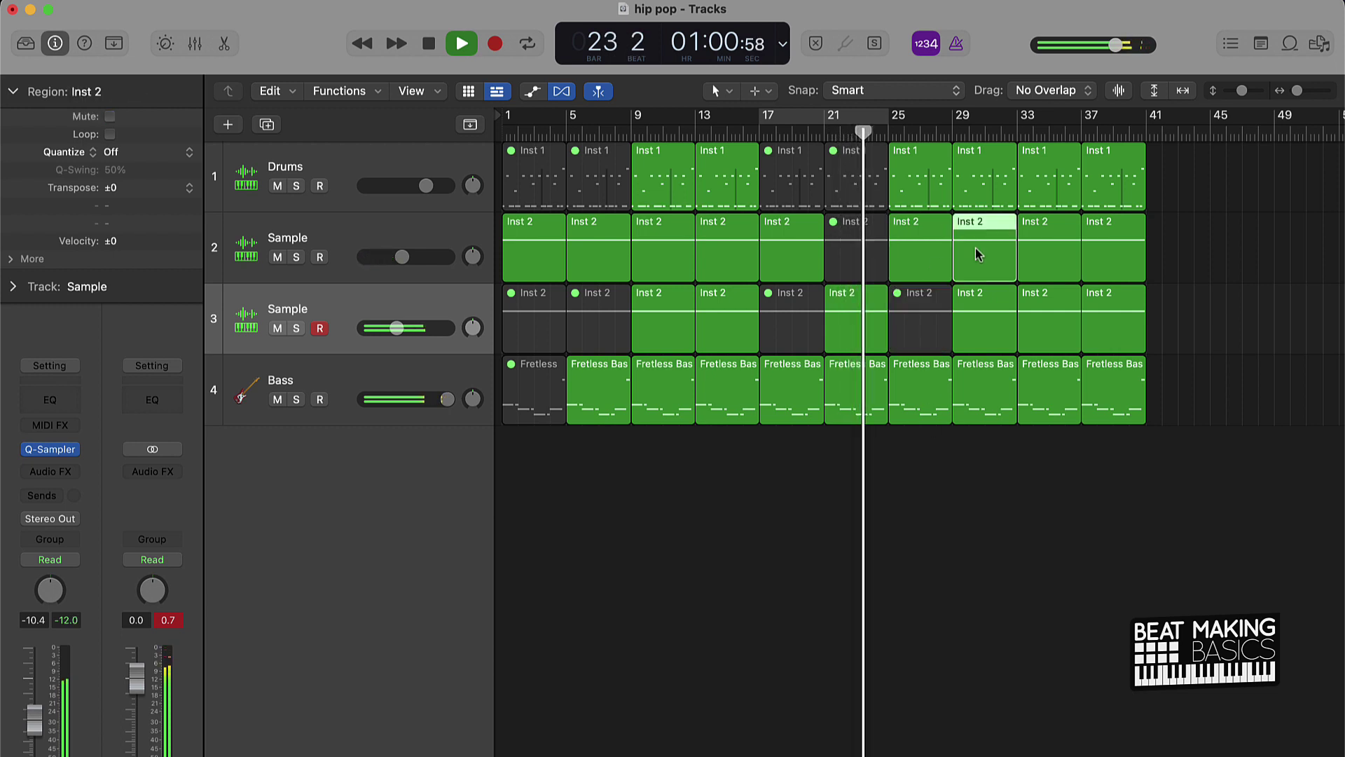
pyautogui.press('m')
pyautogui.click(975, 494)
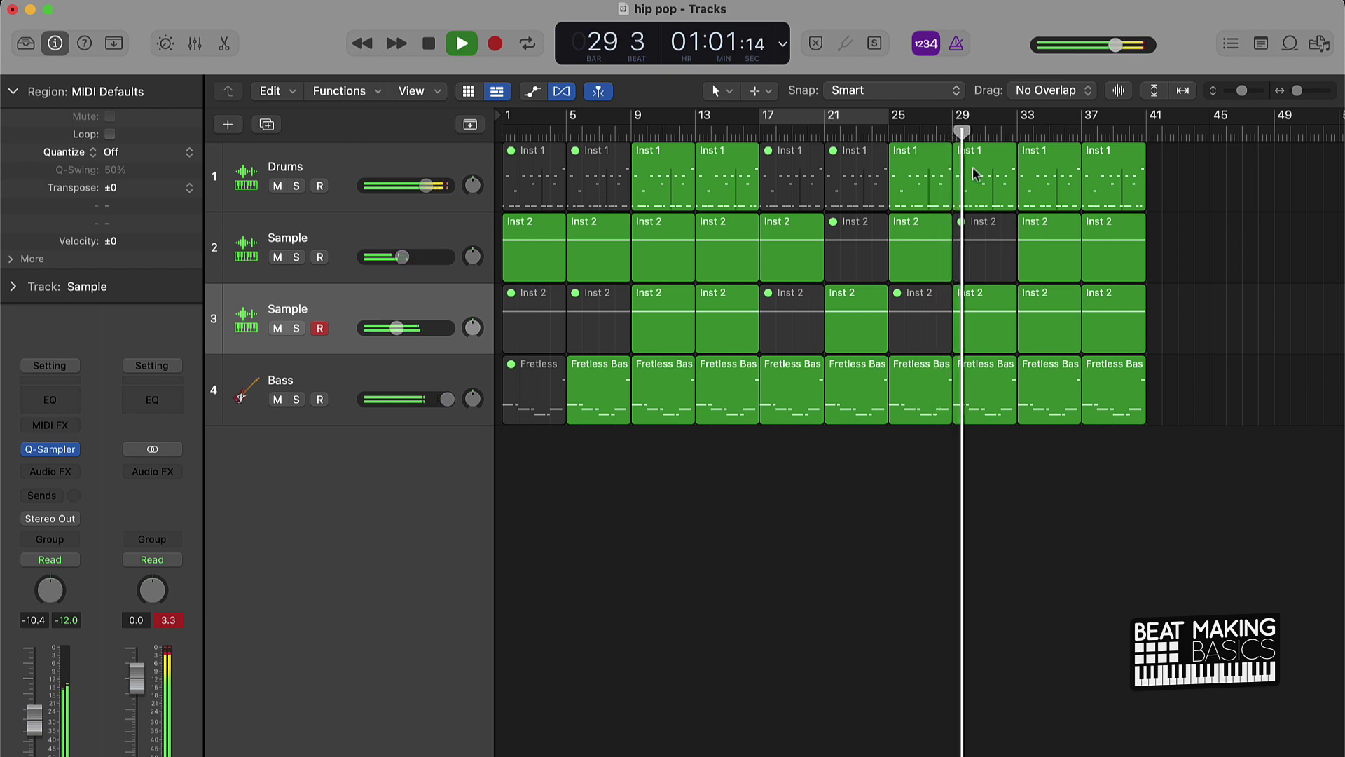
# Stop playback at bar 33 and delete all regions on the four tracks from bar 33 onward
pyautogui.press('super+Right')
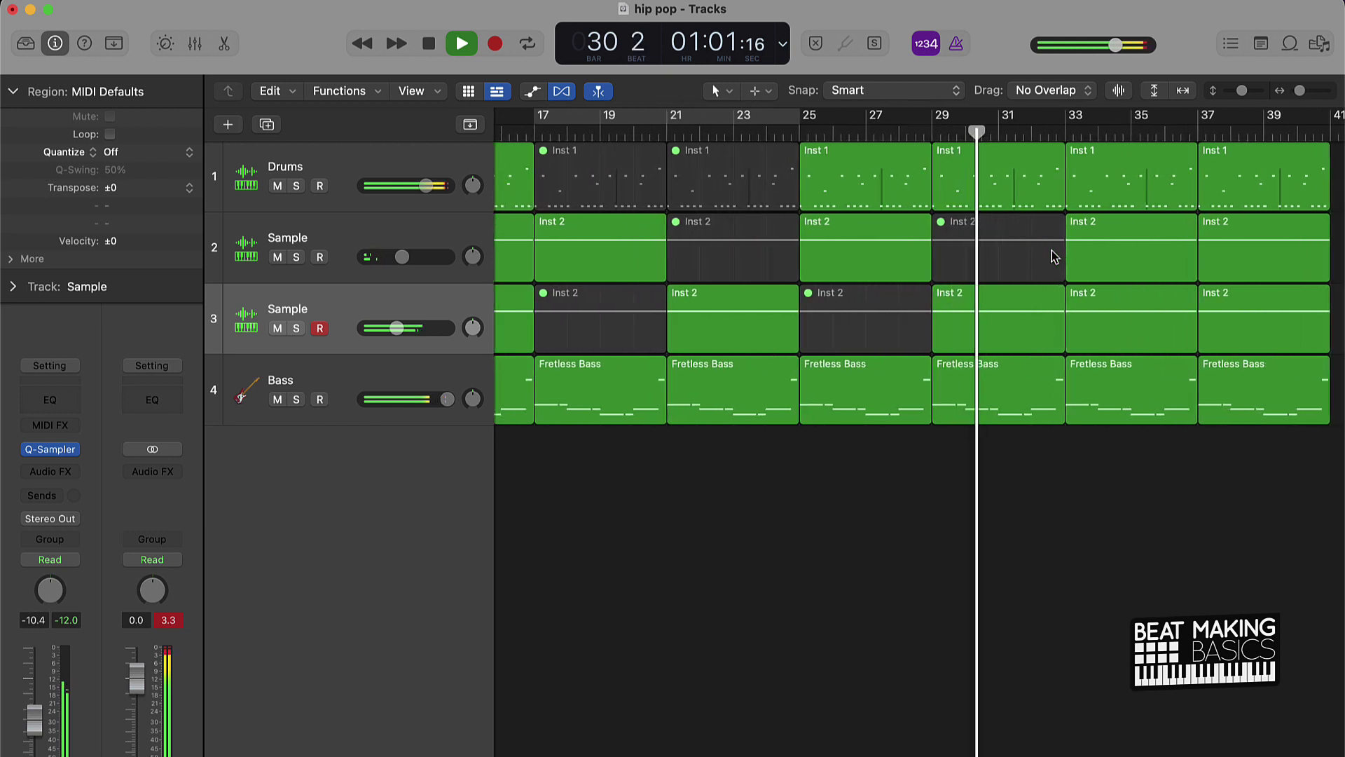
pyautogui.press('super+Right')
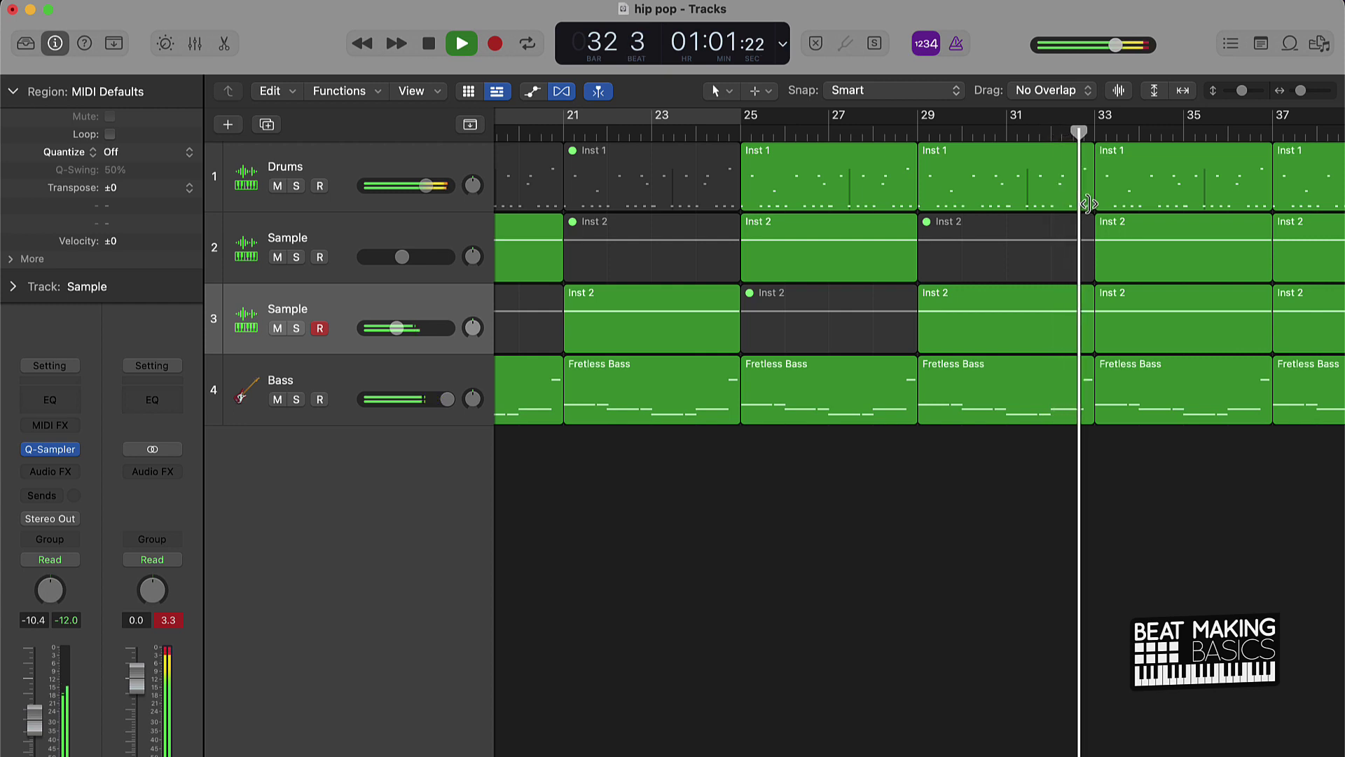
pyautogui.press('space')
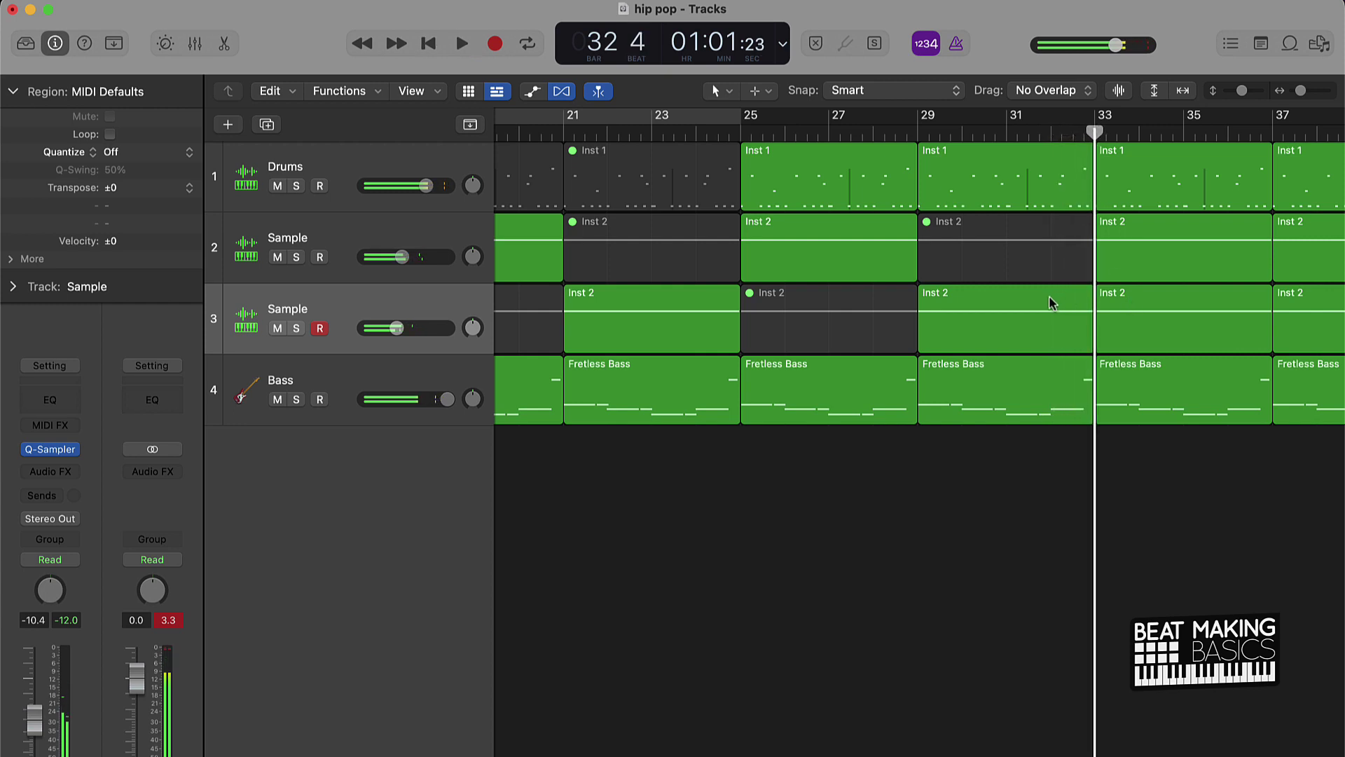
pyautogui.scroll(-6, 1053, 300)
pyautogui.moveTo(978, 439); pyautogui.dragTo(1083, 144)
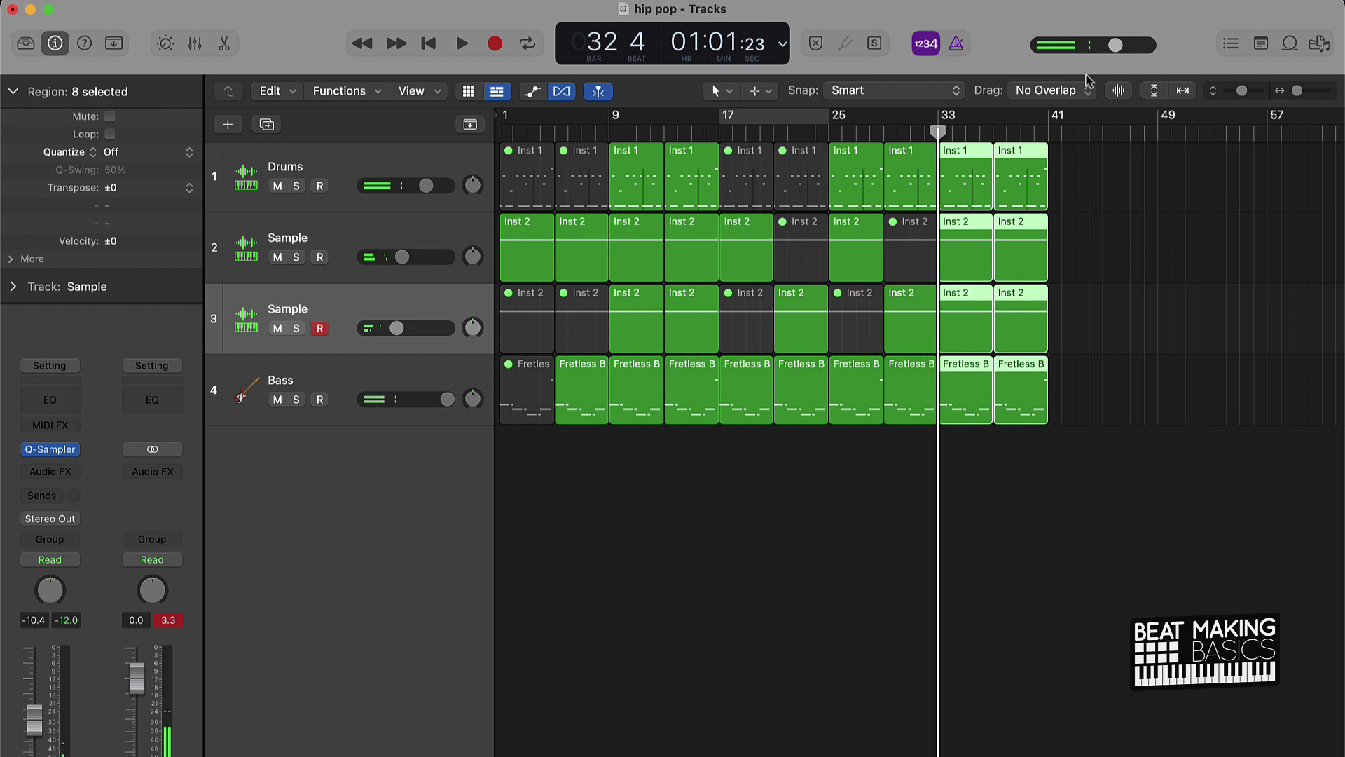
pyautogui.press('Delete')
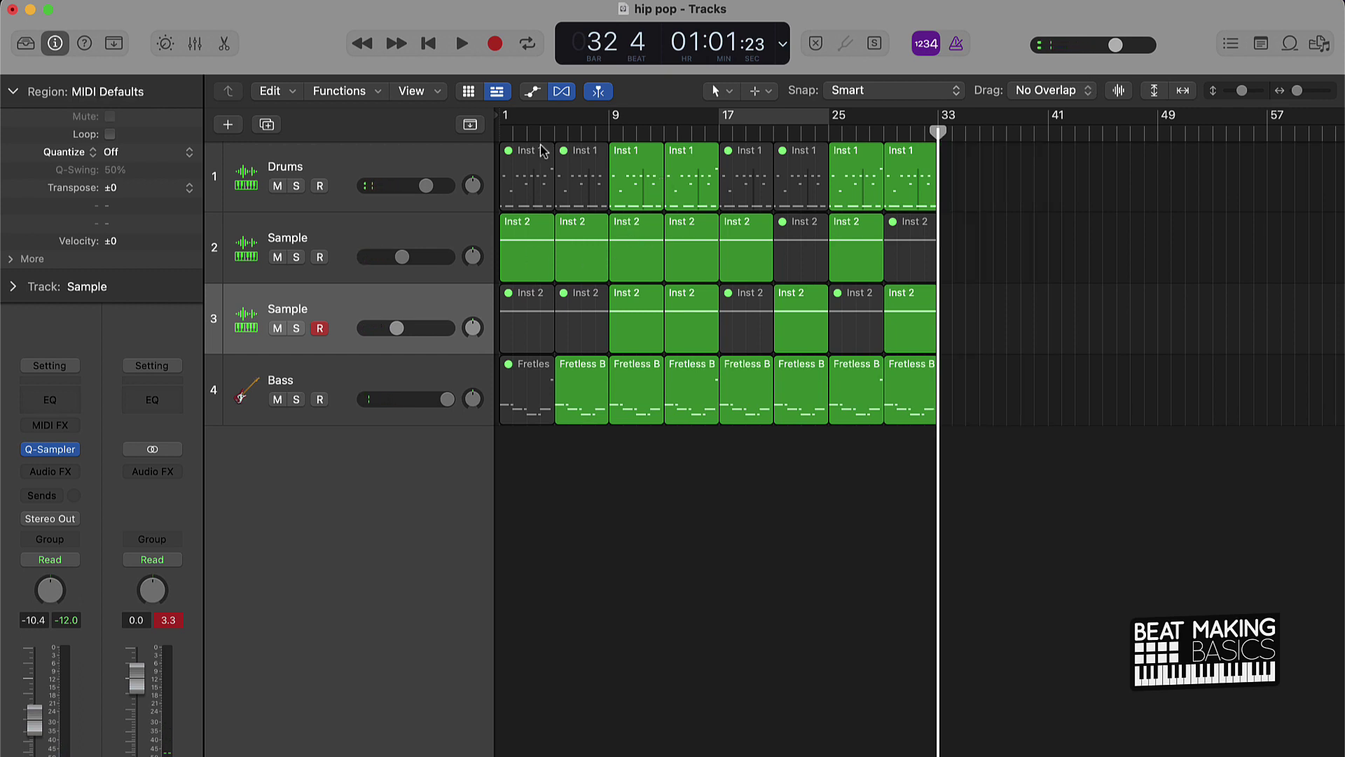
# Repeat all regions from bar 9 to bar 33 twice, directly after the existing arrangement
pyautogui.moveTo(617, 481); pyautogui.dragTo(1130, 100)
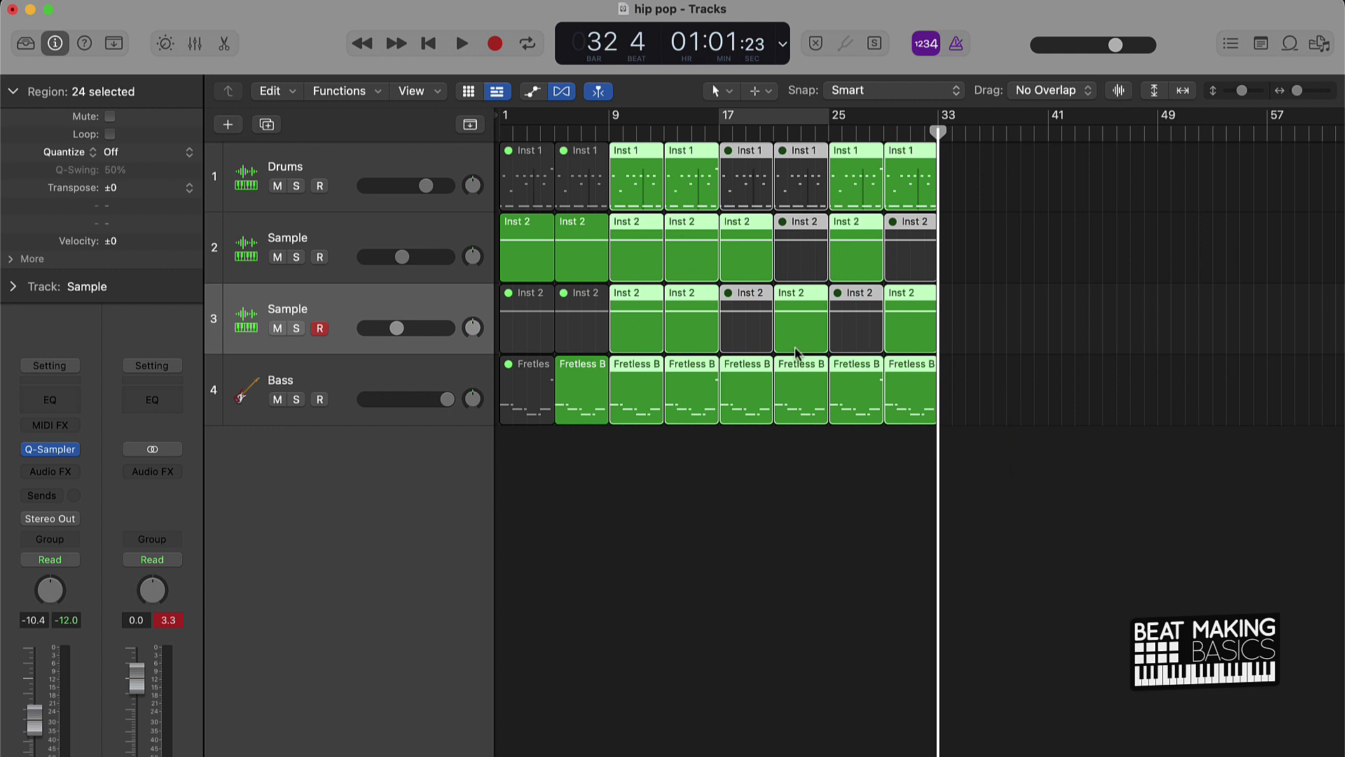
pyautogui.press('super+r')
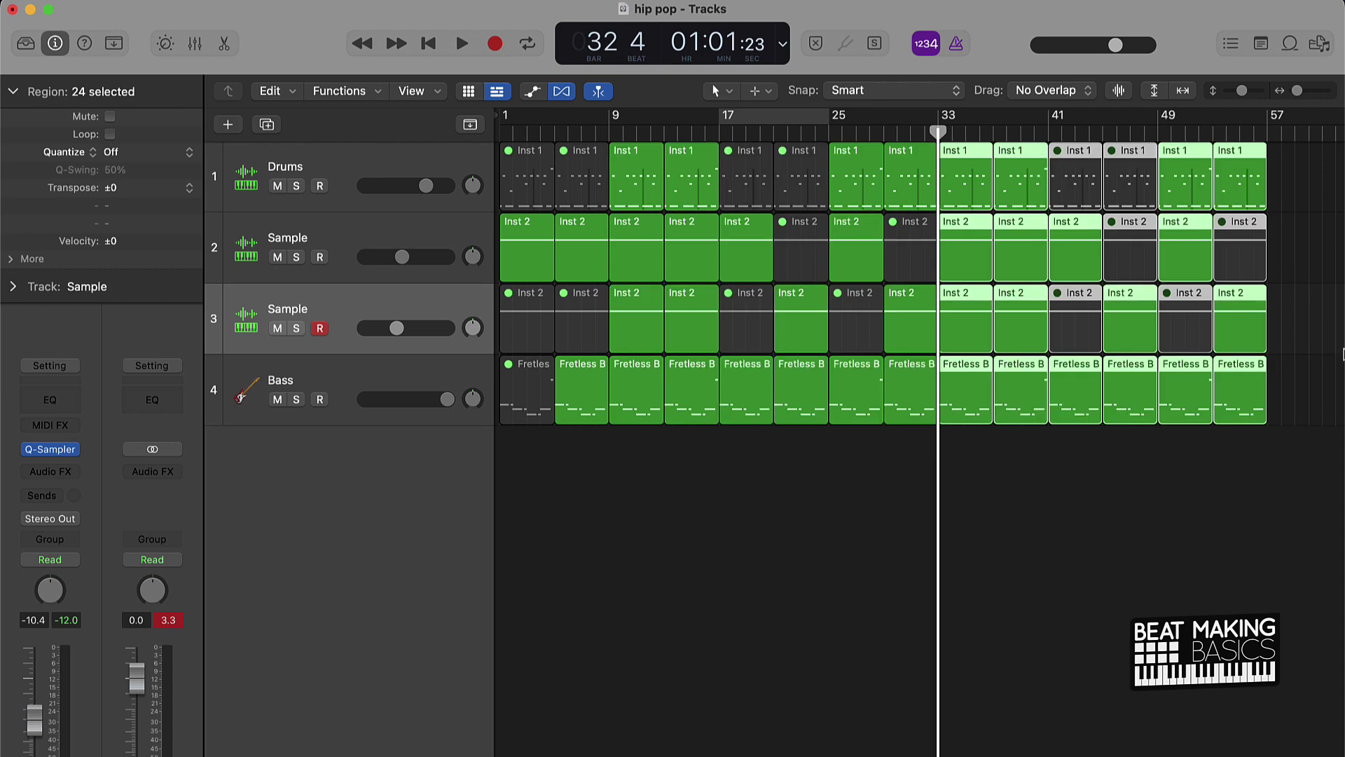
pyautogui.hscroll(5, 1206, 326)
pyautogui.press('super+r')
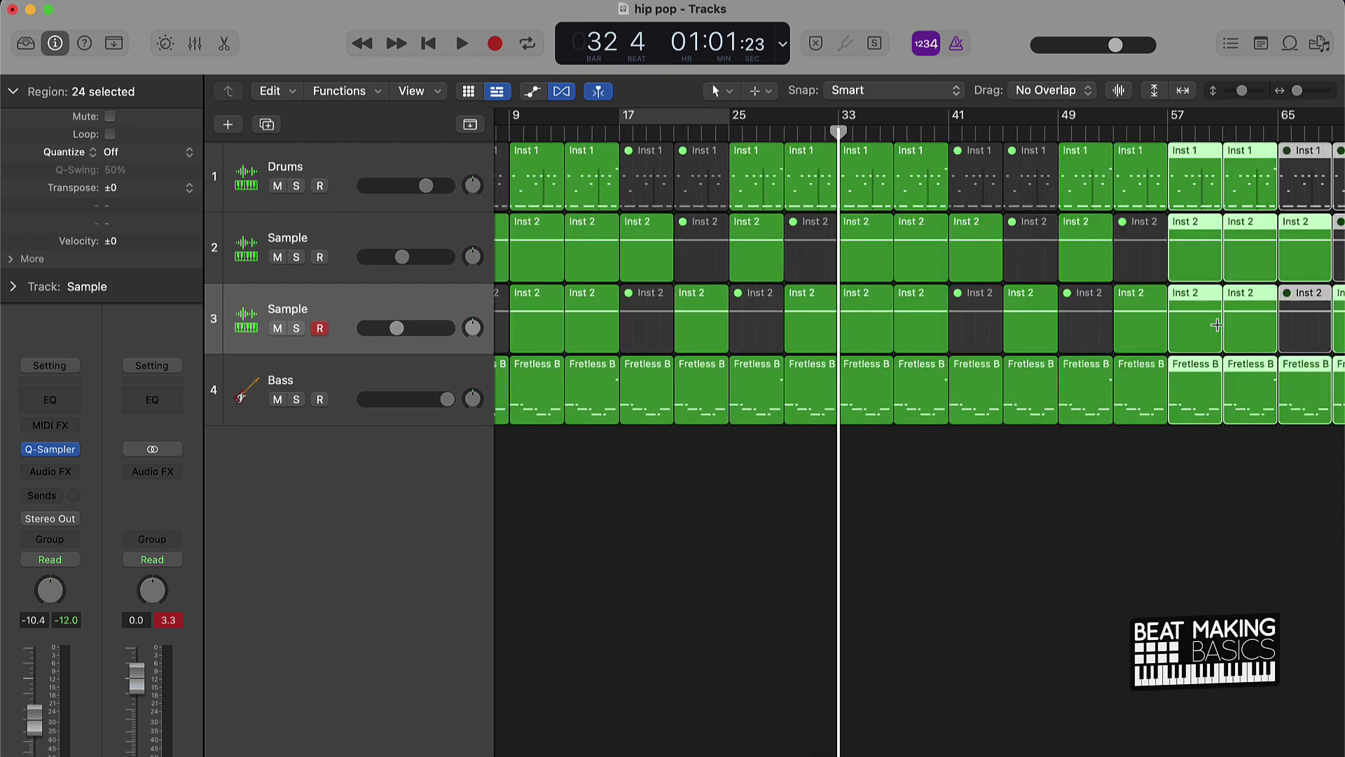
# Delete the surplus repeated regions on all four tracks from bar 65 onward
pyautogui.hscroll(3, 1217, 325)
pyautogui.click(1049, 480)
pyautogui.moveTo(1066, 472); pyautogui.dragTo(1297, 88)
pyautogui.press('Delete')
# Copy the eight intro regions from bars 1–8 and paste them at bar 65 as an outro
pyautogui.hscroll(-10, 611, 257)
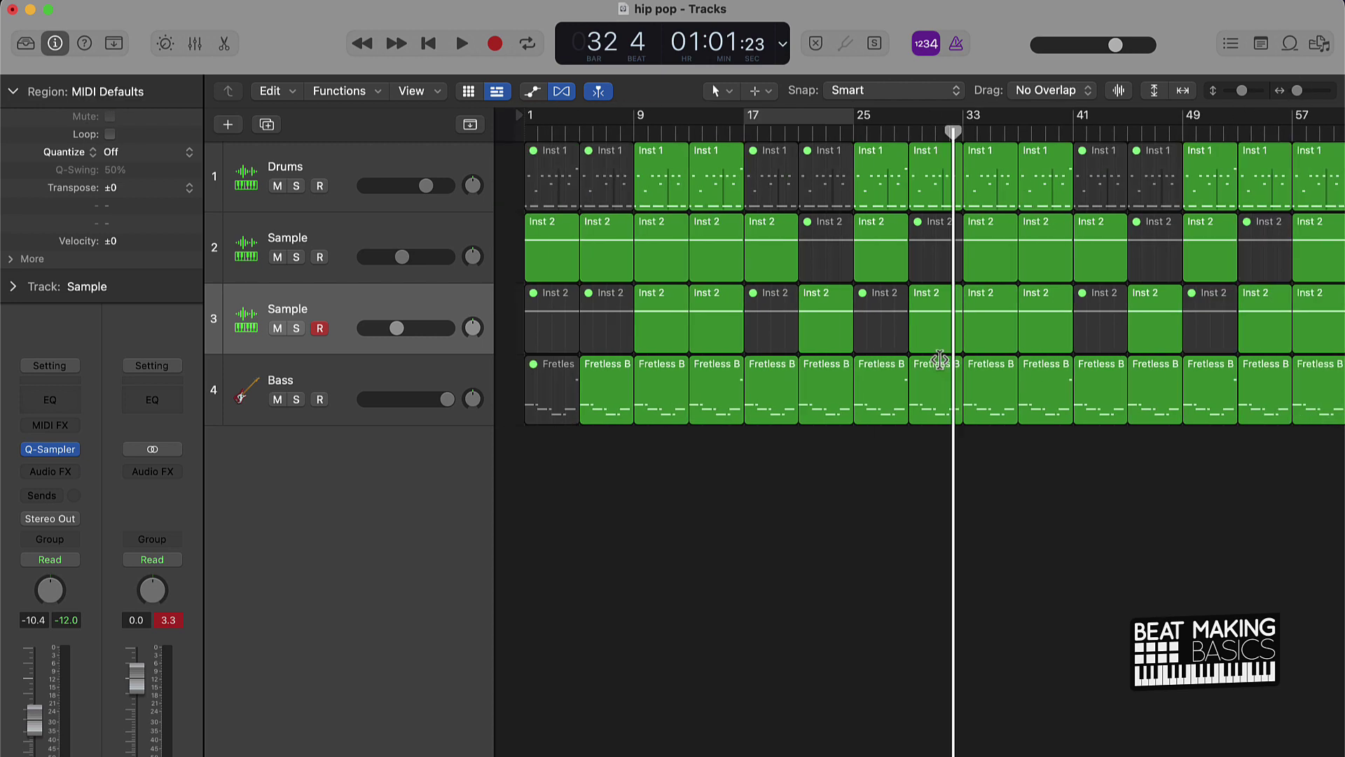
pyautogui.moveTo(569, 450); pyautogui.dragTo(518, 82)
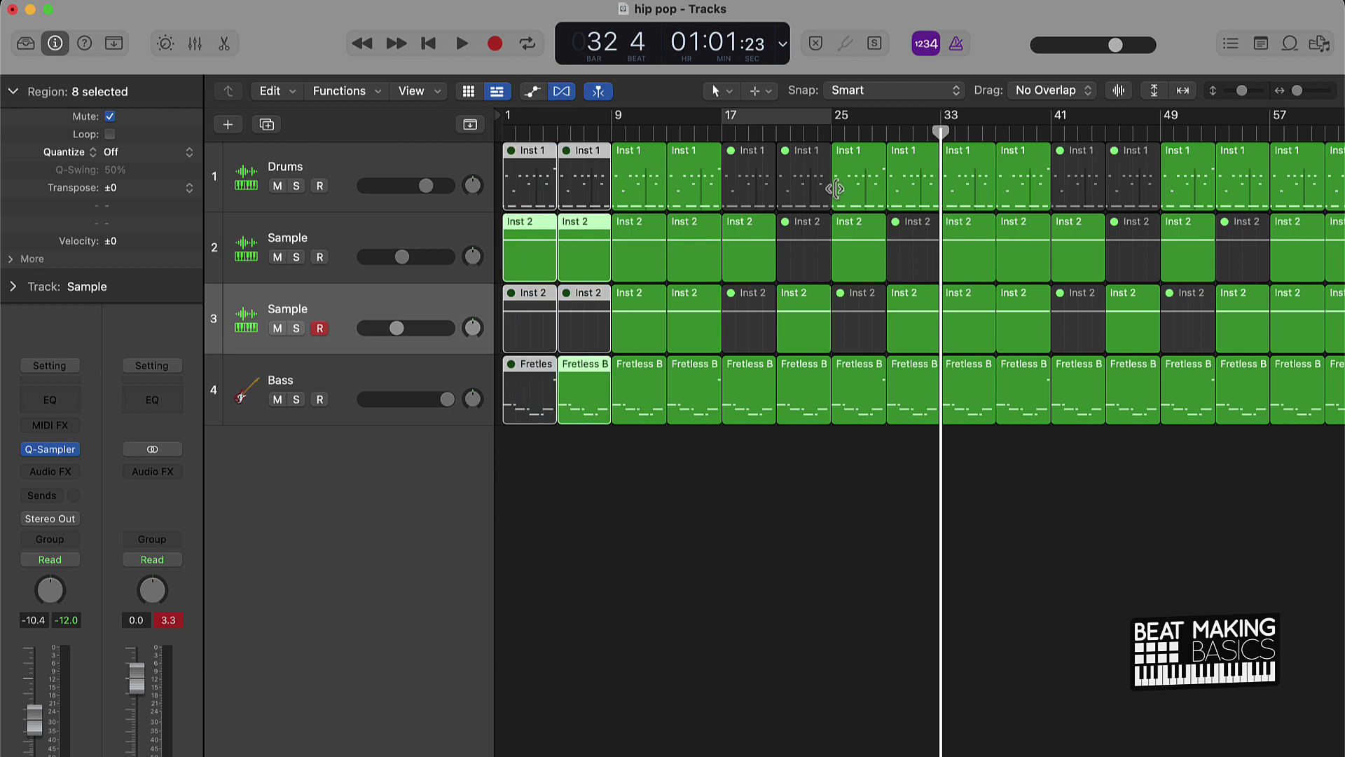
pyautogui.hscroll(15, 827, 189)
pyautogui.hscroll(-2, 811, 186)
pyautogui.click(662, 132)
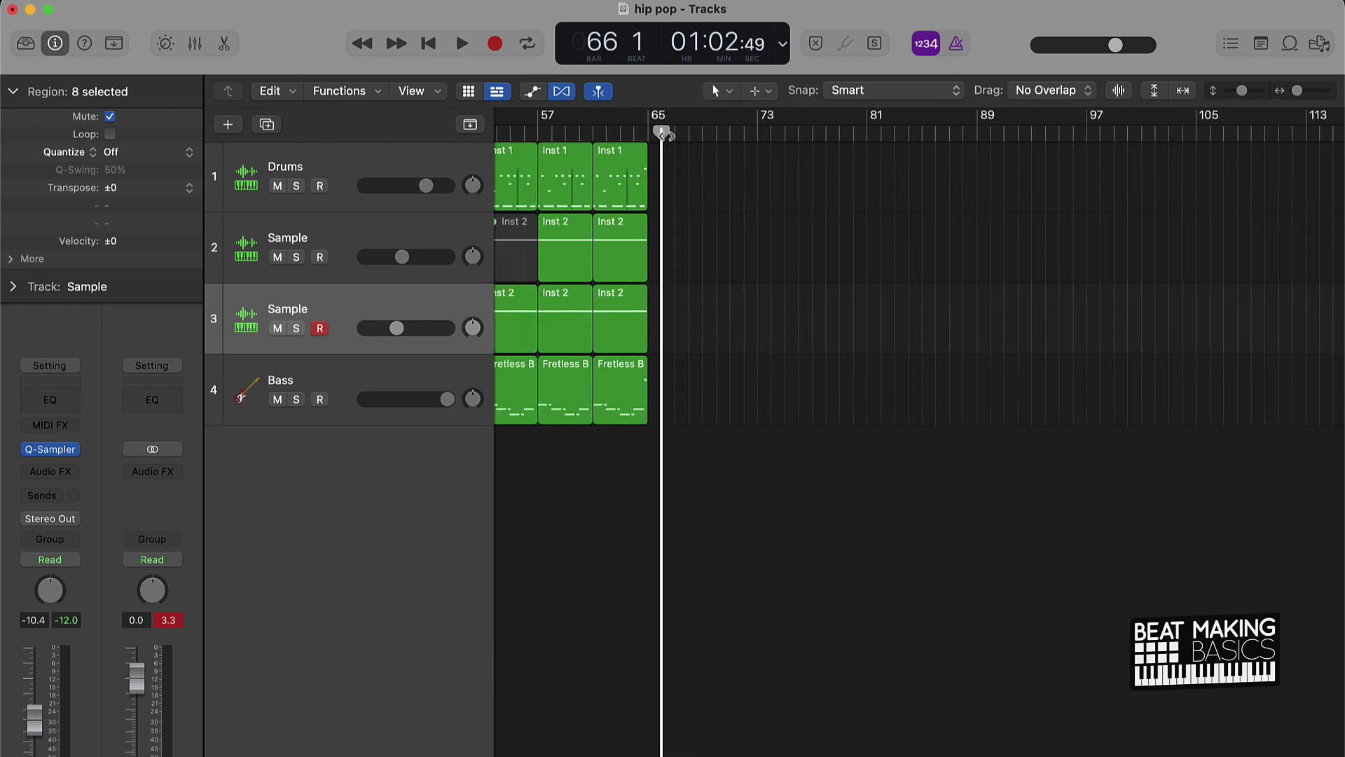
pyautogui.press('super+v')
# Unmute the pasted Bass region at bar 65 and mute the last Bass region at bar 69
pyautogui.click(702, 430)
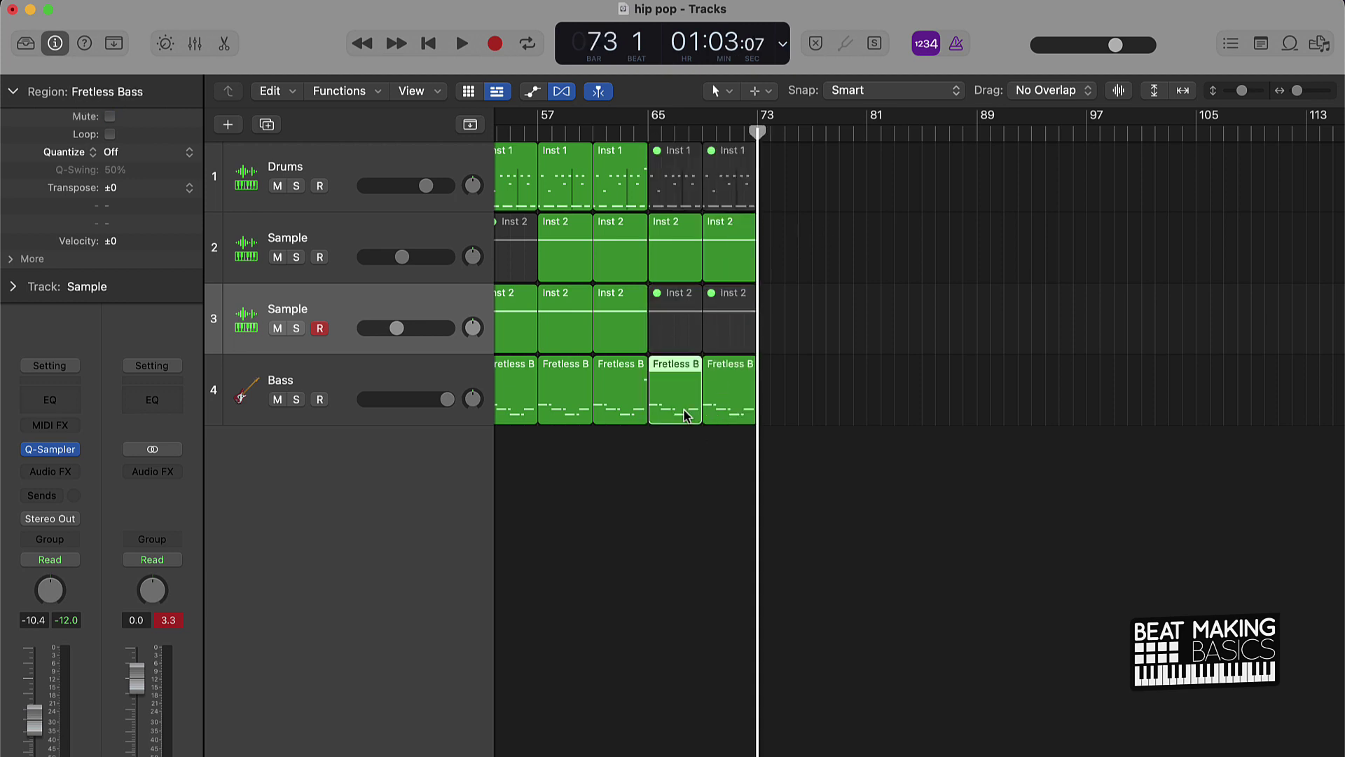
pyautogui.press('Return')
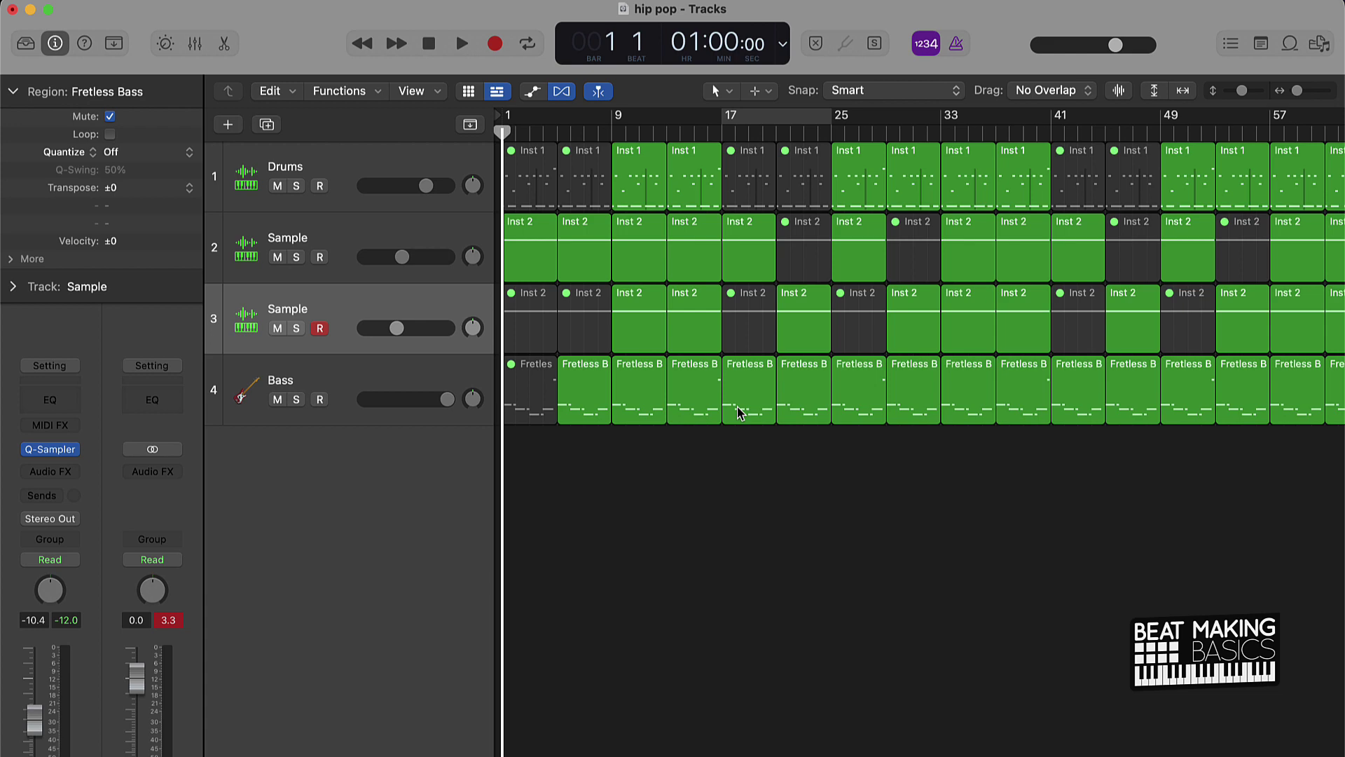
pyautogui.press('super+Left')
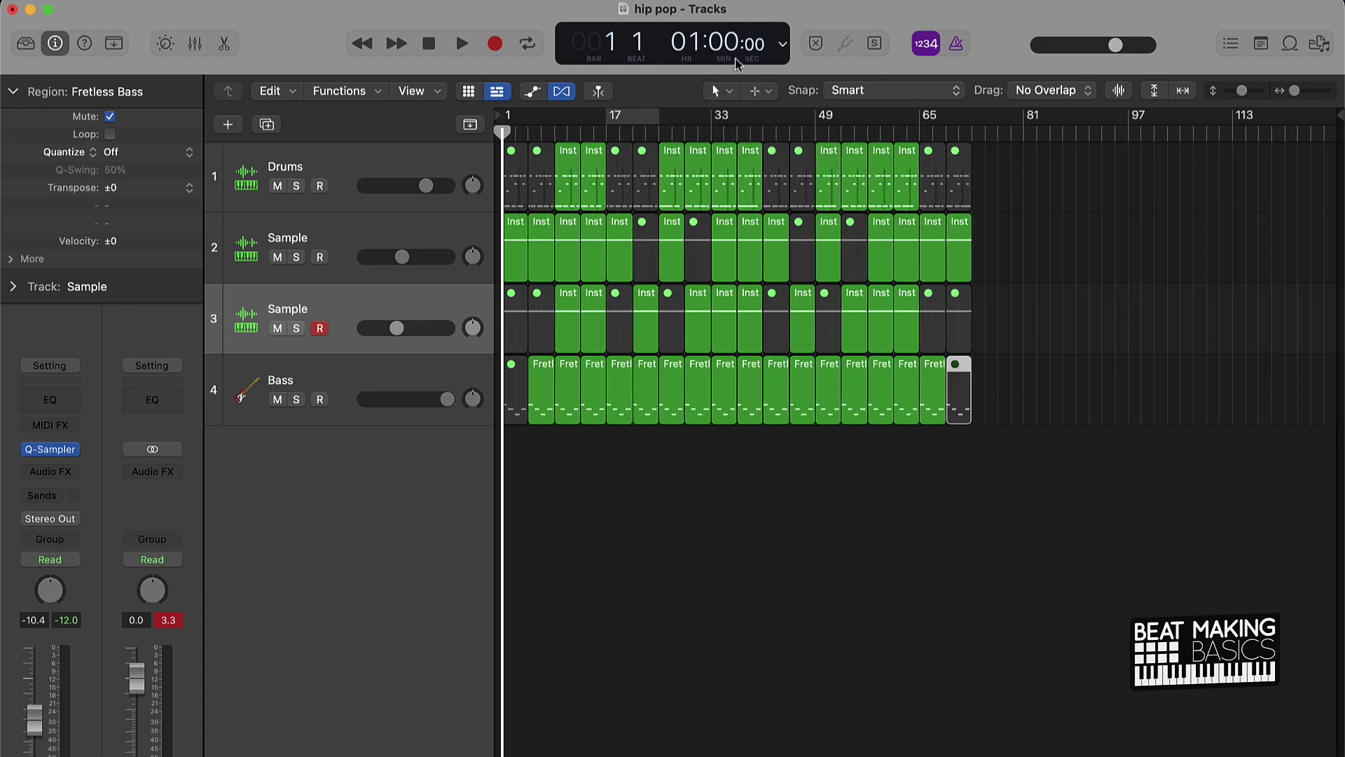
# Move the end-of-project marker to bar 73 and play the song from the start
pyautogui.moveTo(799, 131); pyautogui.dragTo(972, 131)
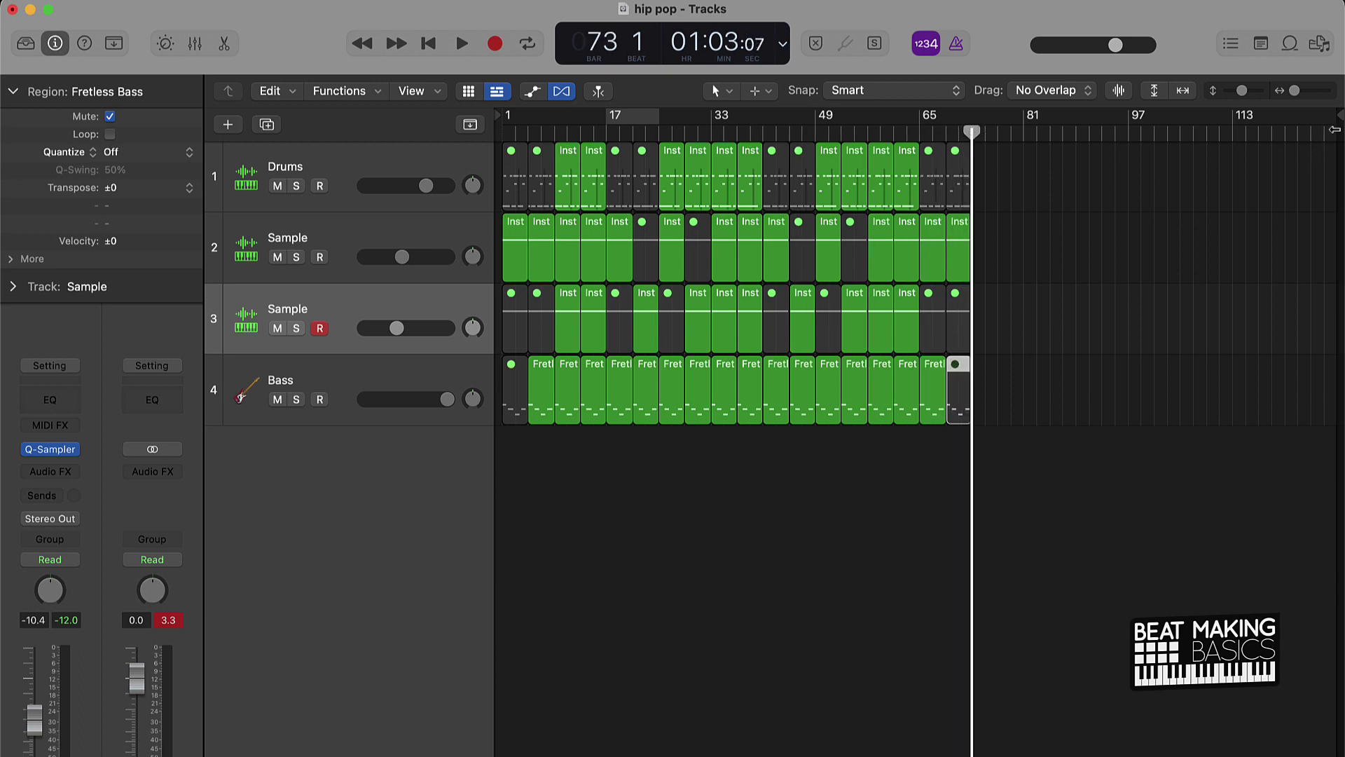
pyautogui.moveTo(1337, 121); pyautogui.dragTo(978, 198)
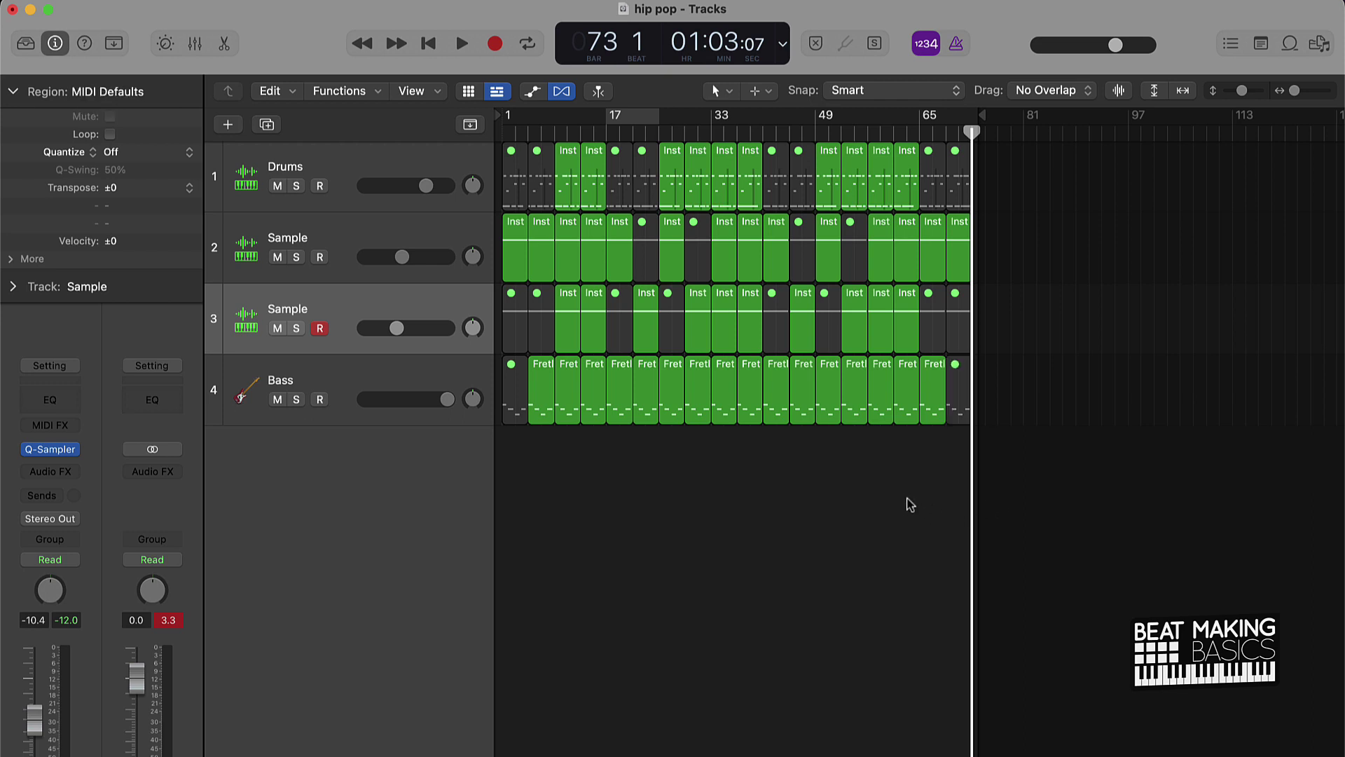
pyautogui.press('Return')
pyautogui.press('space')
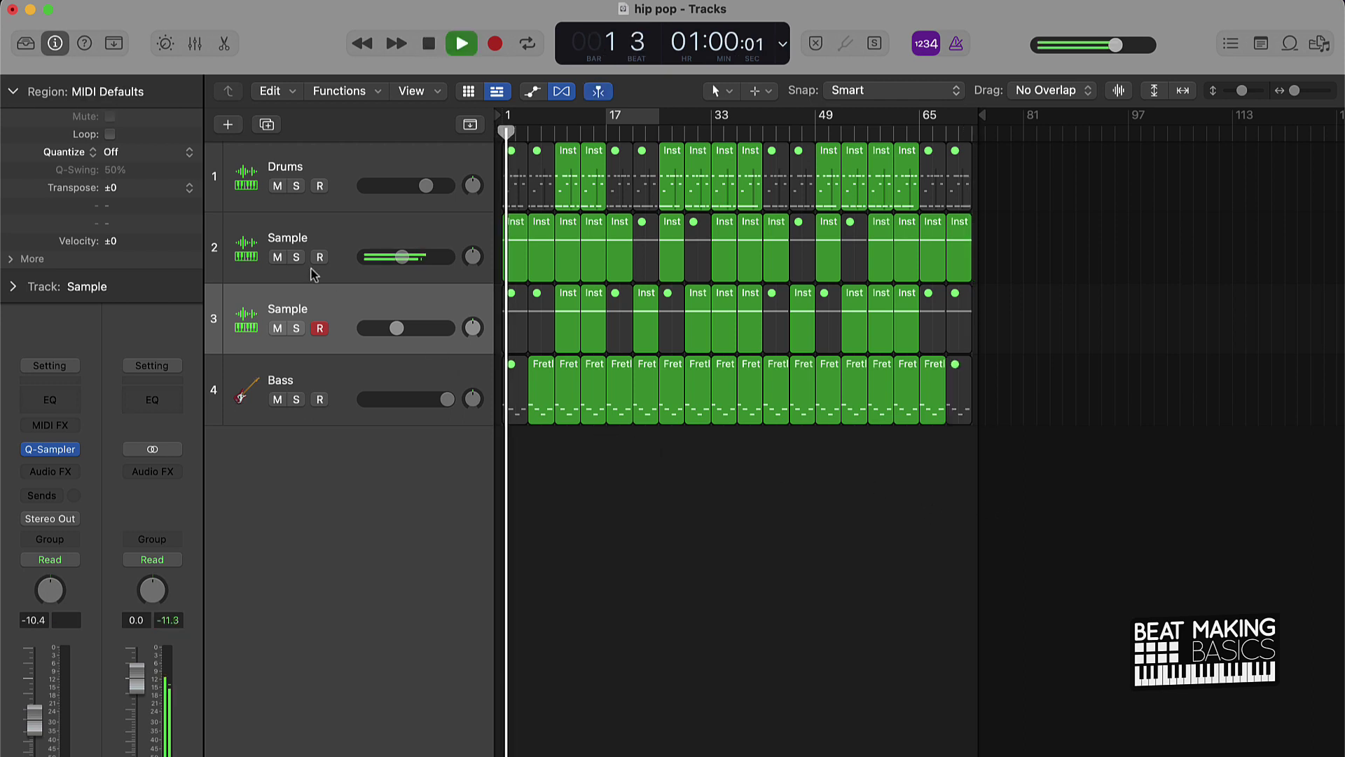
# Rename the two Sample tracks as Sample 1 and Sample 2
pyautogui.doubleClick(327, 239)
pyautogui.write('1')
pyautogui.press('Return')
pyautogui.doubleClick(295, 308)
pyautogui.write('2')
pyautogui.click(313, 380)
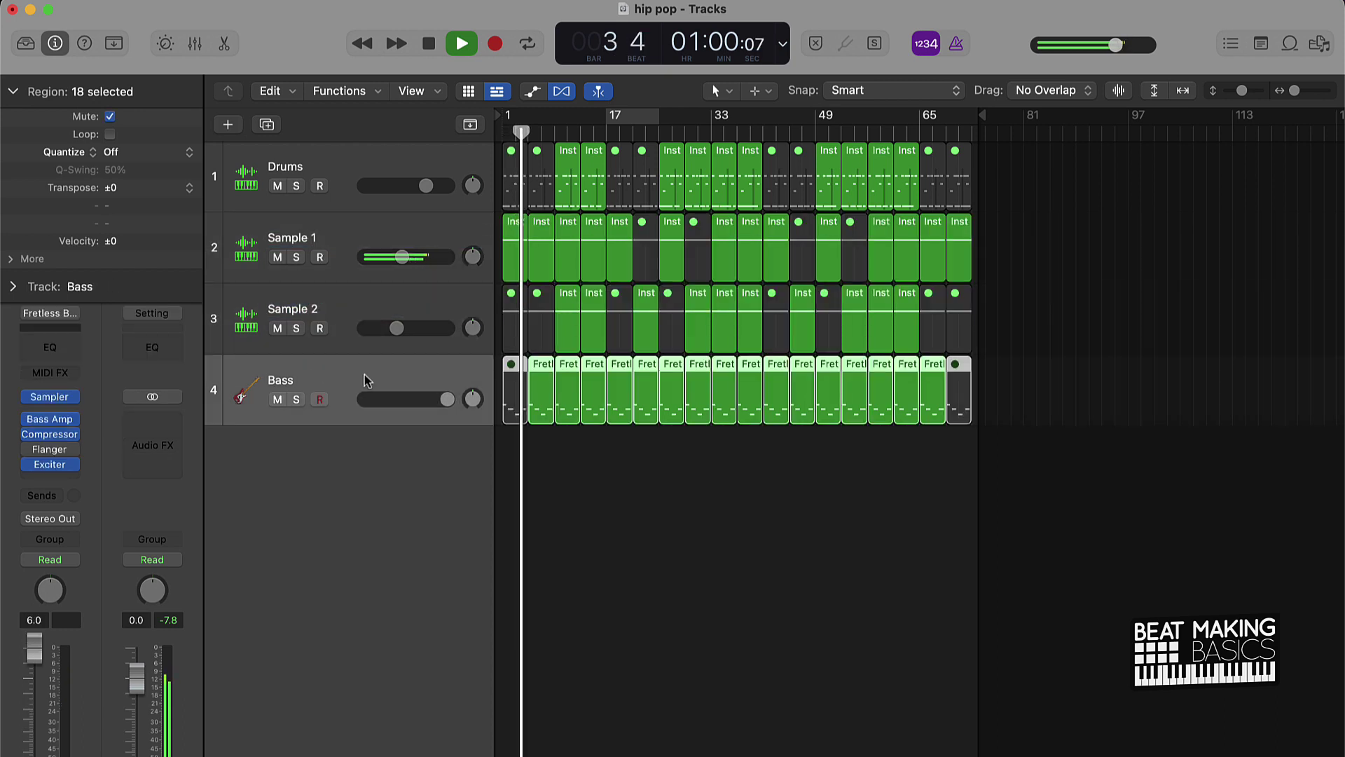
# Select all regions in the song and name them after their tracks
pyautogui.click(661, 570)
pyautogui.press('super+a')
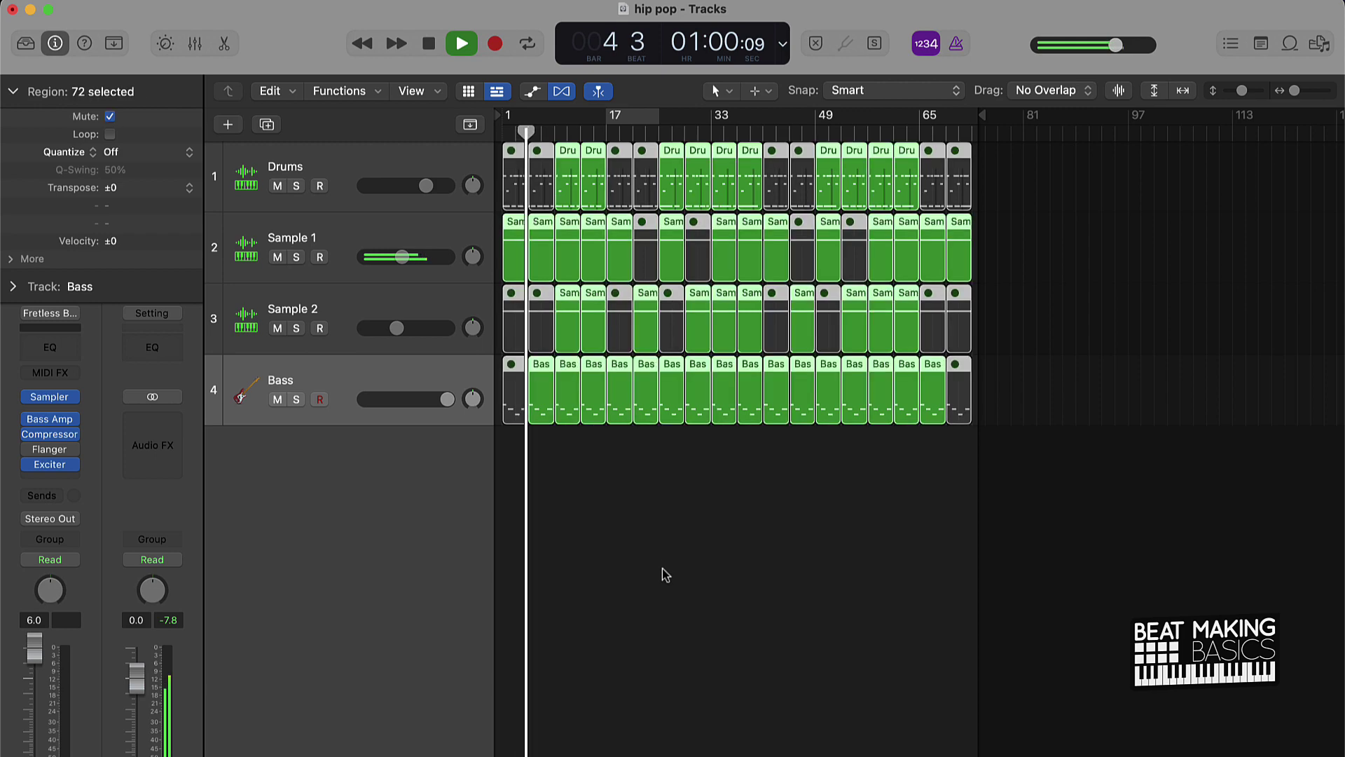
pyautogui.click(676, 568)
# Show the global tracks and add an Intro arrangement marker over the first eight bars
pyautogui.keyDown('ctrl'); pyautogui.keyDown('alt'); pyautogui.click(688, 563); pyautogui.keyUp('alt'); pyautogui.keyUp('ctrl')
pyautogui.keyDown('ctrl'); pyautogui.keyDown('alt'); pyautogui.click(687, 563); pyautogui.keyUp('alt'); pyautogui.keyUp('ctrl')
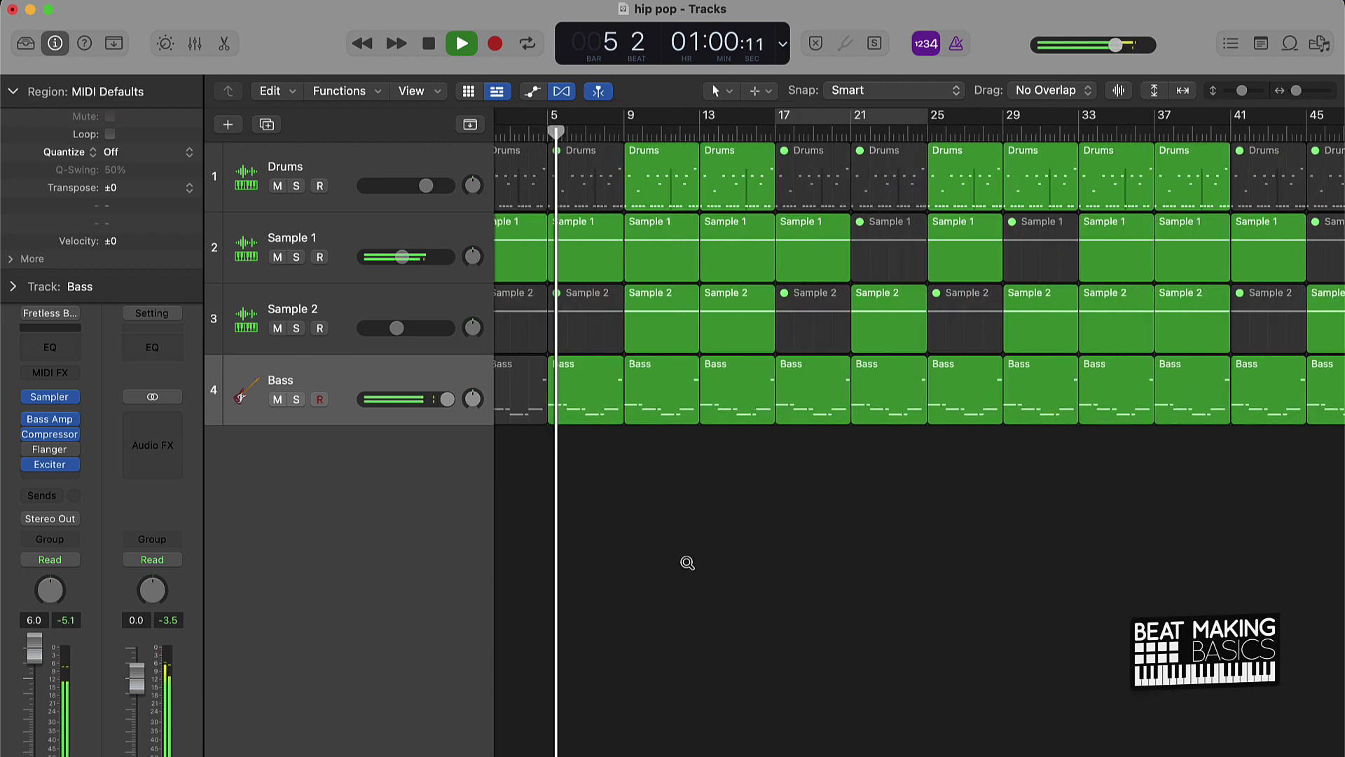
pyautogui.keyDown('ctrl'); pyautogui.keyDown('alt'); pyautogui.click(688, 563); pyautogui.keyUp('alt'); pyautogui.keyUp('ctrl')
pyautogui.keyDown('ctrl'); pyautogui.keyDown('alt'); pyautogui.click(606, 522); pyautogui.keyUp('alt'); pyautogui.keyUp('ctrl')
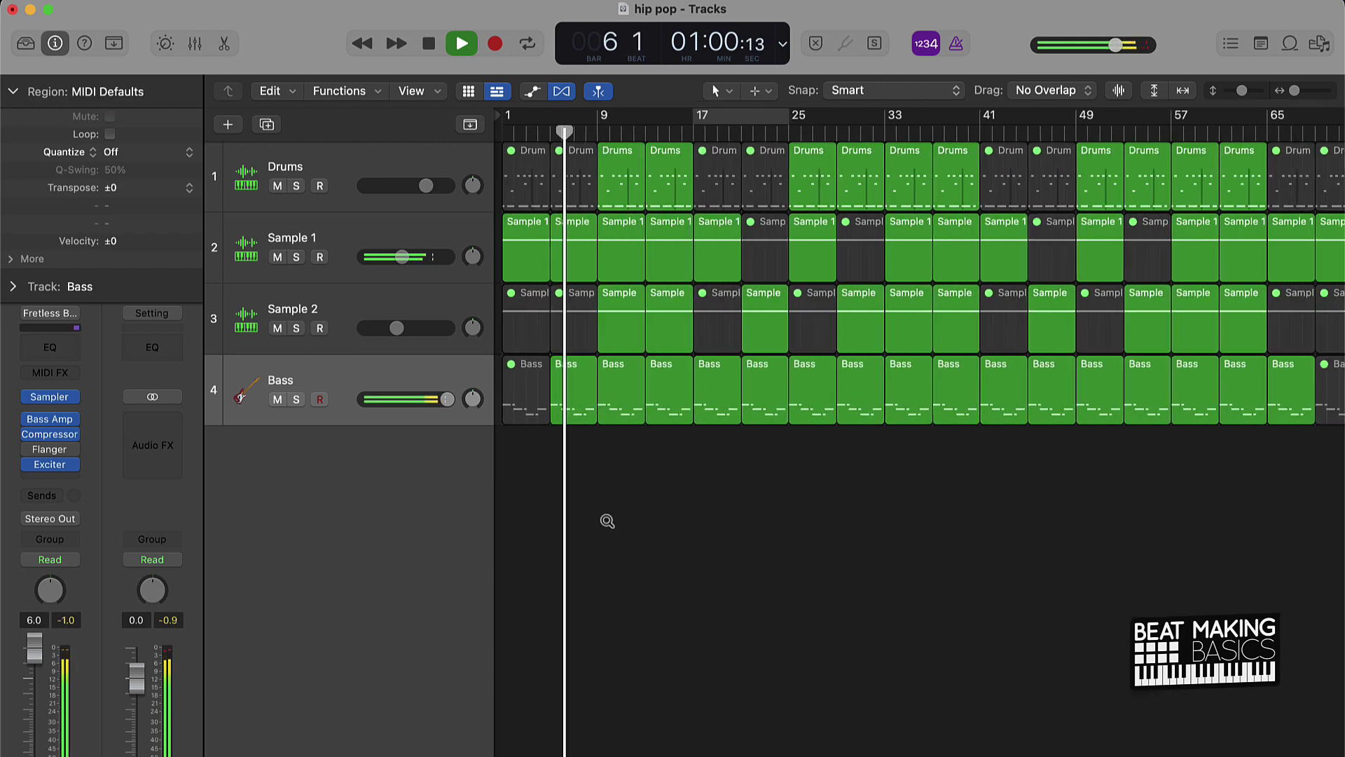
pyautogui.keyDown('ctrl'); pyautogui.keyDown('alt'); pyautogui.click(604, 522); pyautogui.keyUp('alt'); pyautogui.keyUp('ctrl')
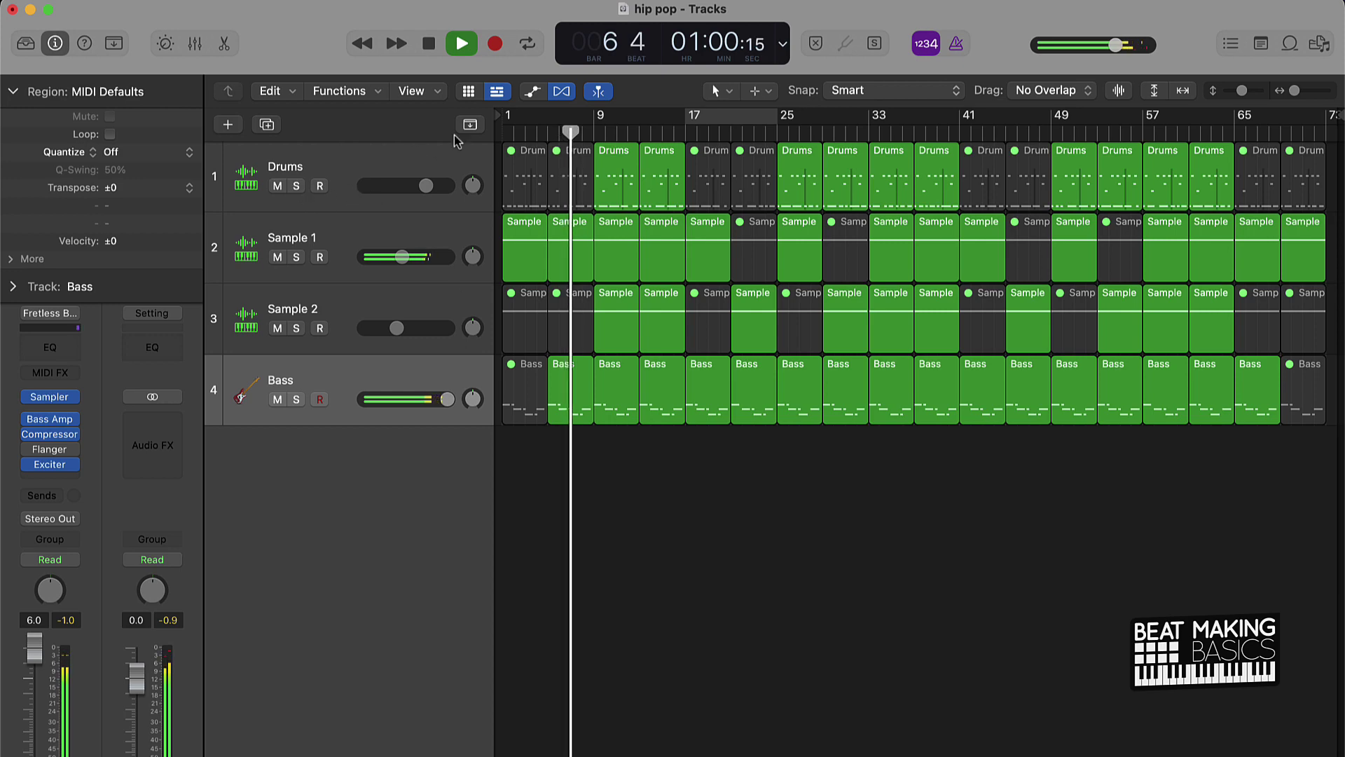
pyautogui.click(469, 125)
pyautogui.click(481, 152)
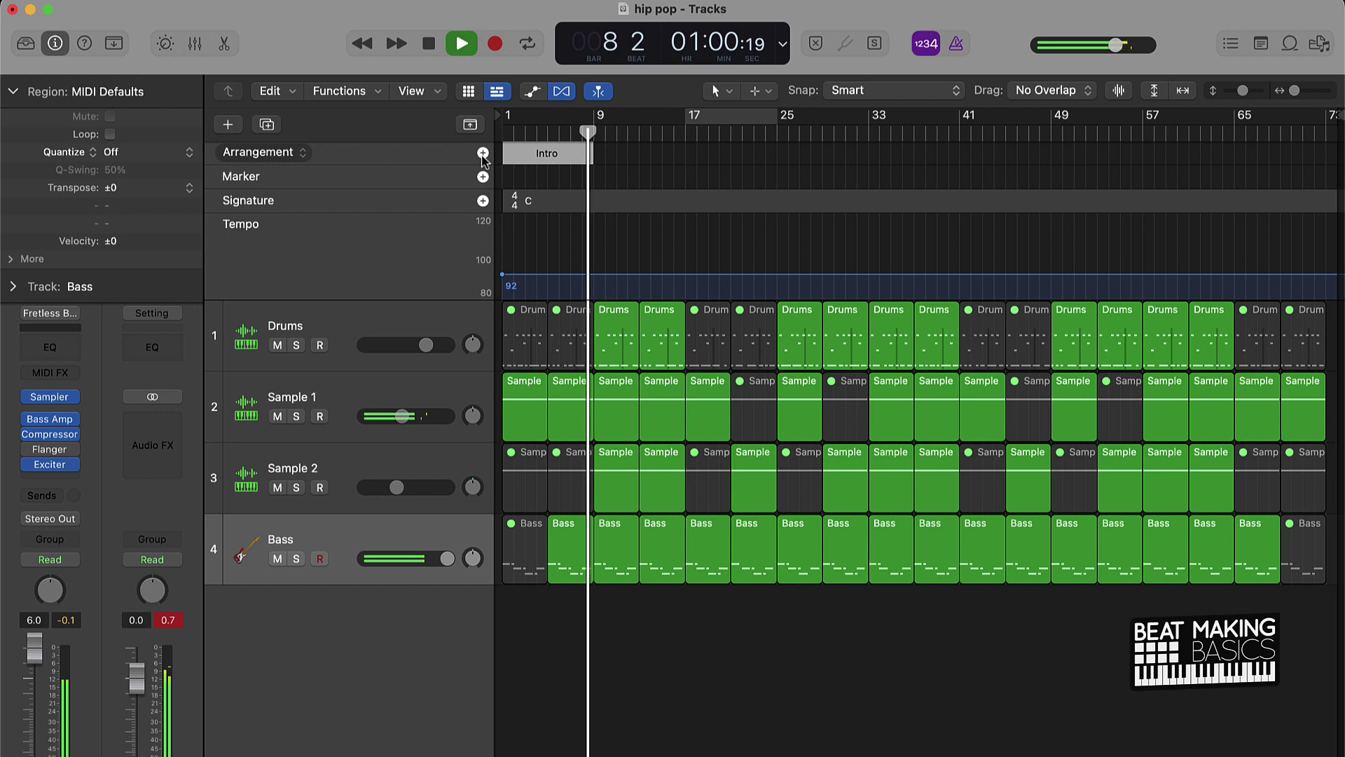
# Add two eight-bar arrangement markers after the Intro: a Chorus at bar 9 and a Verse at bar 17
pyautogui.click(483, 153)
pyautogui.click(642, 155)
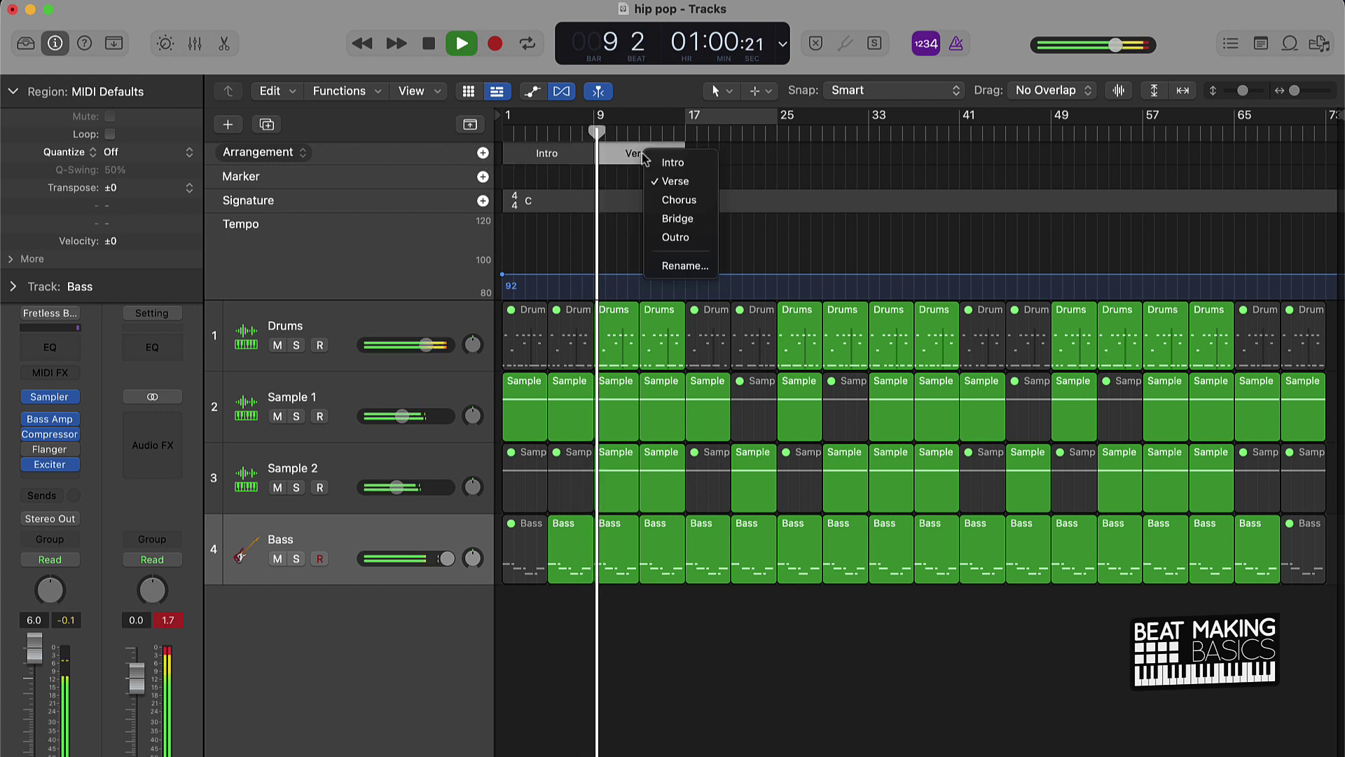
pyautogui.click(658, 199)
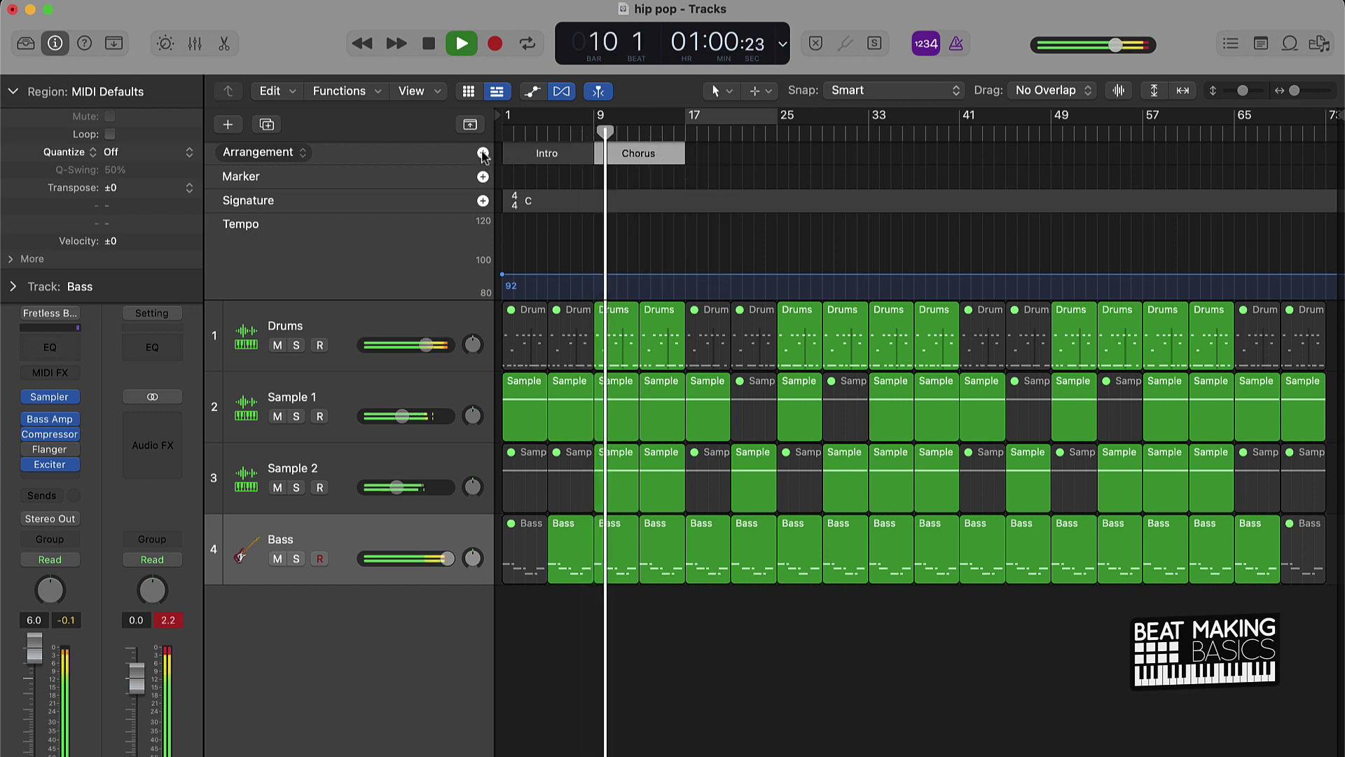
pyautogui.click(483, 153)
pyautogui.click(743, 156)
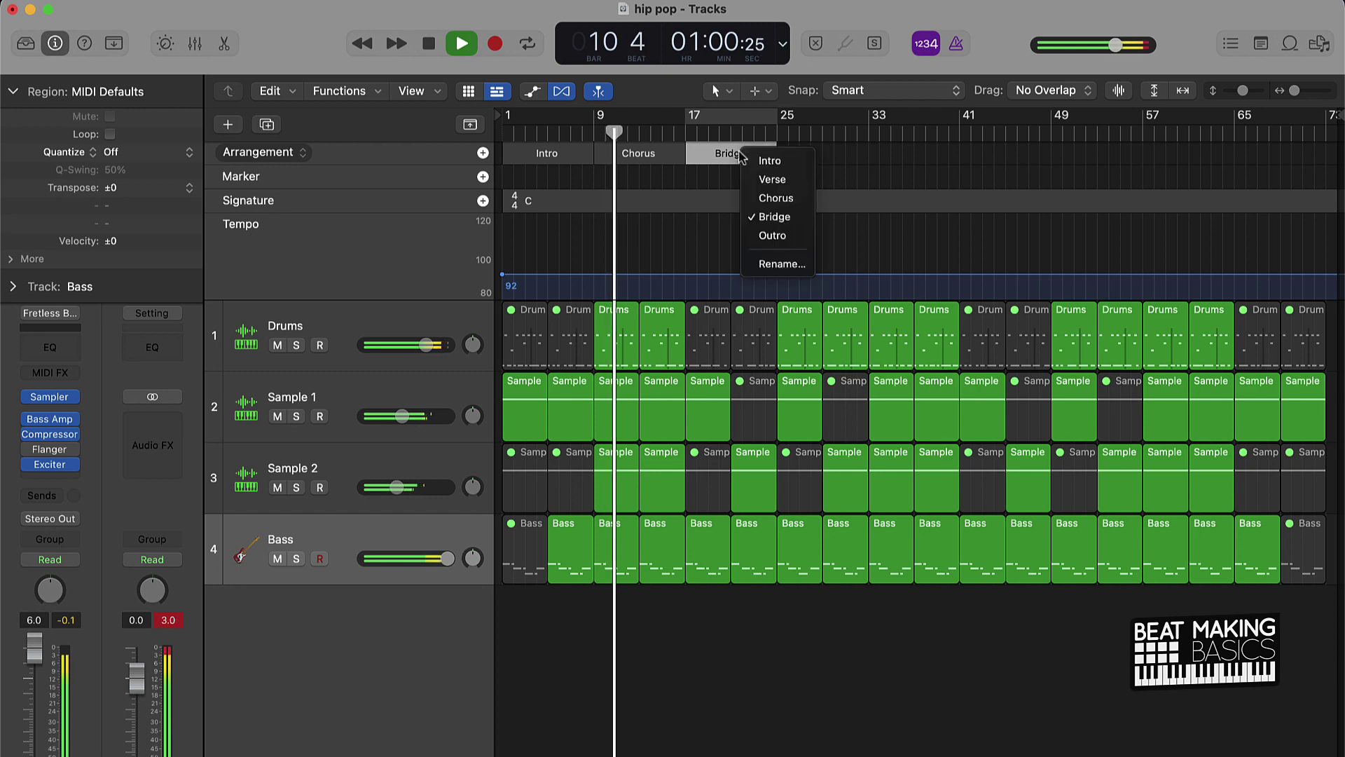
pyautogui.click(772, 182)
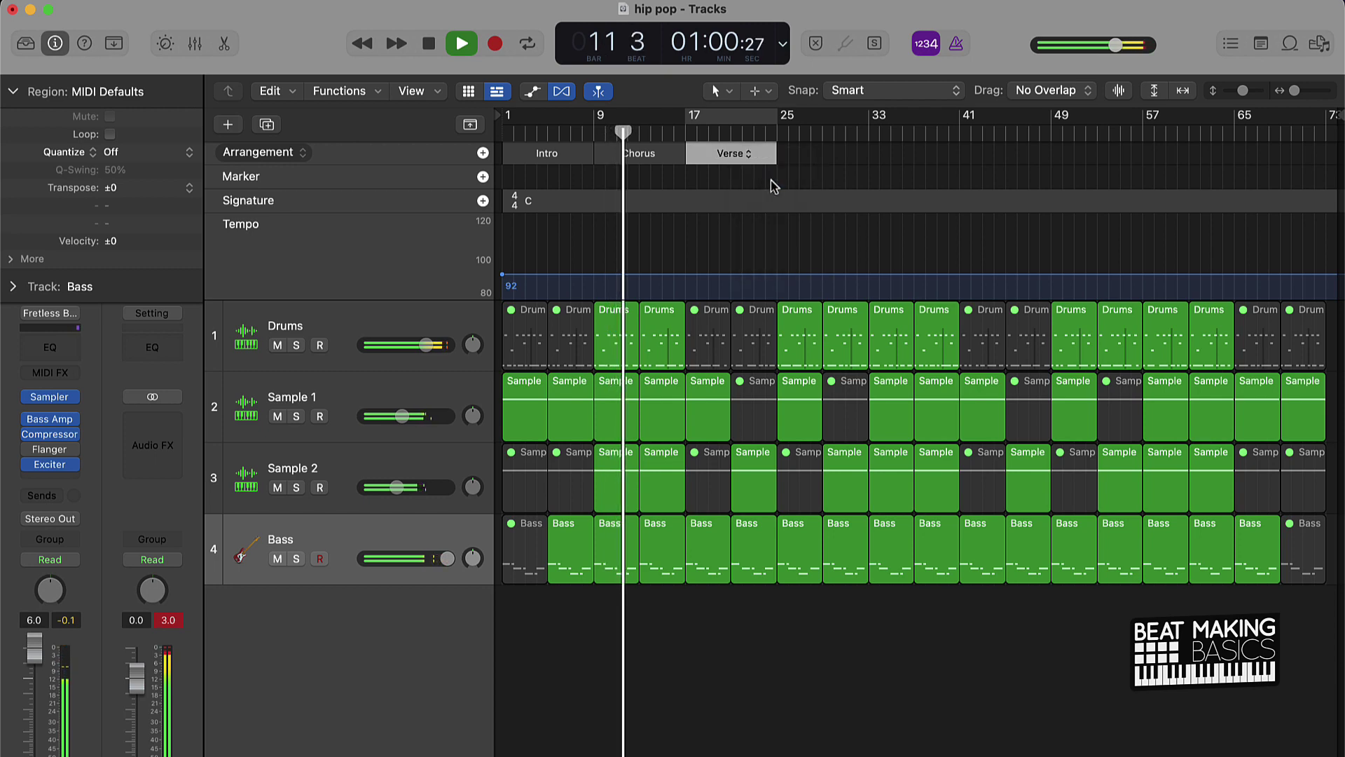
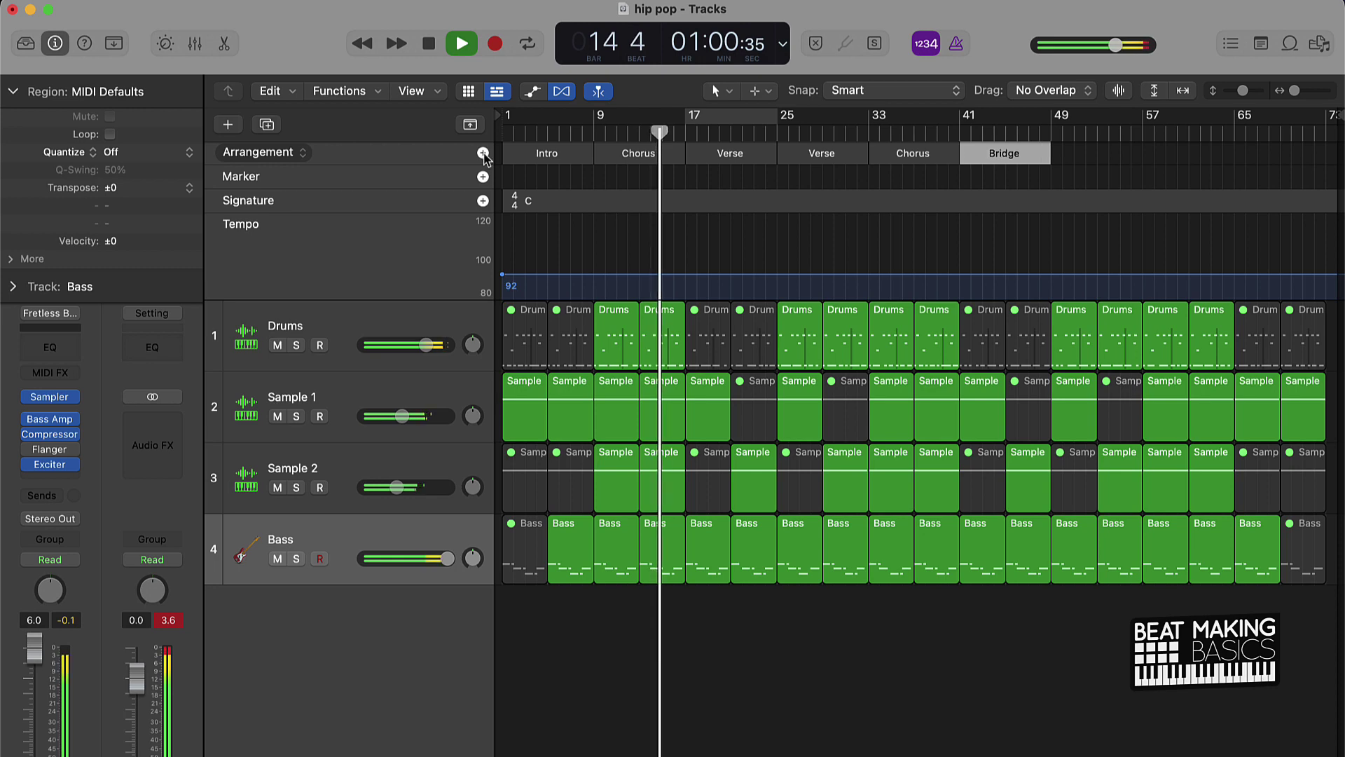
# Change the bar 41 arrangement marker to Verse and add a second Verse marker at bar 49
pyautogui.click(1016, 154)
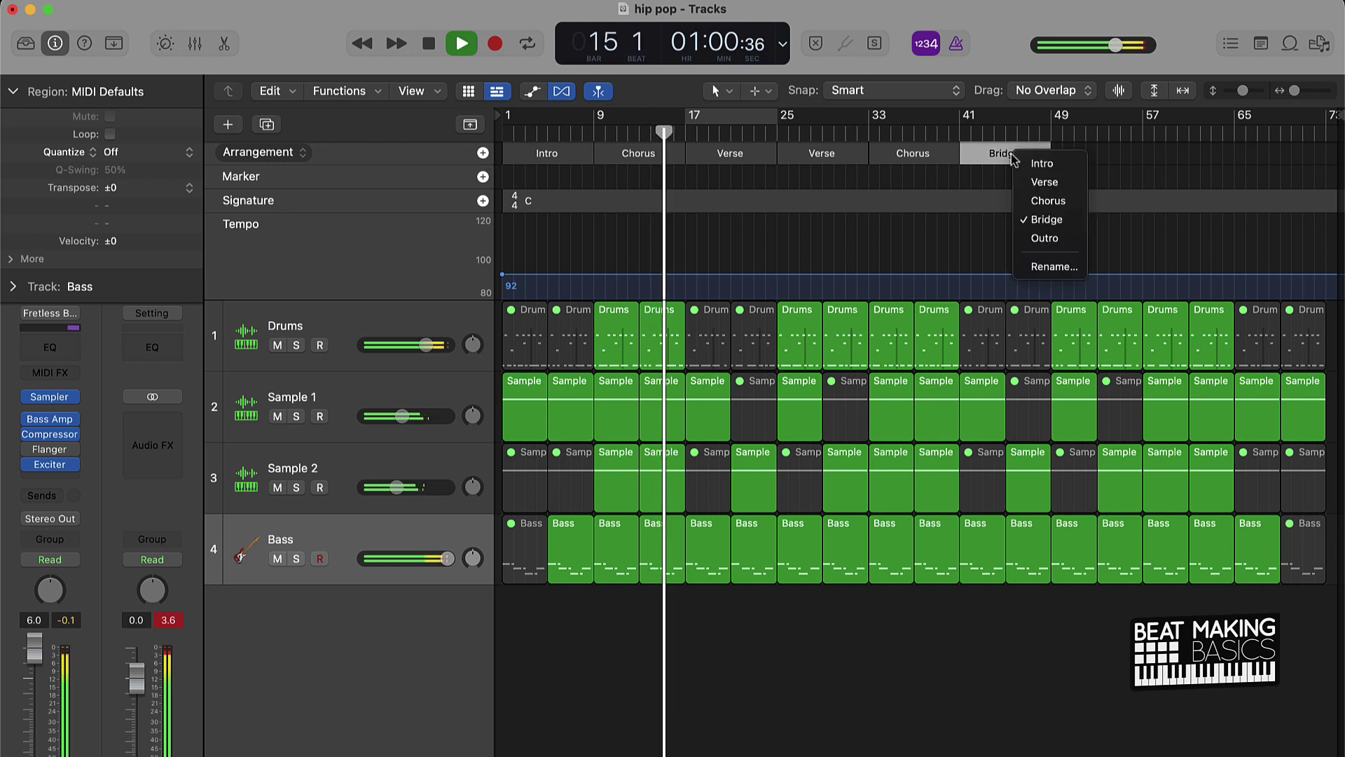
pyautogui.click(1044, 183)
pyautogui.click(483, 153)
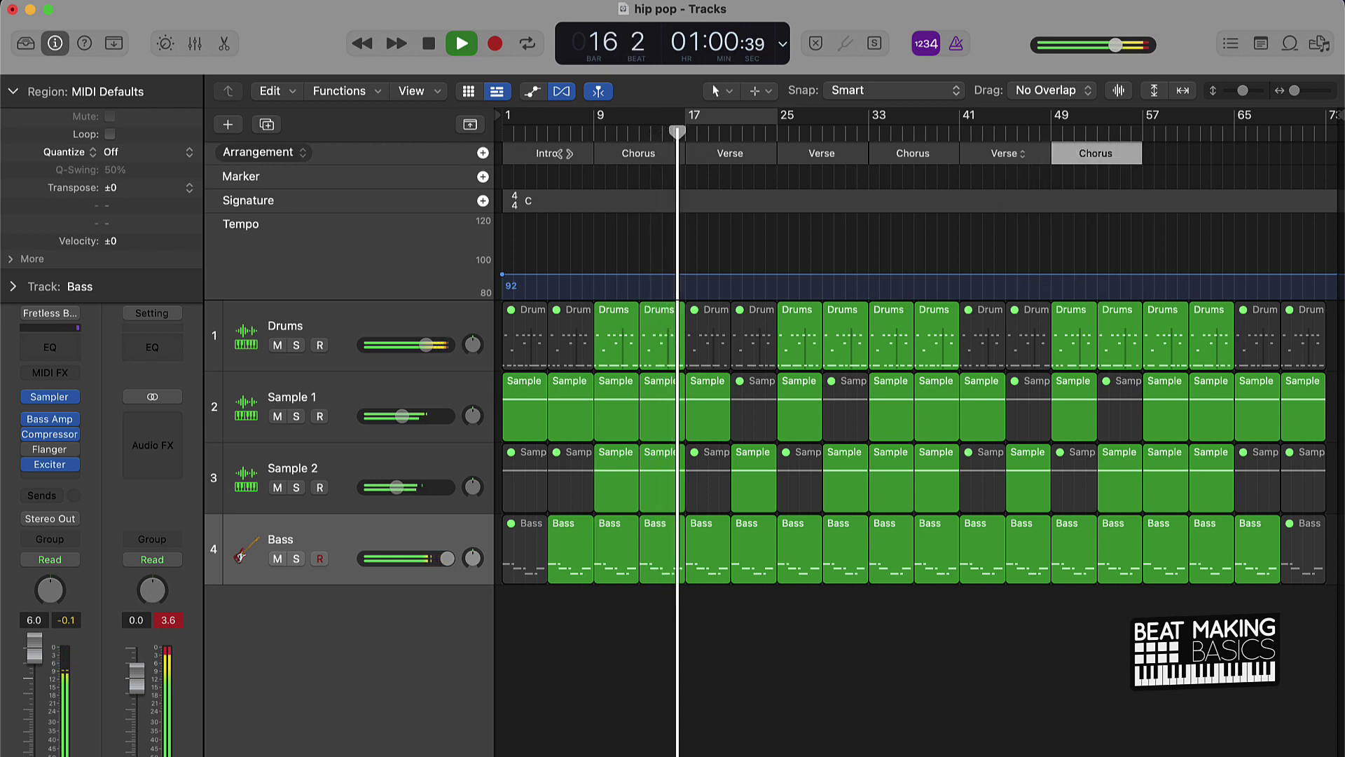
pyautogui.click(1095, 153)
pyautogui.click(1124, 180)
# Add a Chorus arrangement marker at bar 57 and an Outro marker at bar 65
pyautogui.click(483, 152)
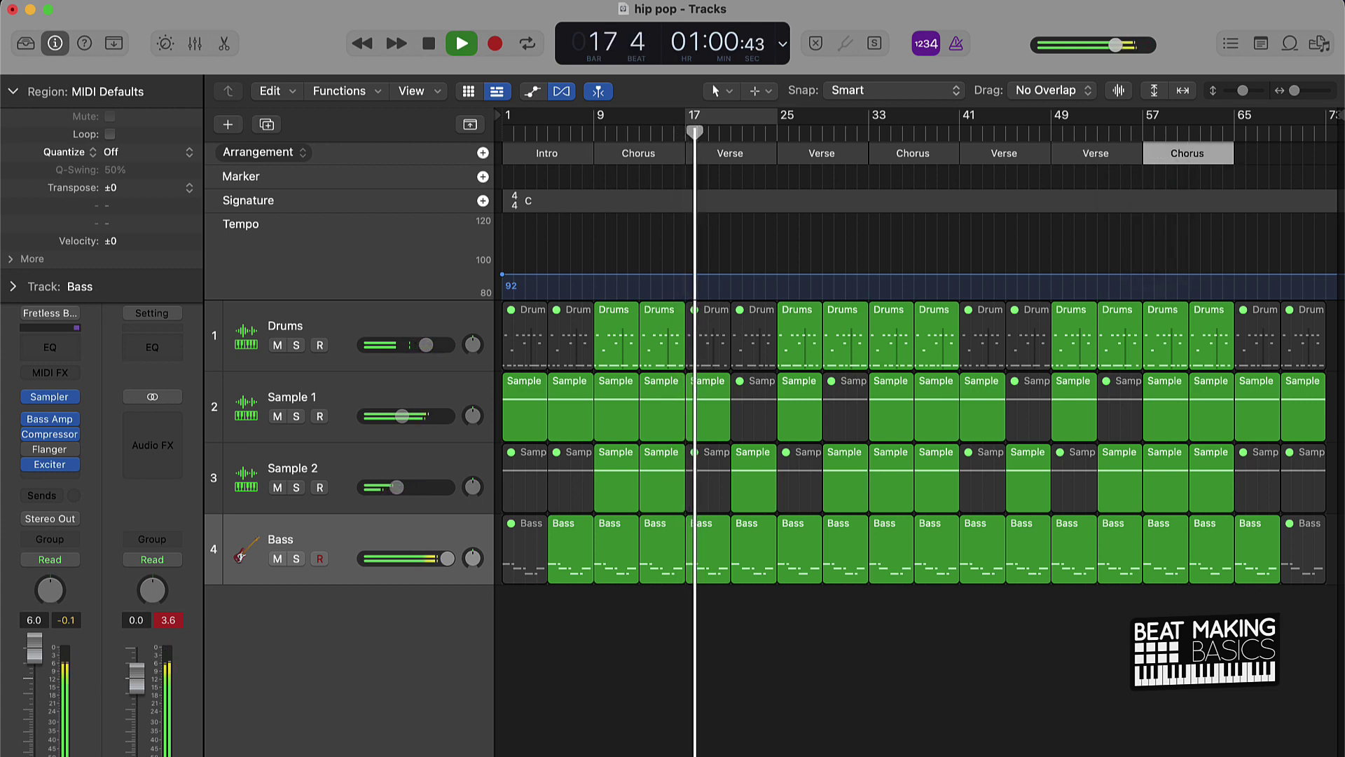
pyautogui.click(483, 153)
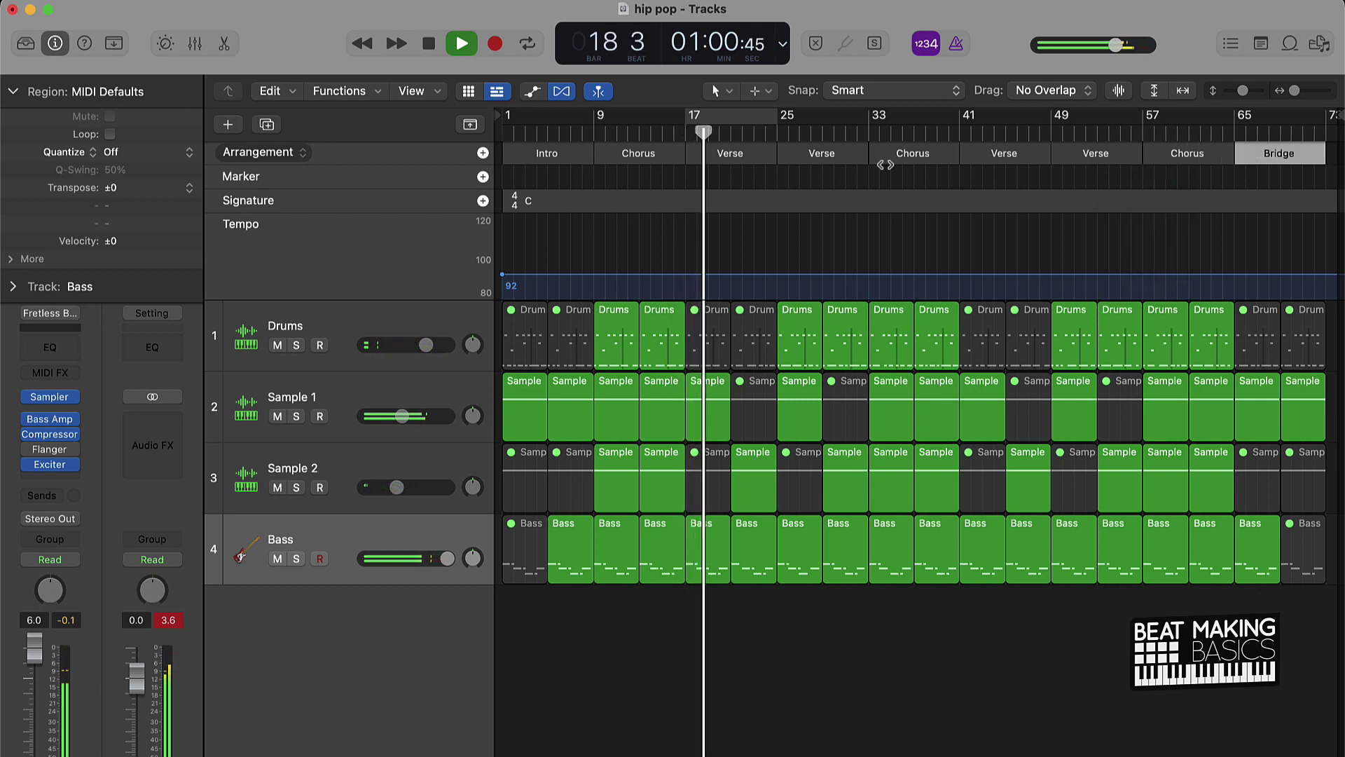
pyautogui.click(1279, 153)
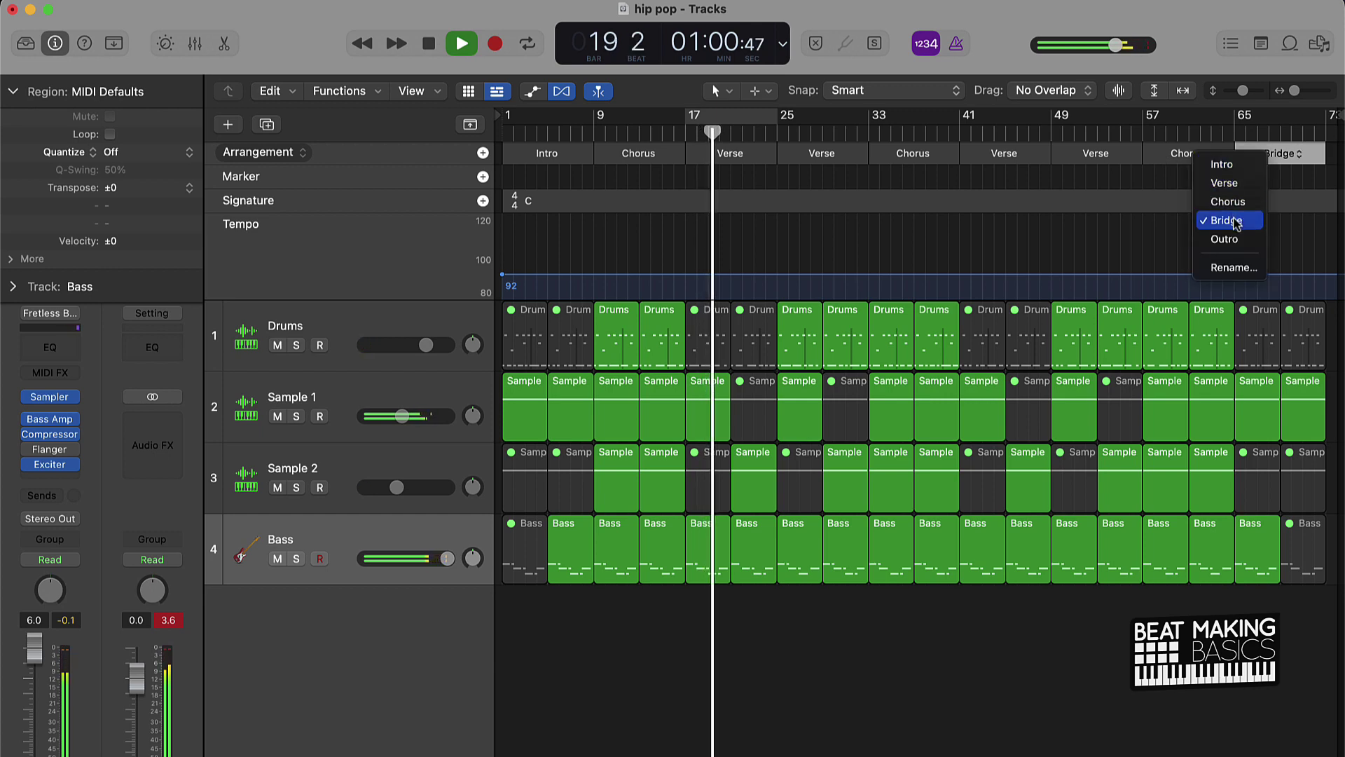
pyautogui.click(1233, 240)
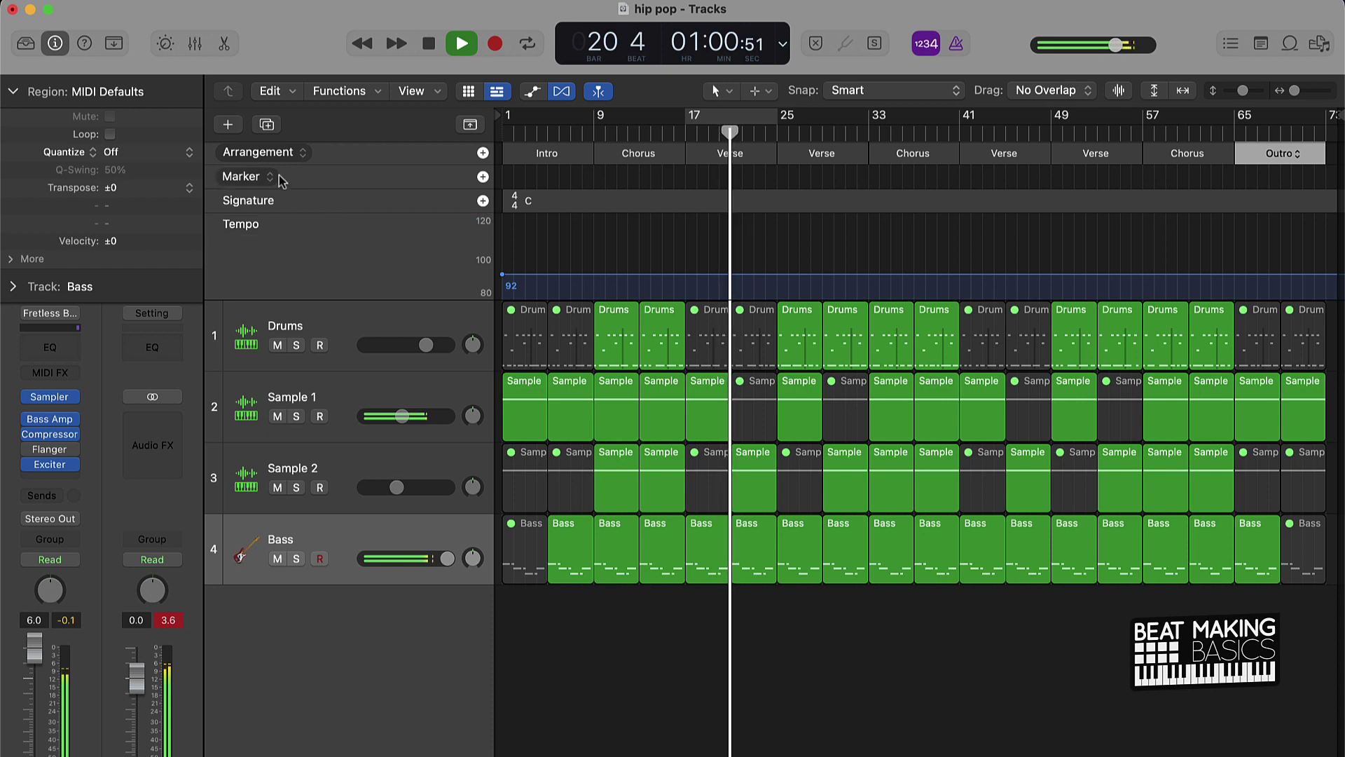
# Review the arrangement markers from Intro through Outro and hide the global tracks
pyautogui.click(470, 124)
pyautogui.click(470, 124)
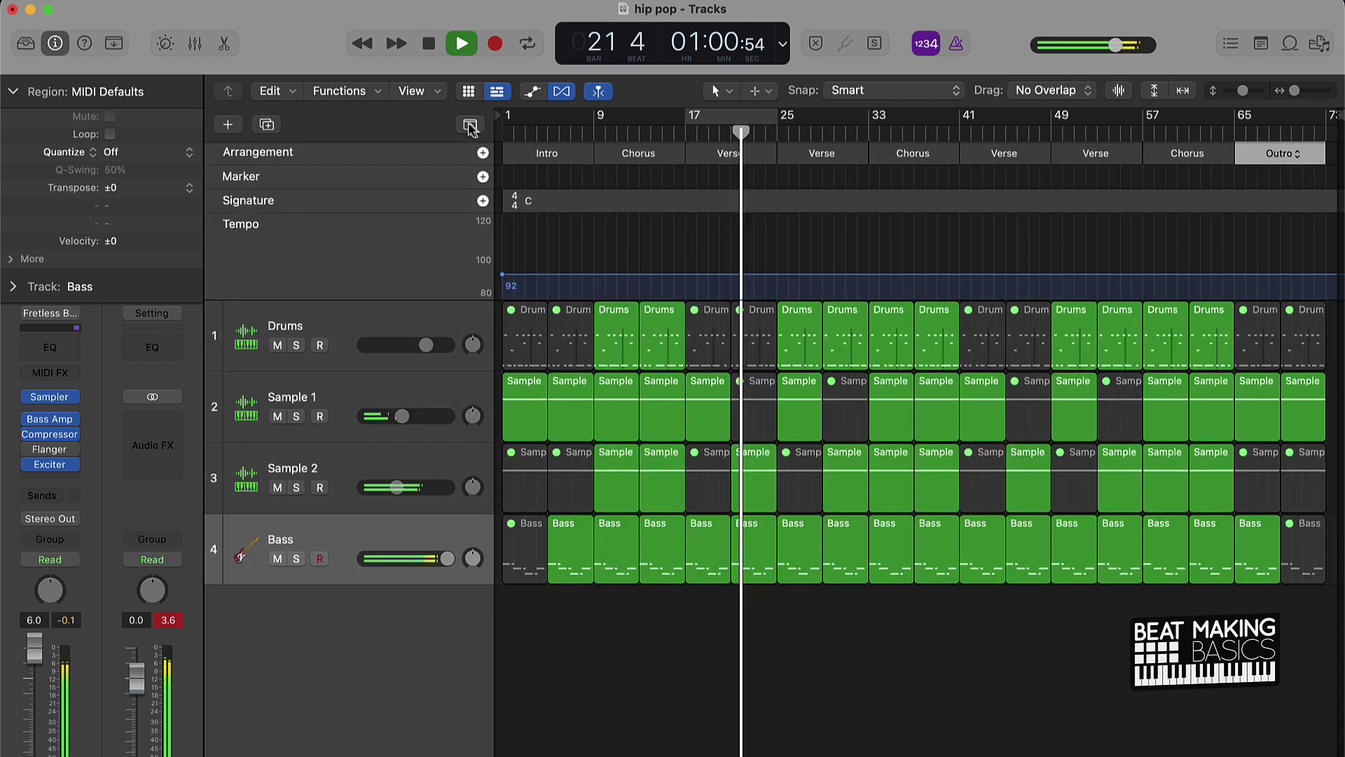
pyautogui.click(568, 161)
pyautogui.click(629, 155)
pyautogui.click(730, 155)
pyautogui.click(811, 154)
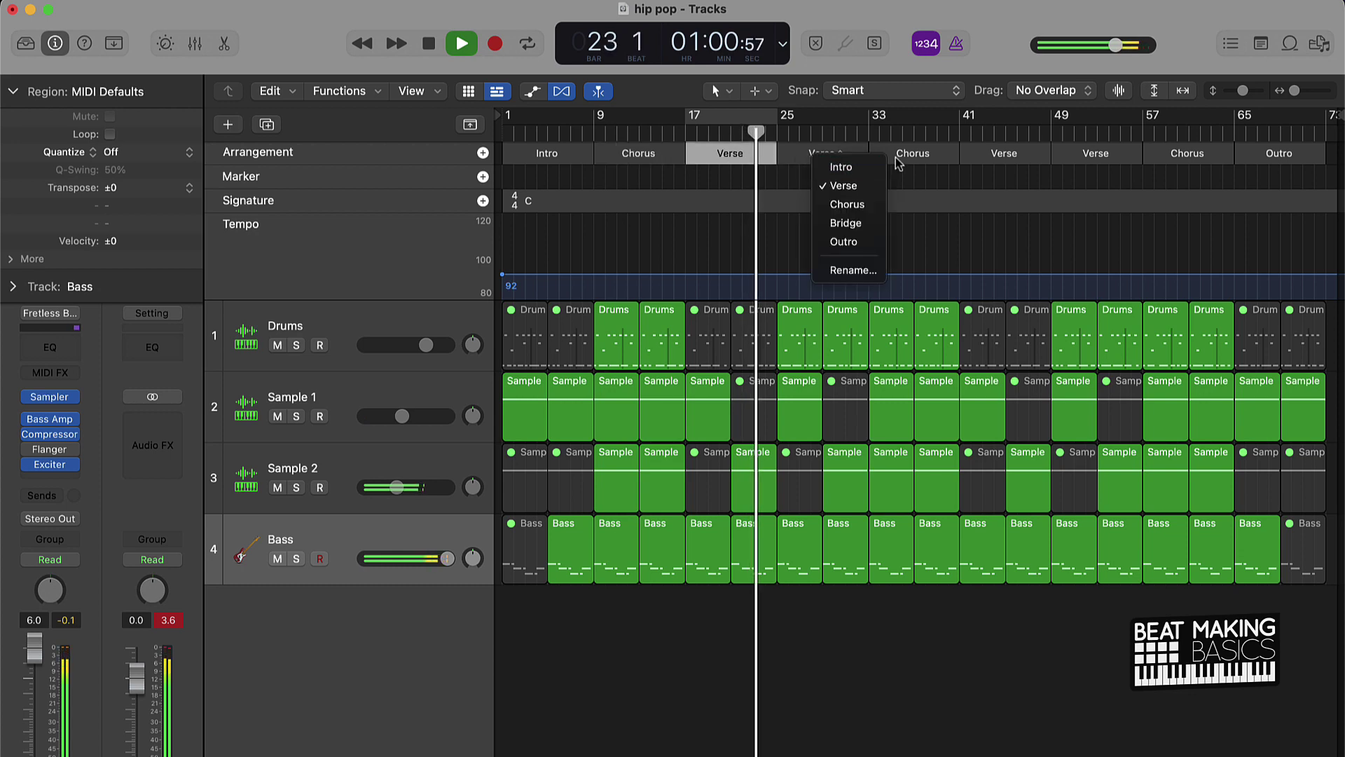
pyautogui.click(806, 154)
pyautogui.click(800, 152)
pyautogui.click(885, 156)
pyautogui.click(939, 201)
pyautogui.click(925, 154)
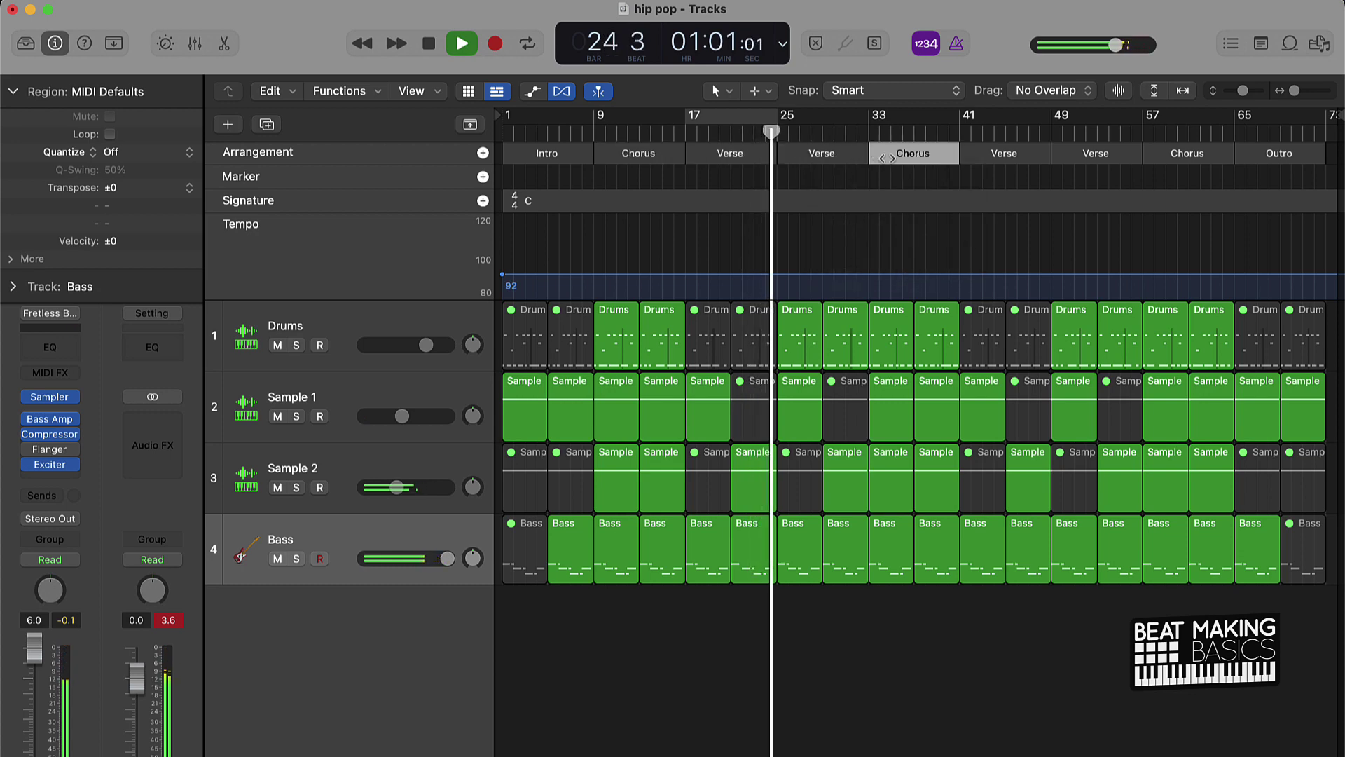
pyautogui.click(995, 154)
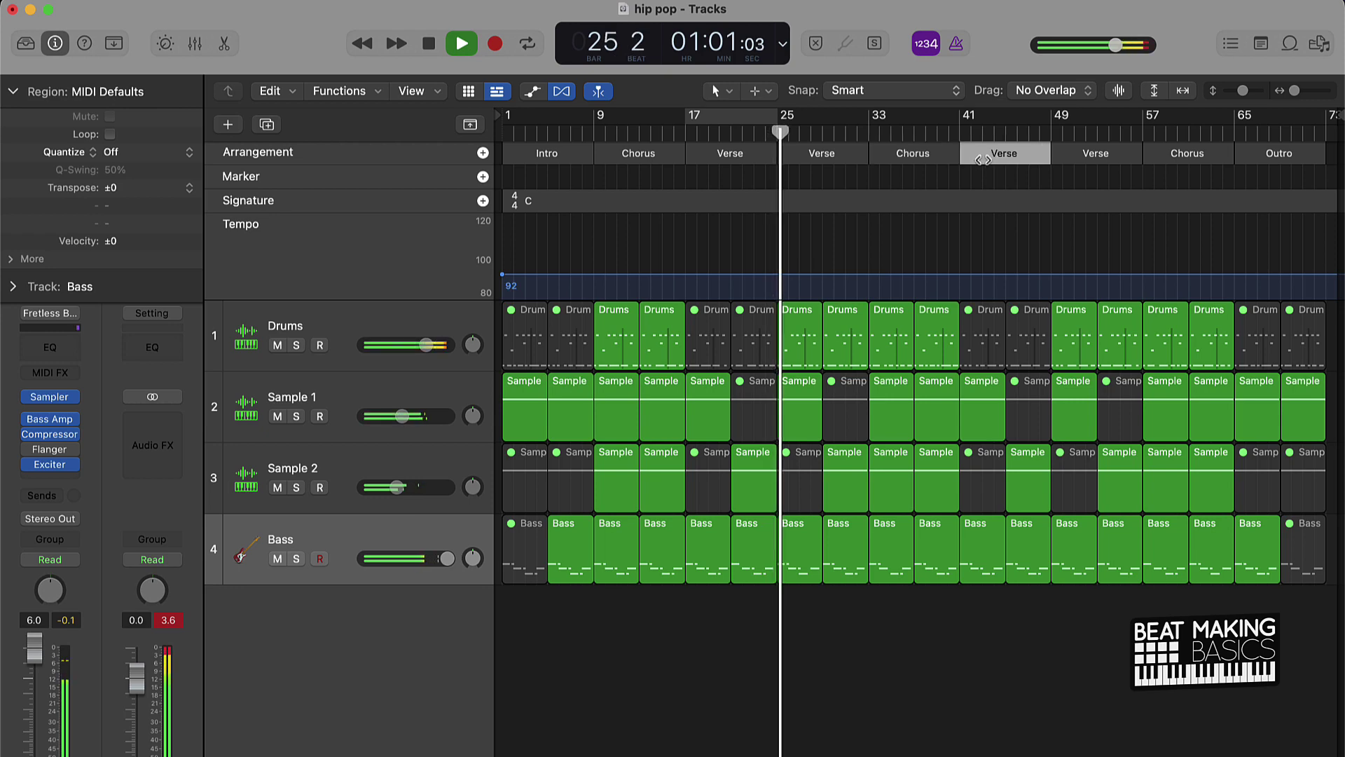
pyautogui.click(1083, 154)
pyautogui.click(1184, 156)
pyautogui.click(1257, 157)
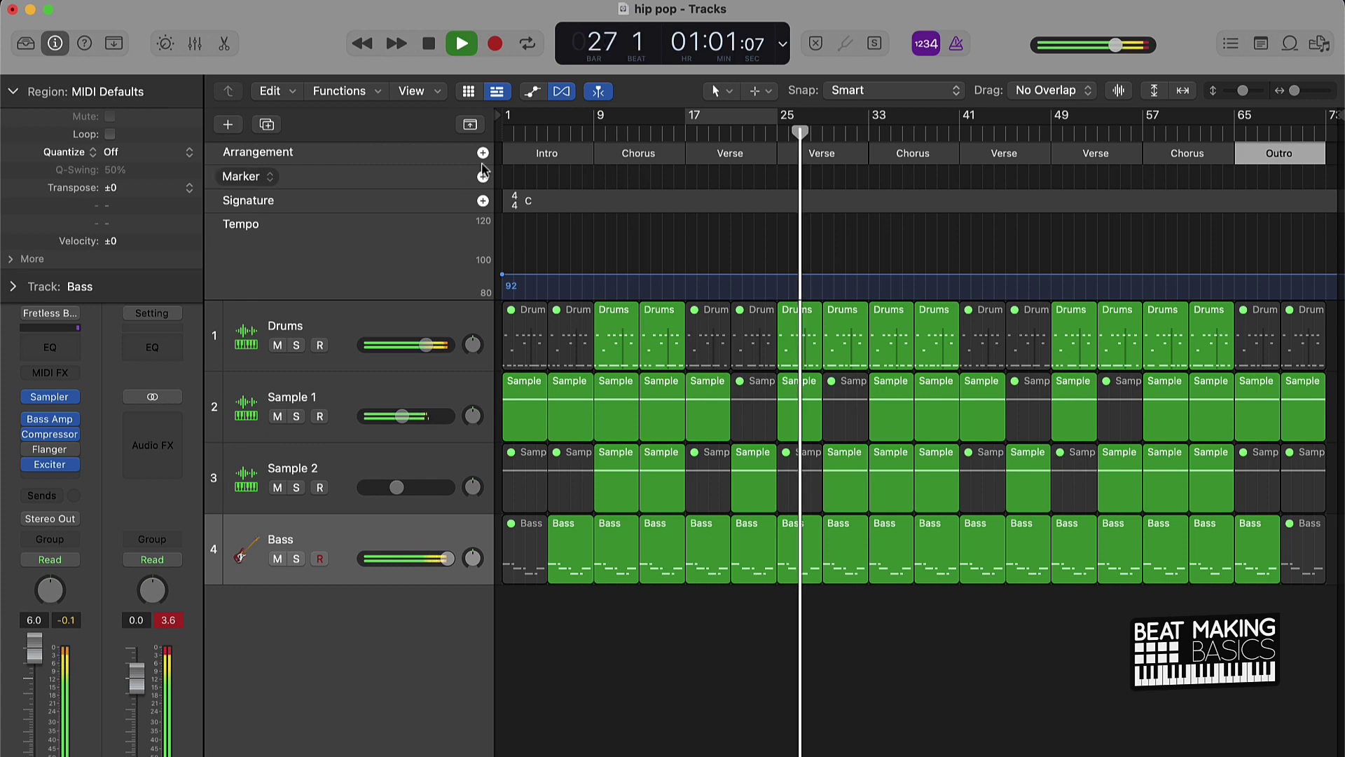
pyautogui.click(469, 125)
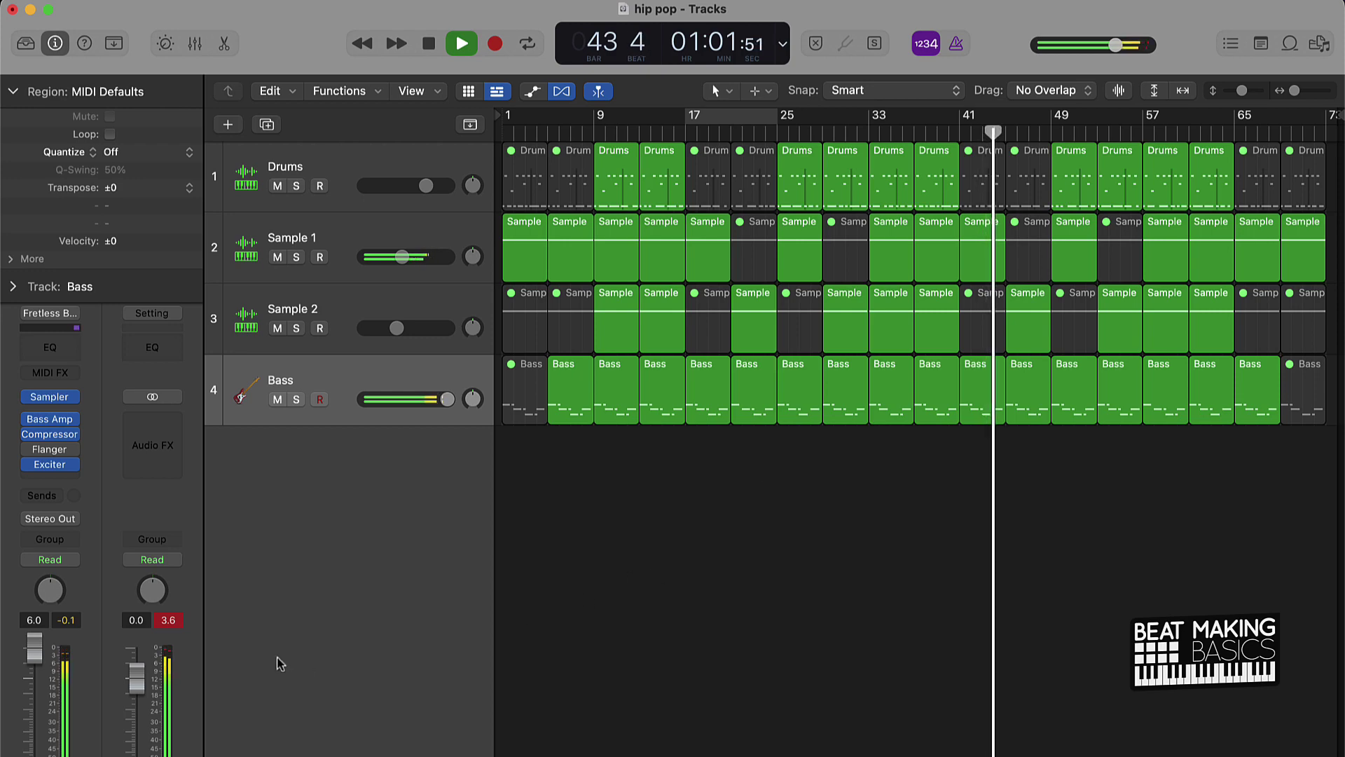
# Insert the stereo Smack Attack plug-in on the main output channel and reset the peak level readings
pyautogui.click(162, 421)
pyautogui.moveTo(225, 465)
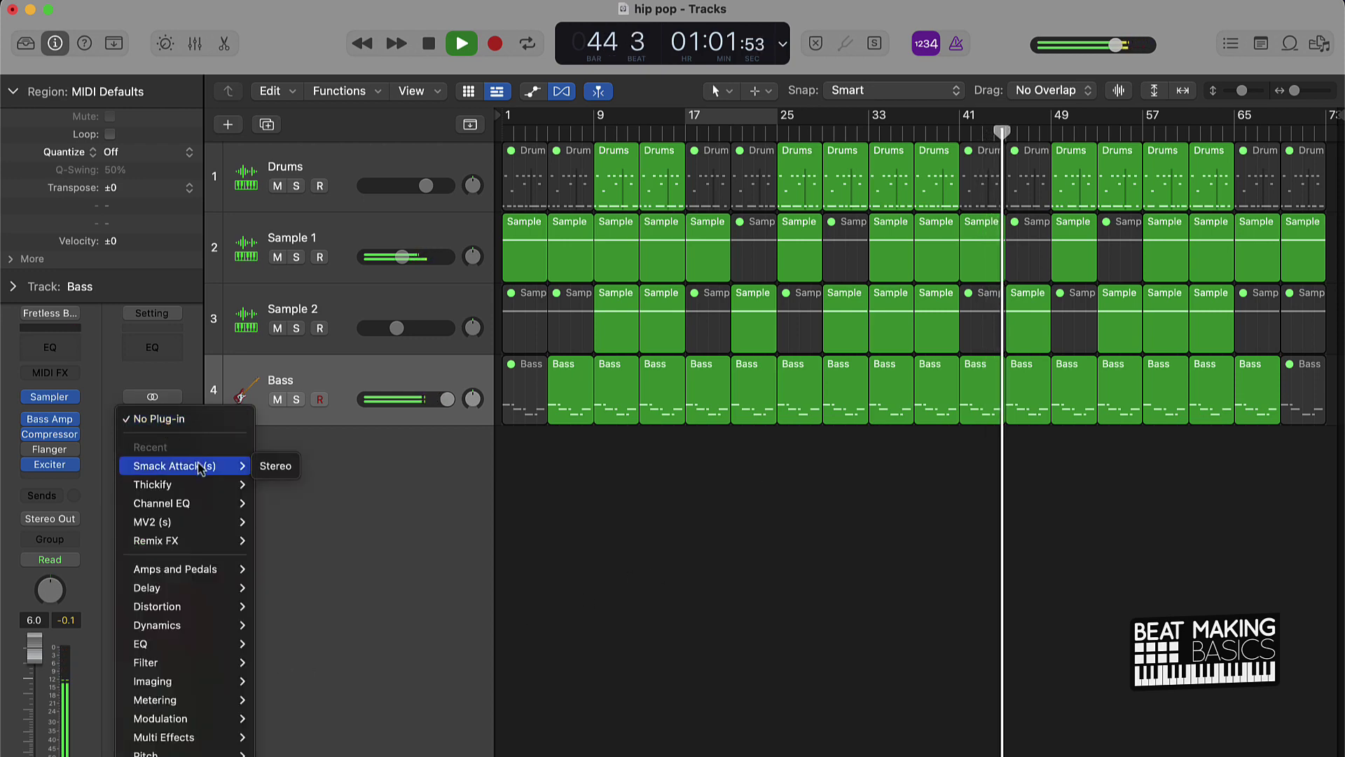
pyautogui.click(273, 466)
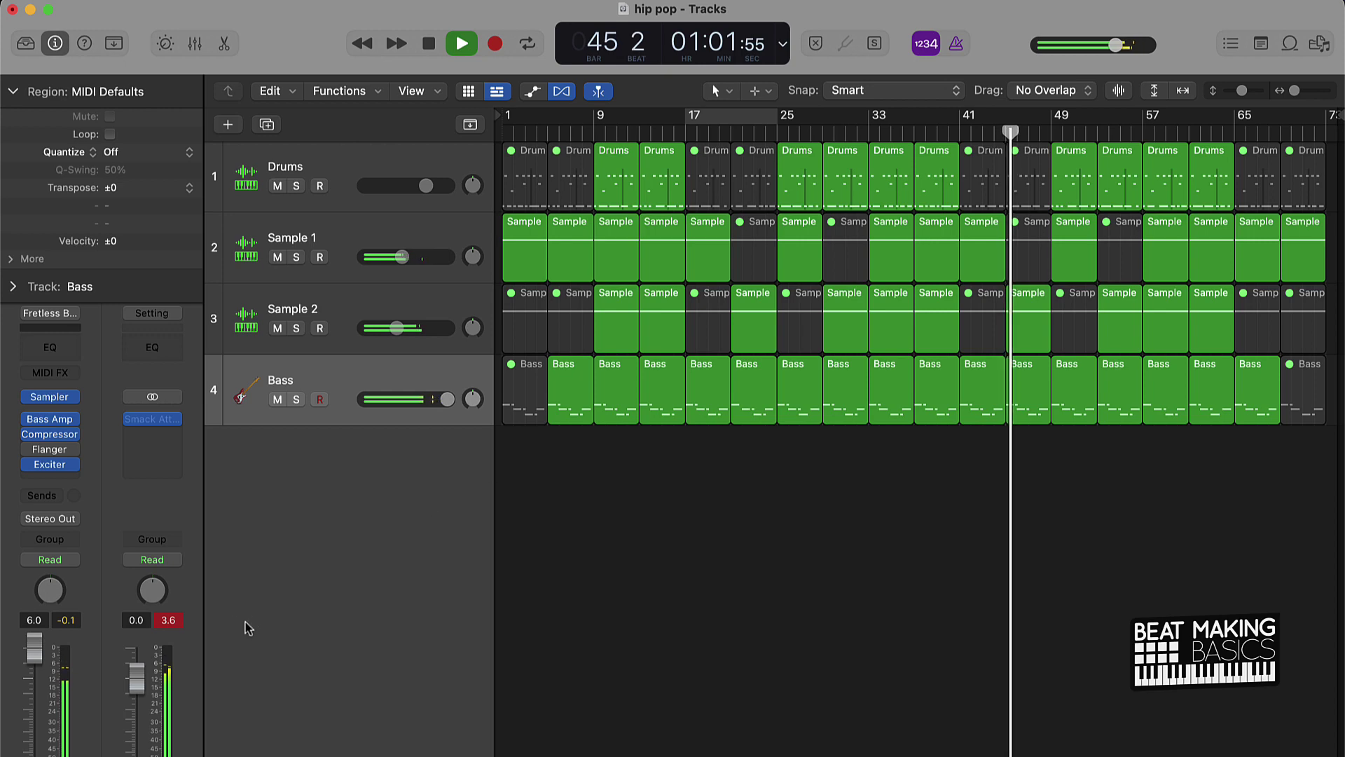
pyautogui.click(169, 621)
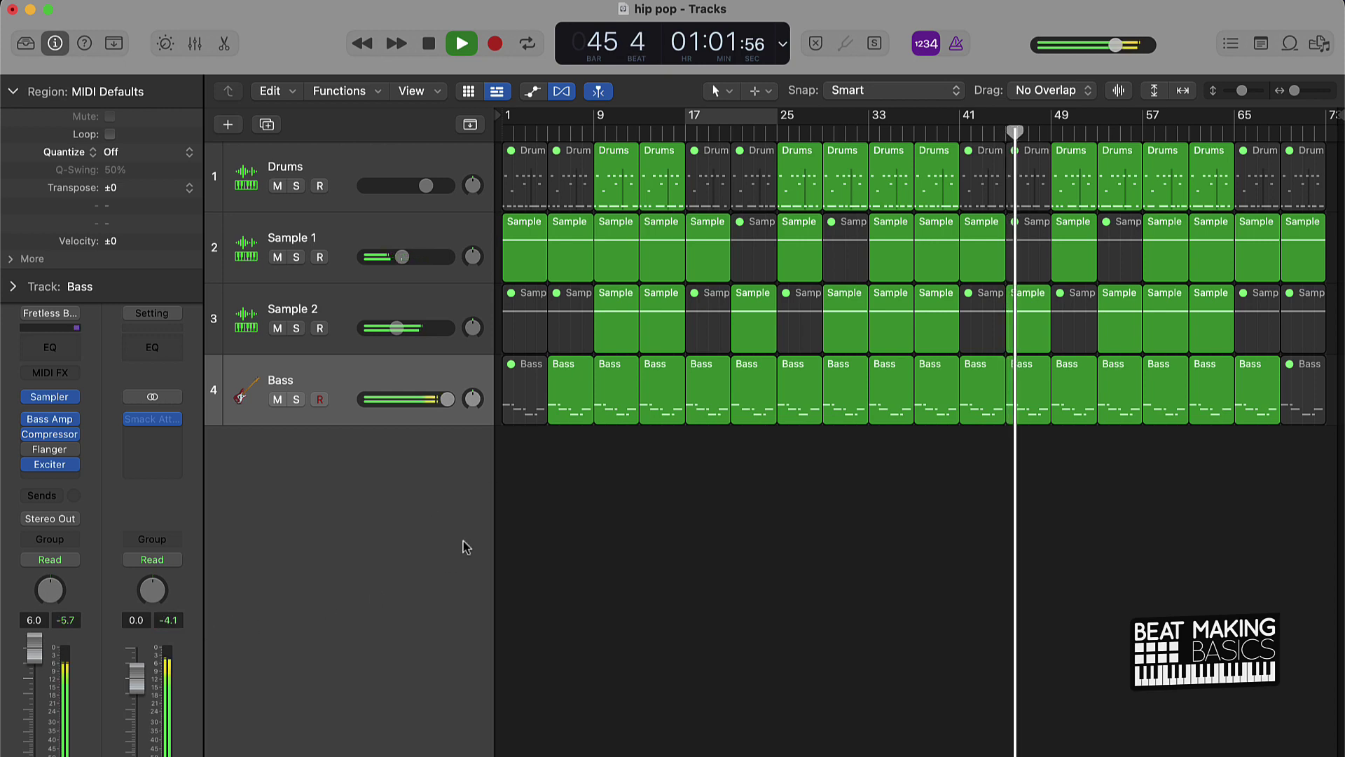
pyautogui.click(153, 424)
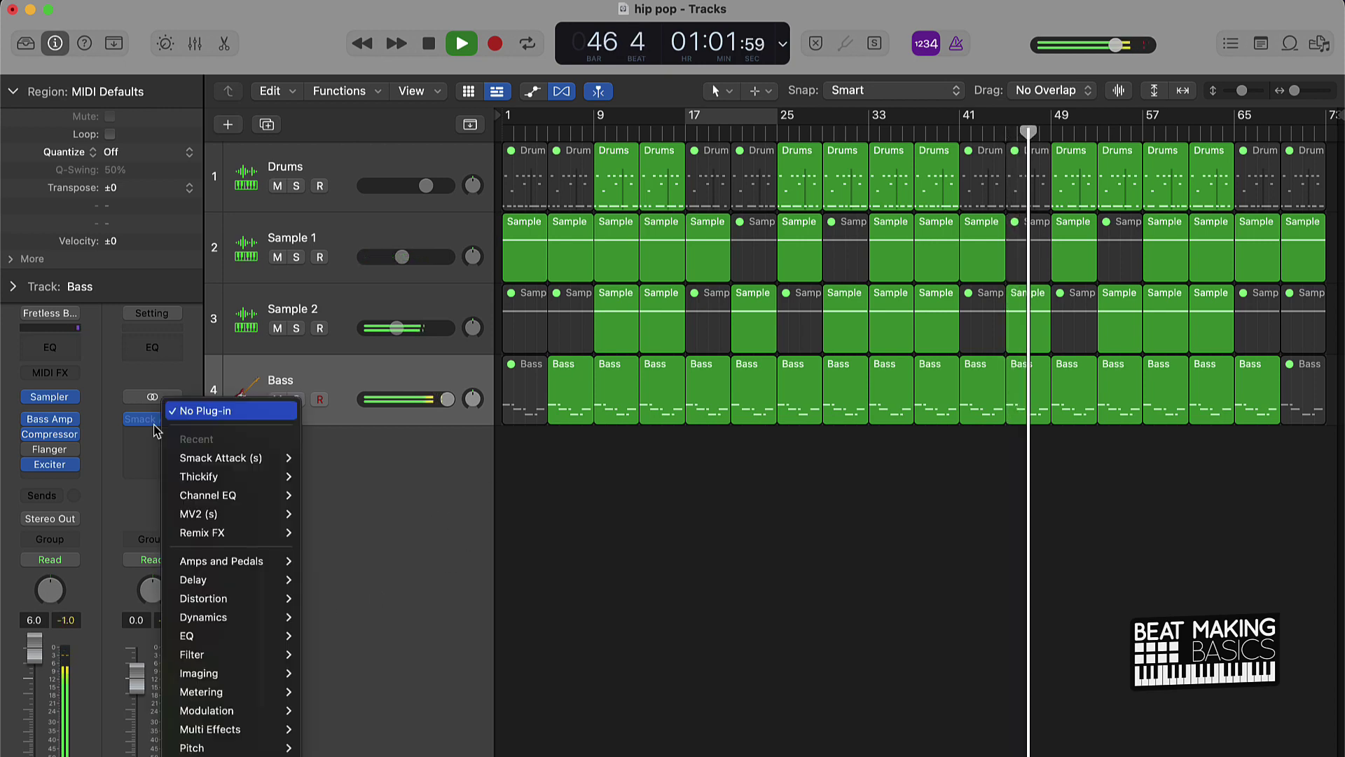
pyautogui.click(642, 561)
pyautogui.click(433, 228)
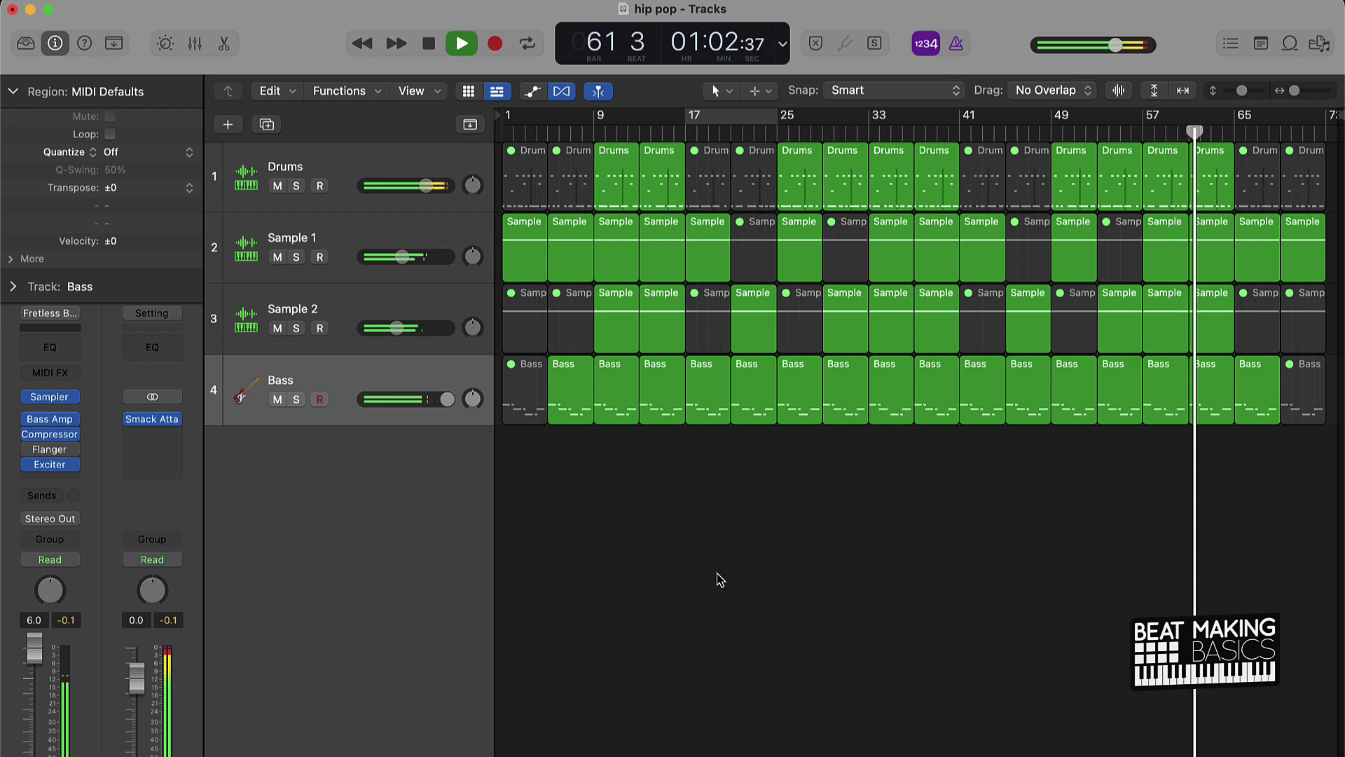
# Automate a volume fade-out on Sample 1 across its last region, and return the playhead to the start of the song
pyautogui.press('a')
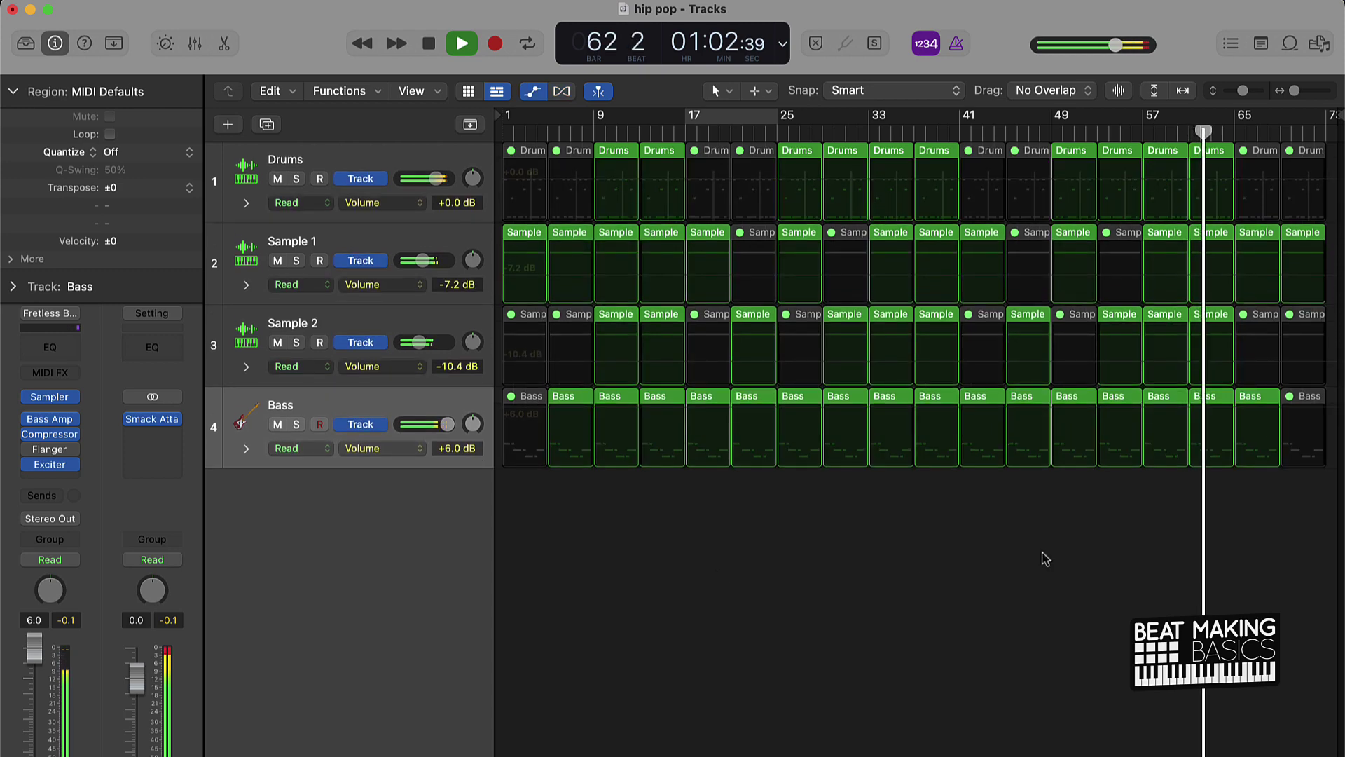
pyautogui.click(1281, 282)
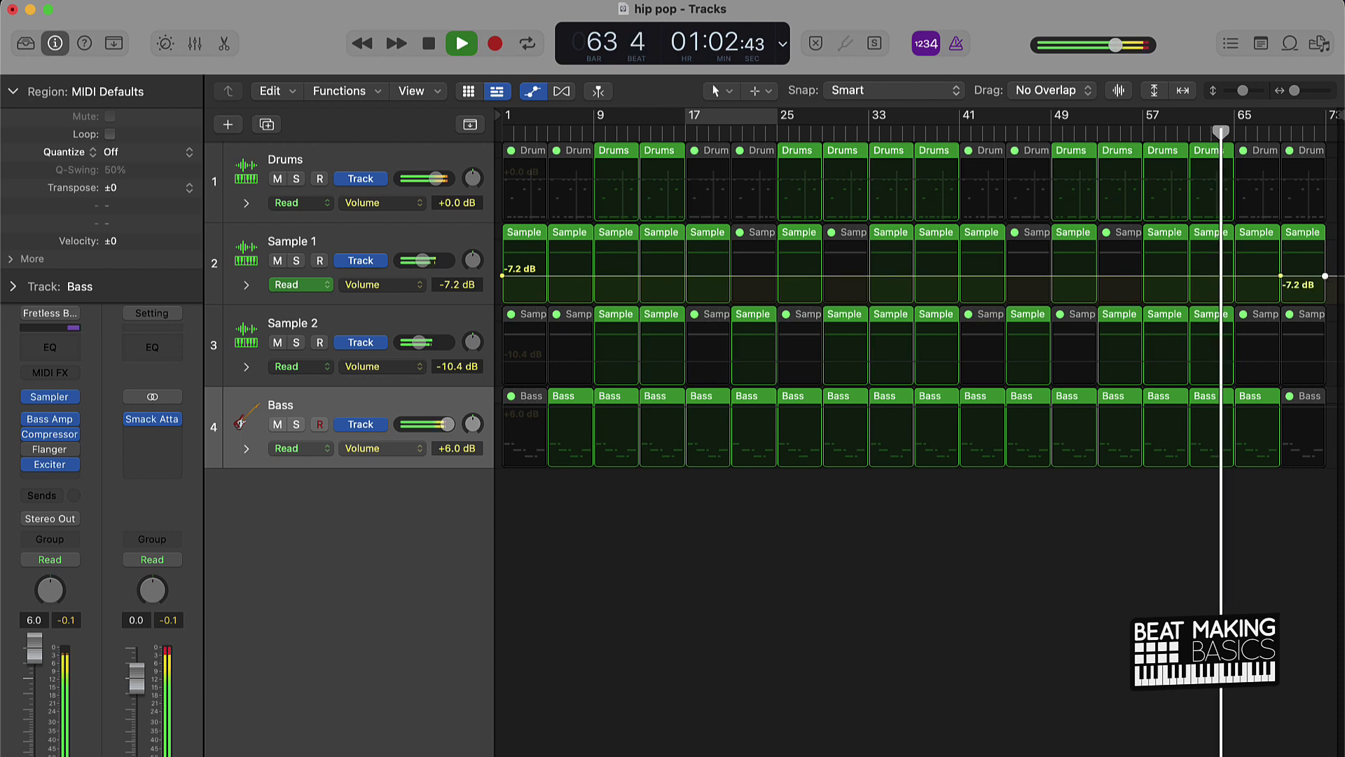
pyautogui.press('a')
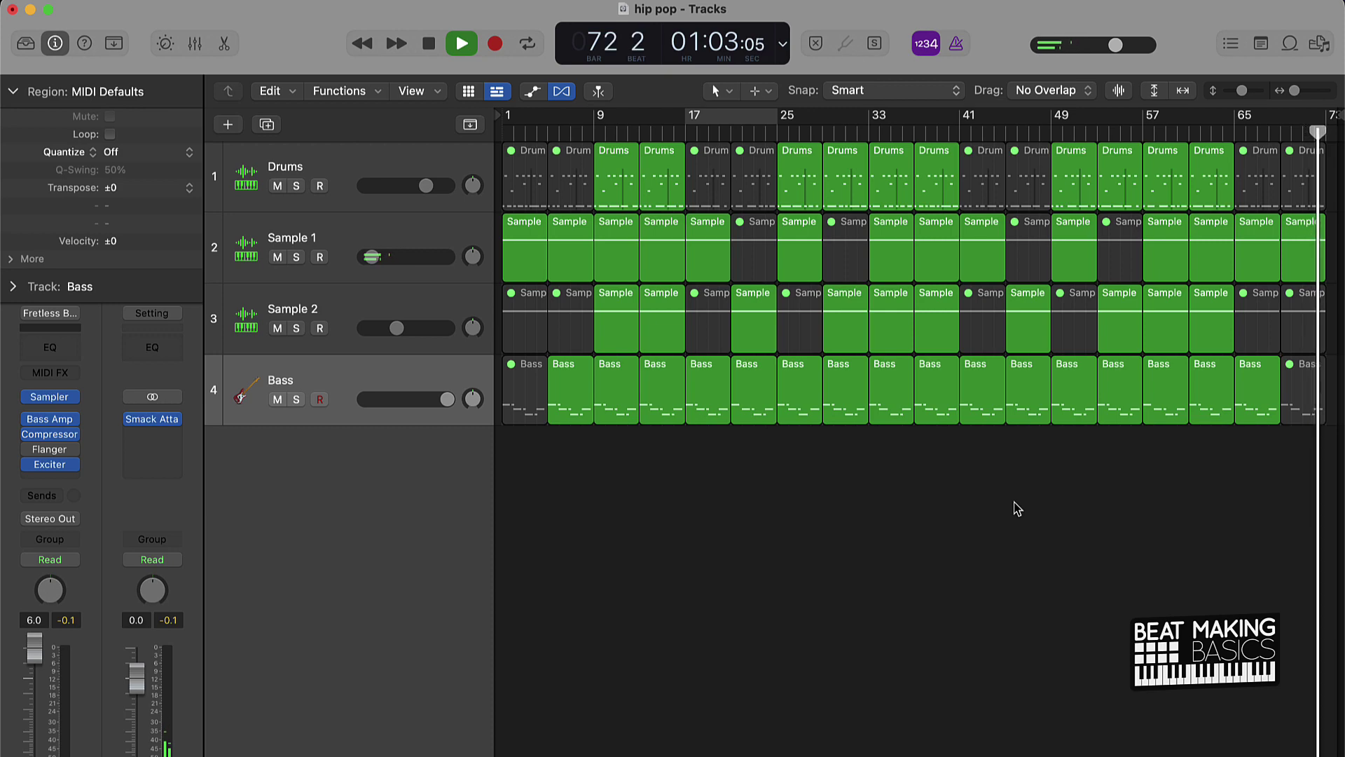
pyautogui.press('space')
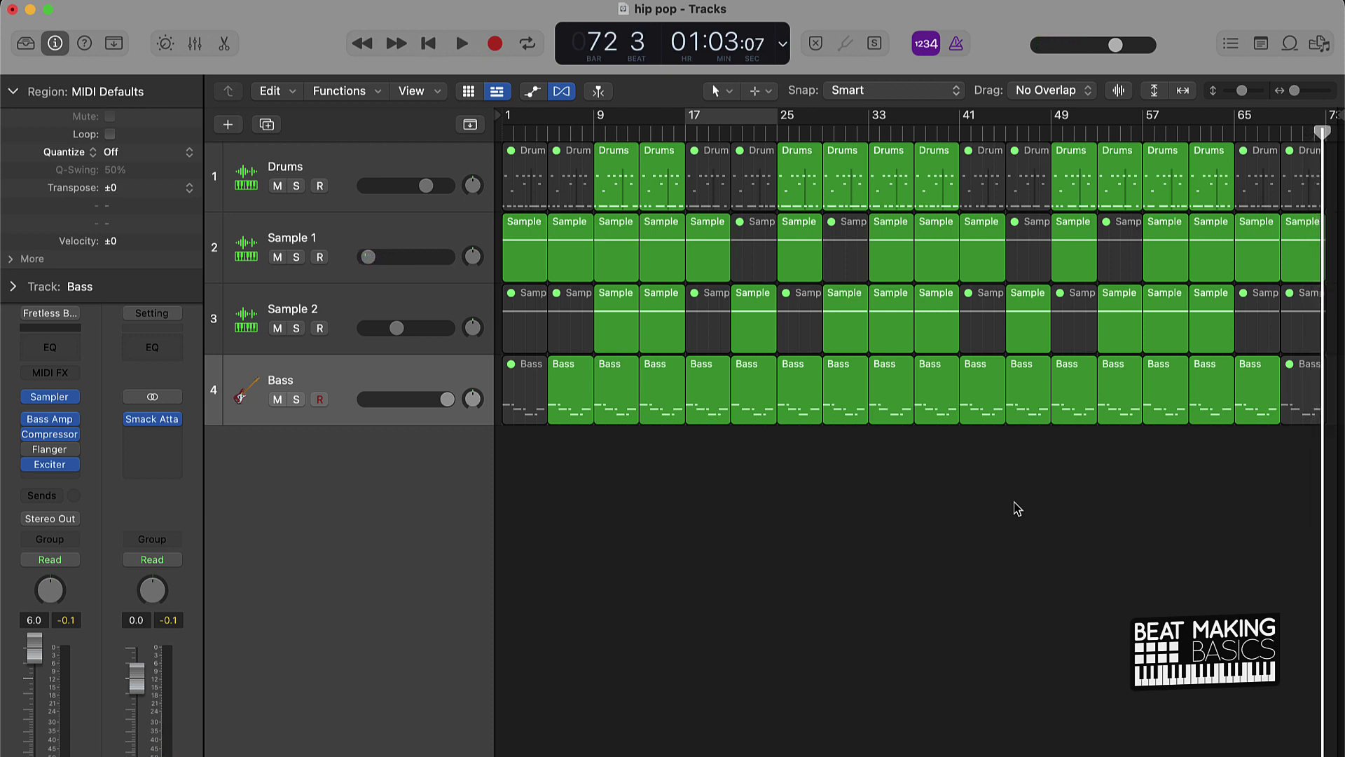
pyautogui.press('Return')
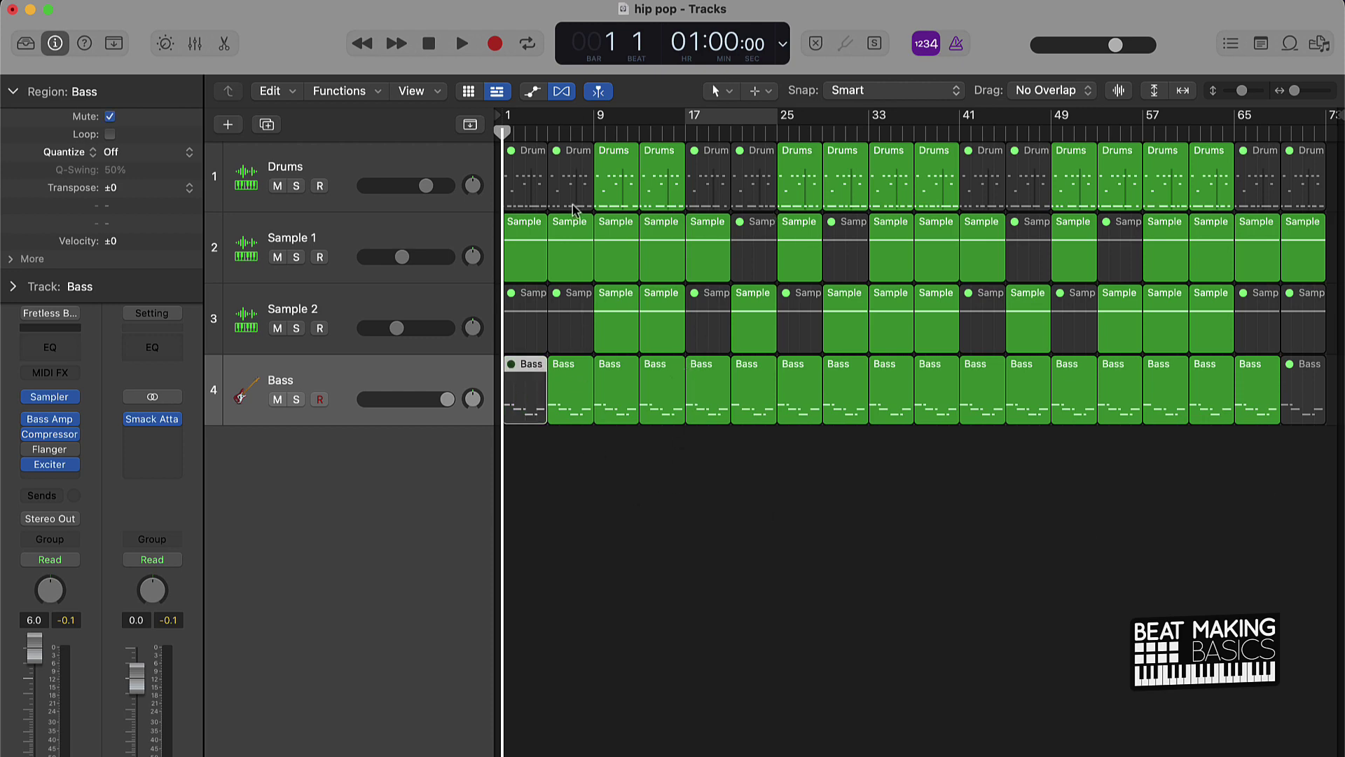
# Show the global tracks, look over the labelled song sections, and hide the global tracks again
pyautogui.click(470, 124)
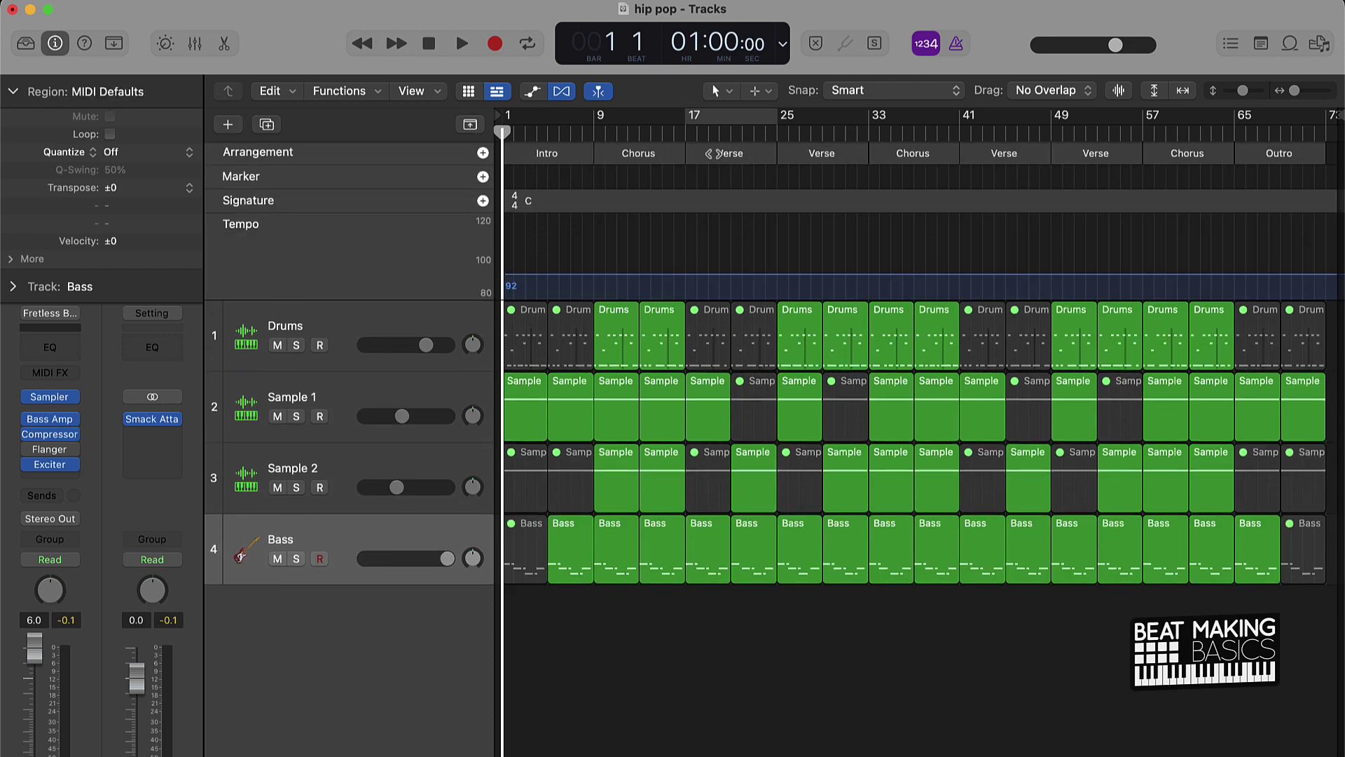
pyautogui.click(797, 156)
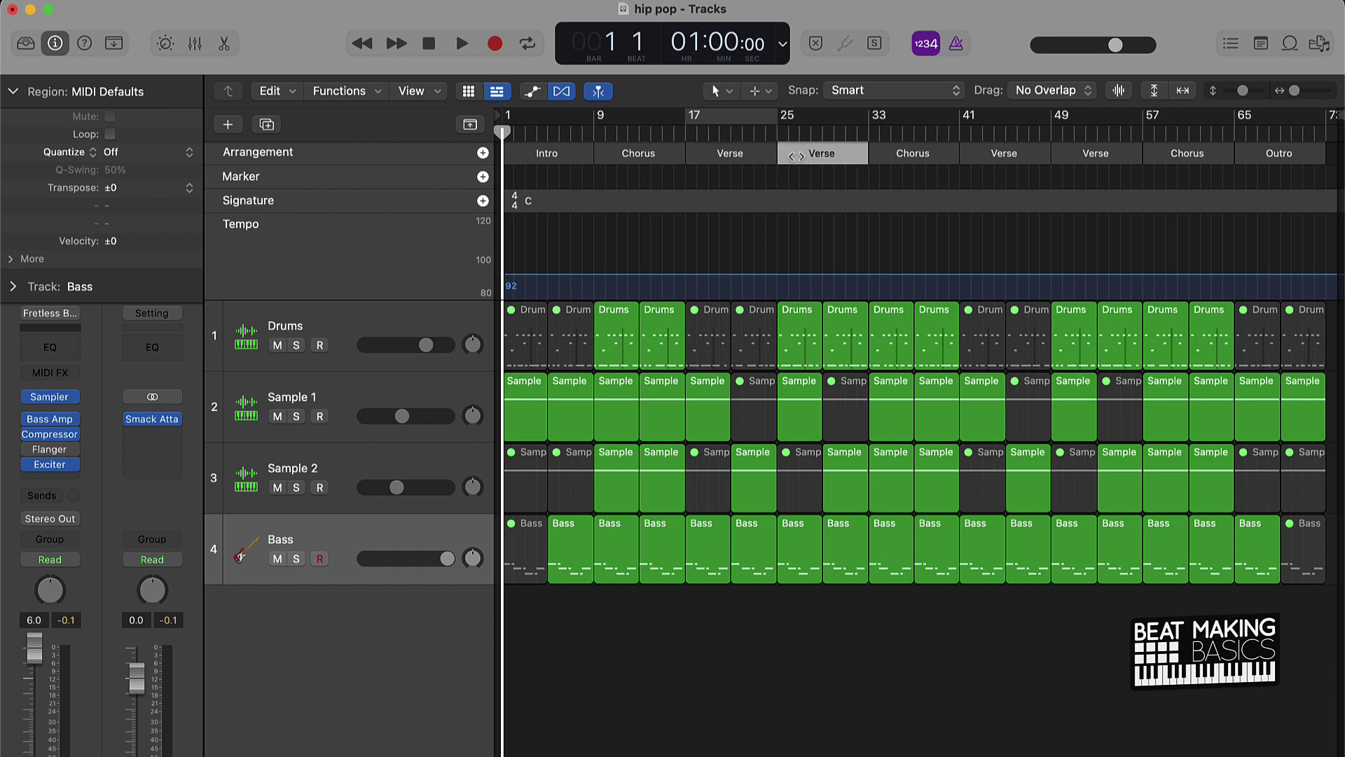
pyautogui.click(895, 156)
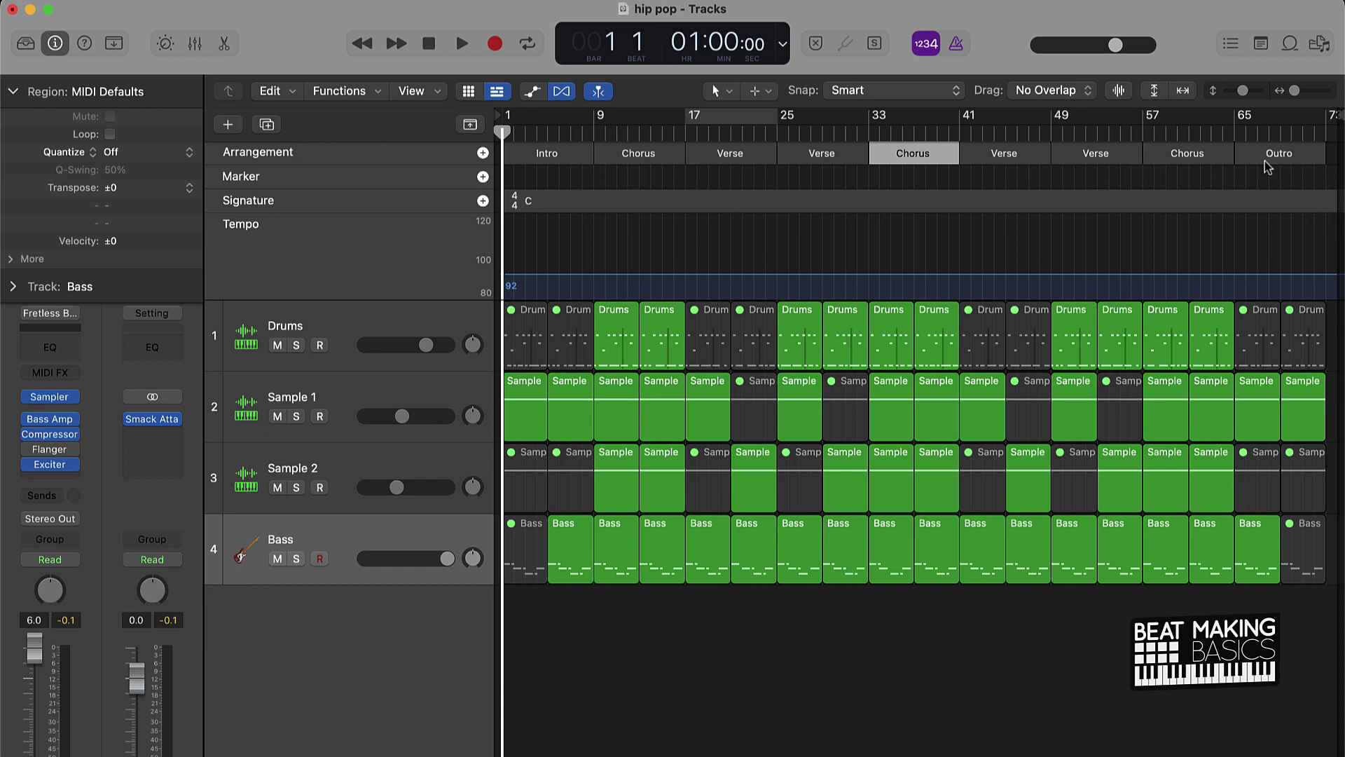
pyautogui.click(472, 129)
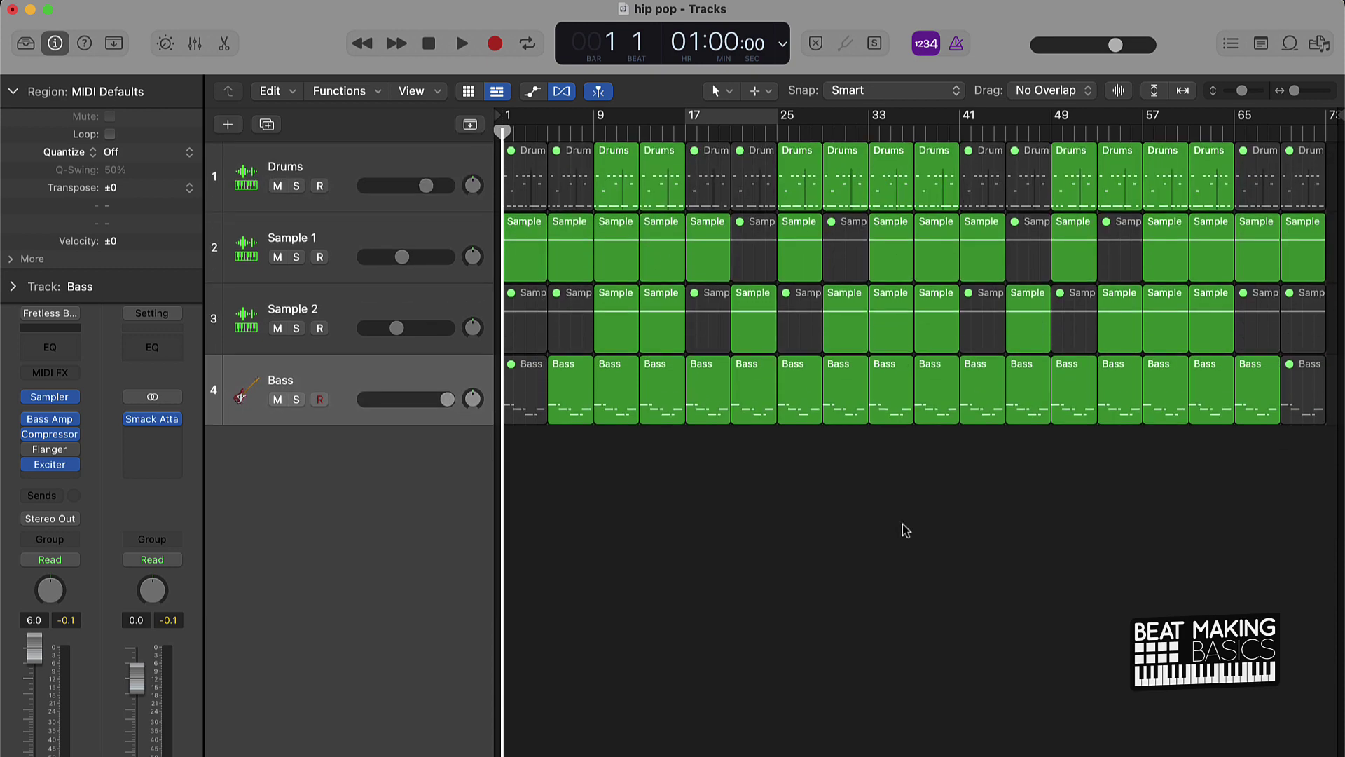